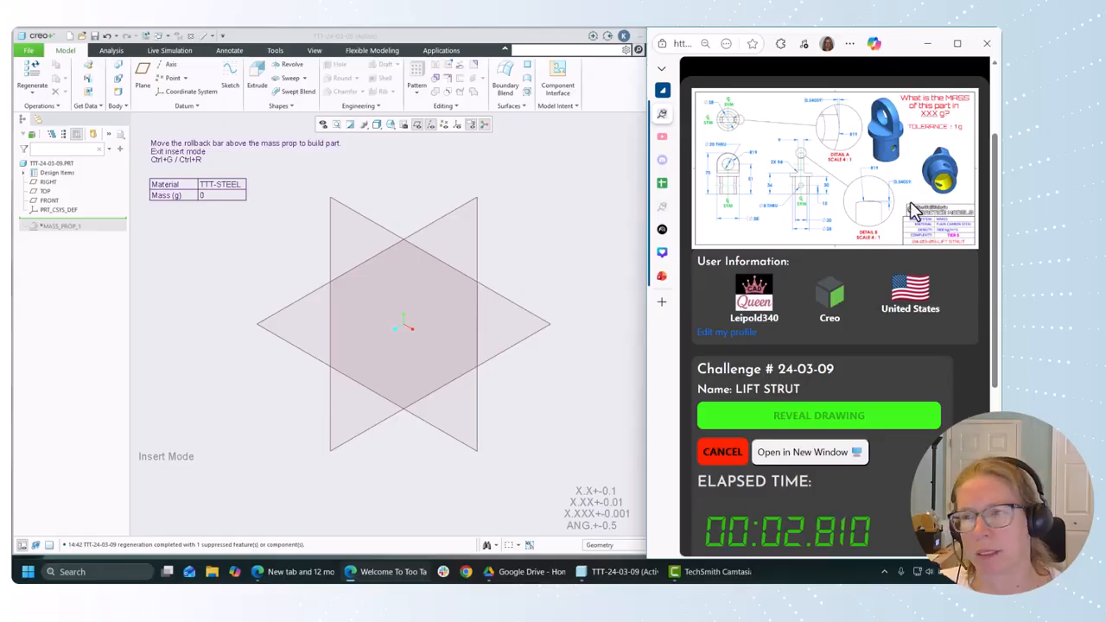
- Start an Extrude on the TOP plane and sketch a circle about 271 mm in diameter centred on the origin
left_click(256, 83)
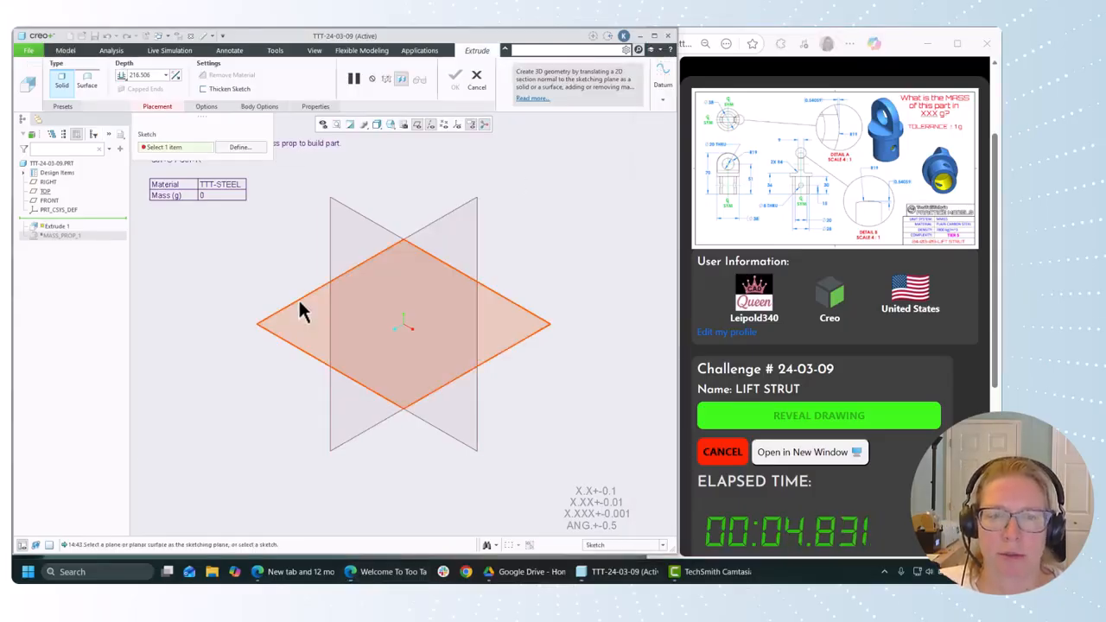
left_click(299, 304)
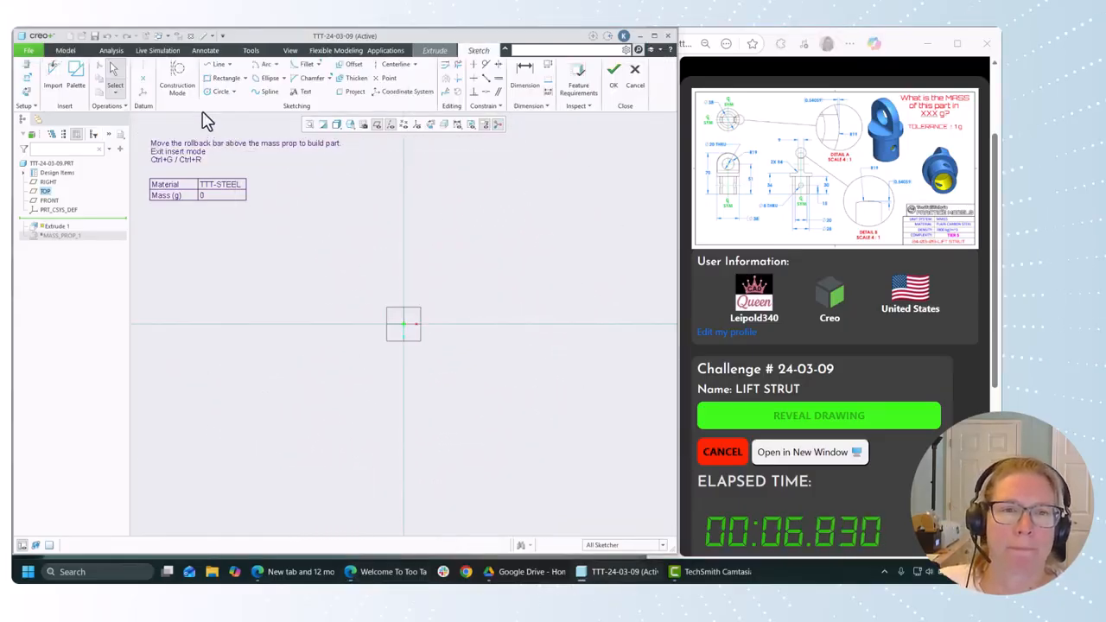
left_click(218, 92)
left_click(403, 324)
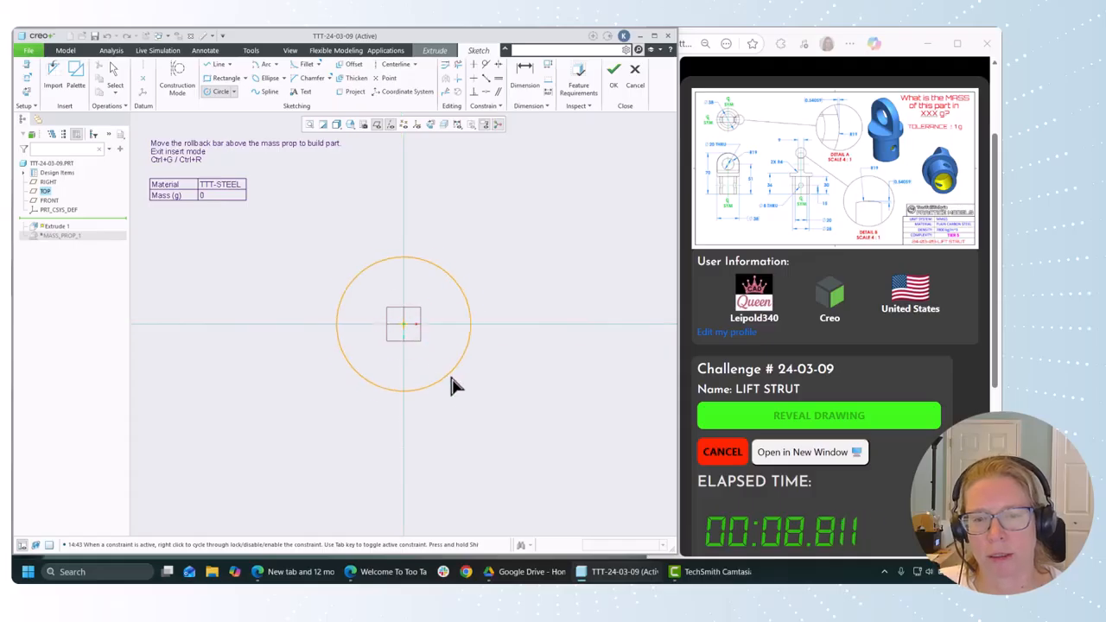
left_click(465, 389)
middle_click(546, 409)
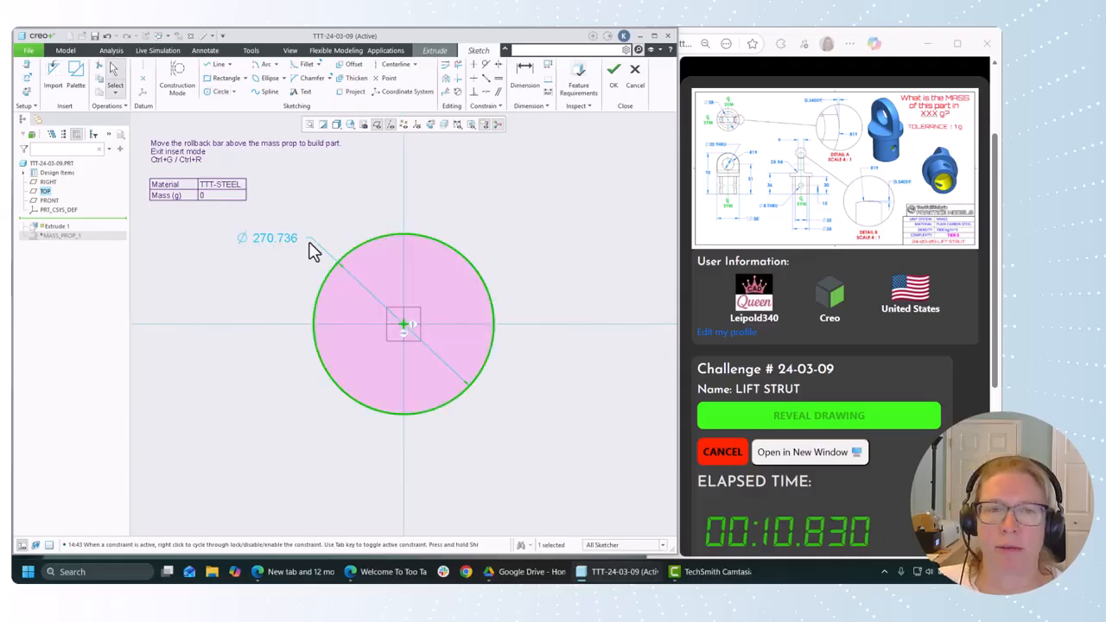
- Set the circle's diameter to 38 mm and finish the sketch
double_click(273, 238)
type("36")
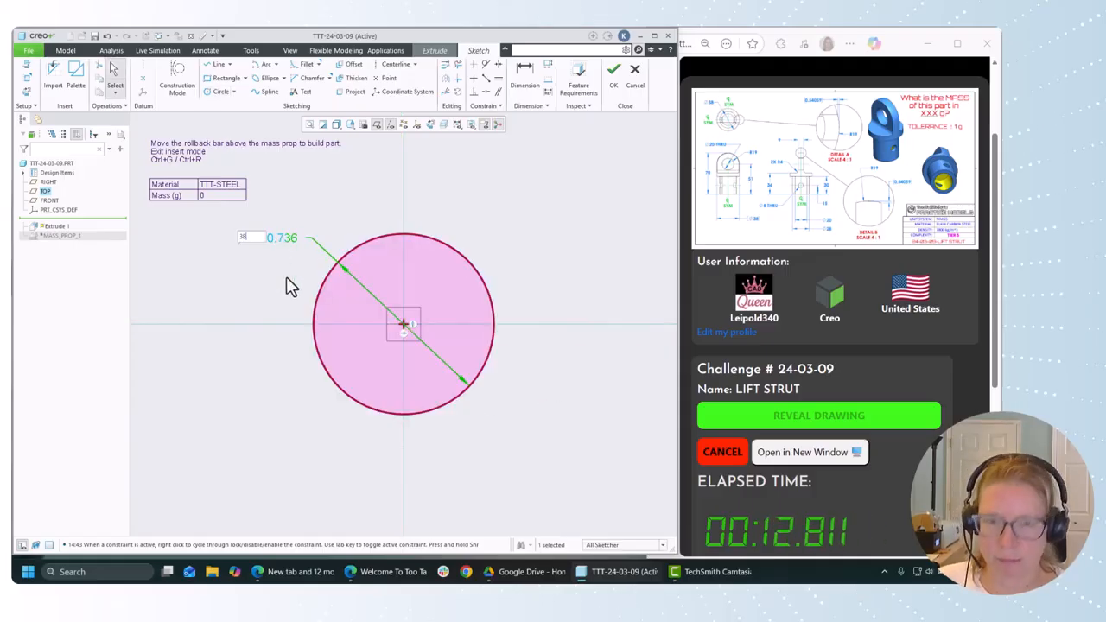
key("Return")
left_click(613, 76)
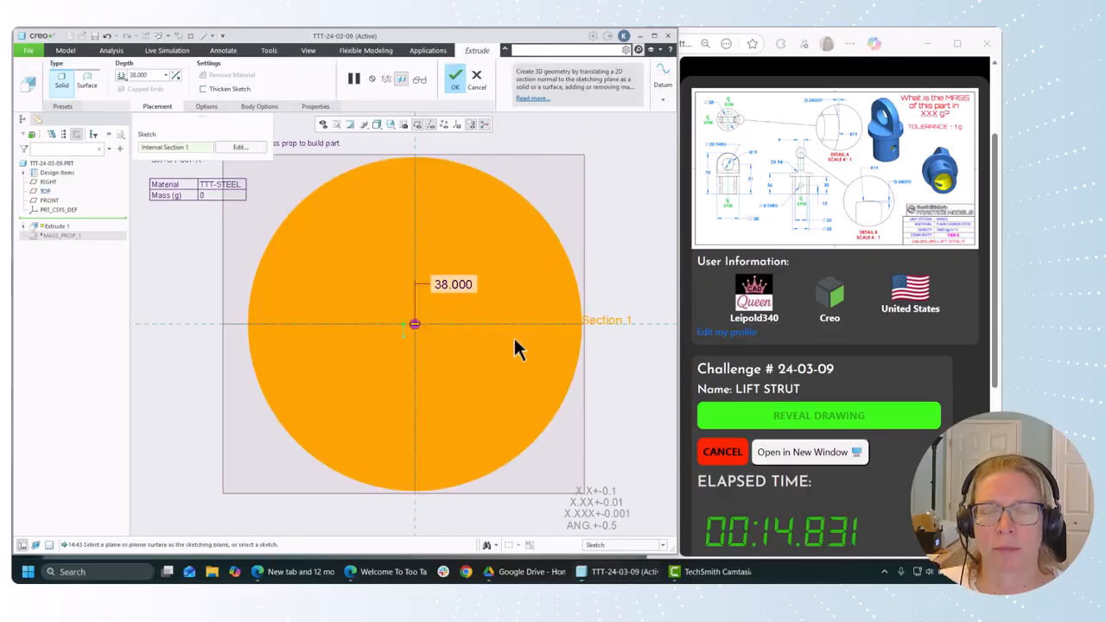
- Extrude the circular section to a depth of 36 mm and complete the feature
mouse_move(481, 206)
middle_mouse_down()
mouse_move(506, 282)
mouse_move(428, 313)
mouse_move(461, 444)
middle_mouse_up()
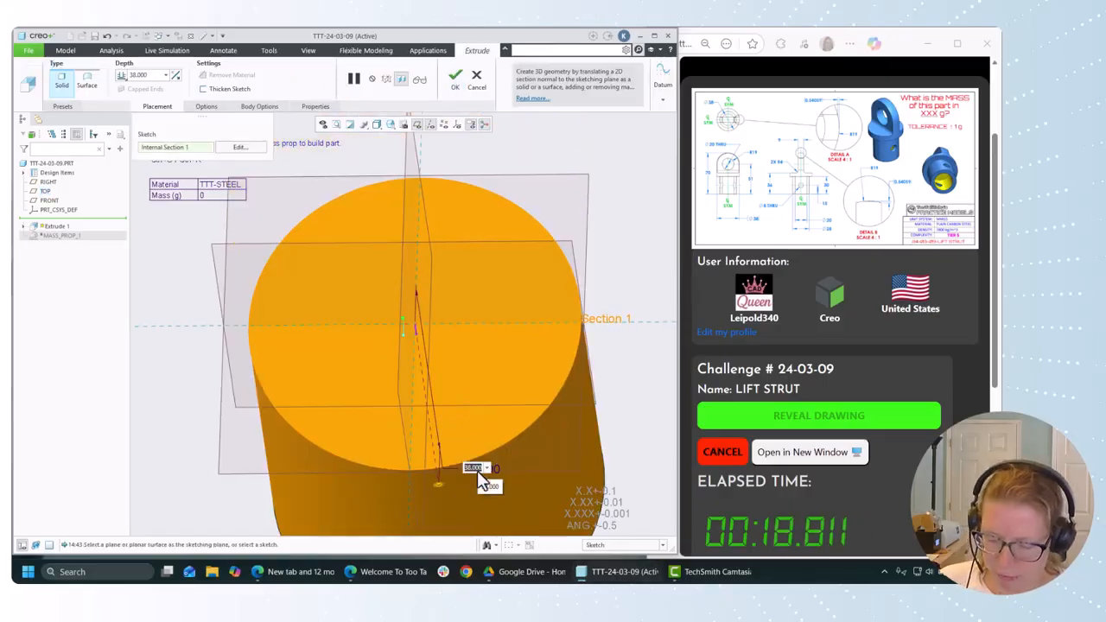
key("Return")
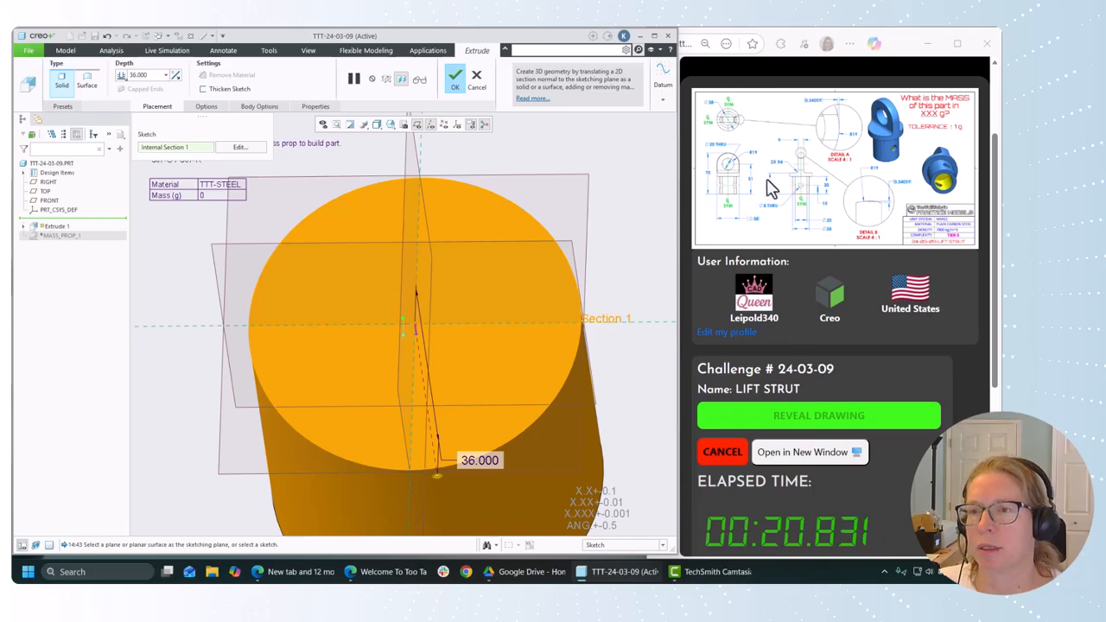
left_click(455, 82)
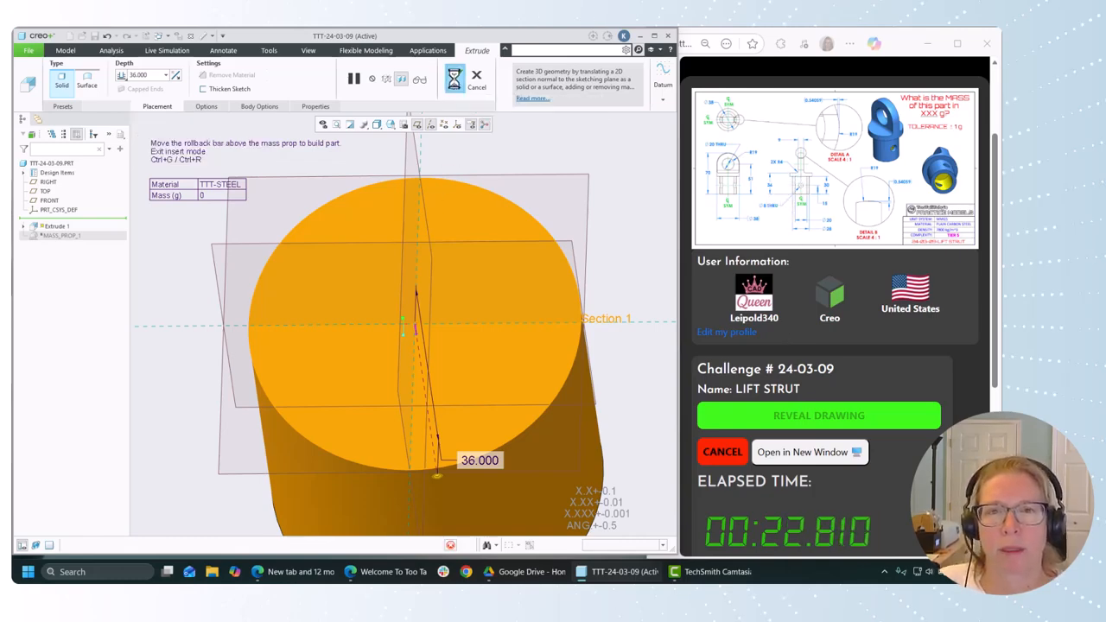
key("ctrl+d")
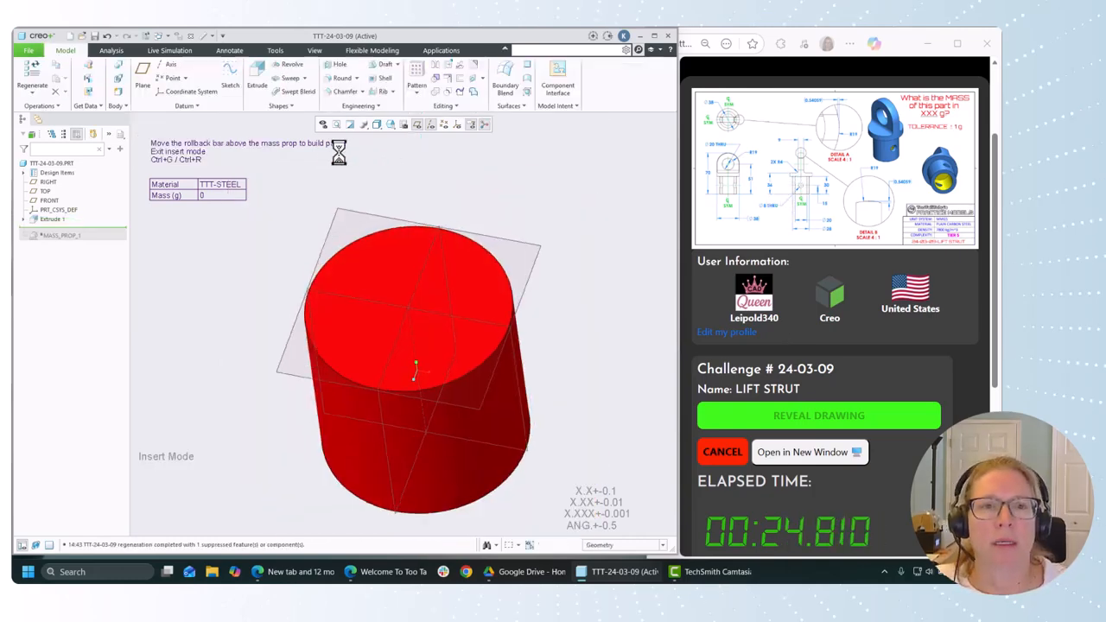
- Remove all appearances from the cylinder model
left_click(314, 50)
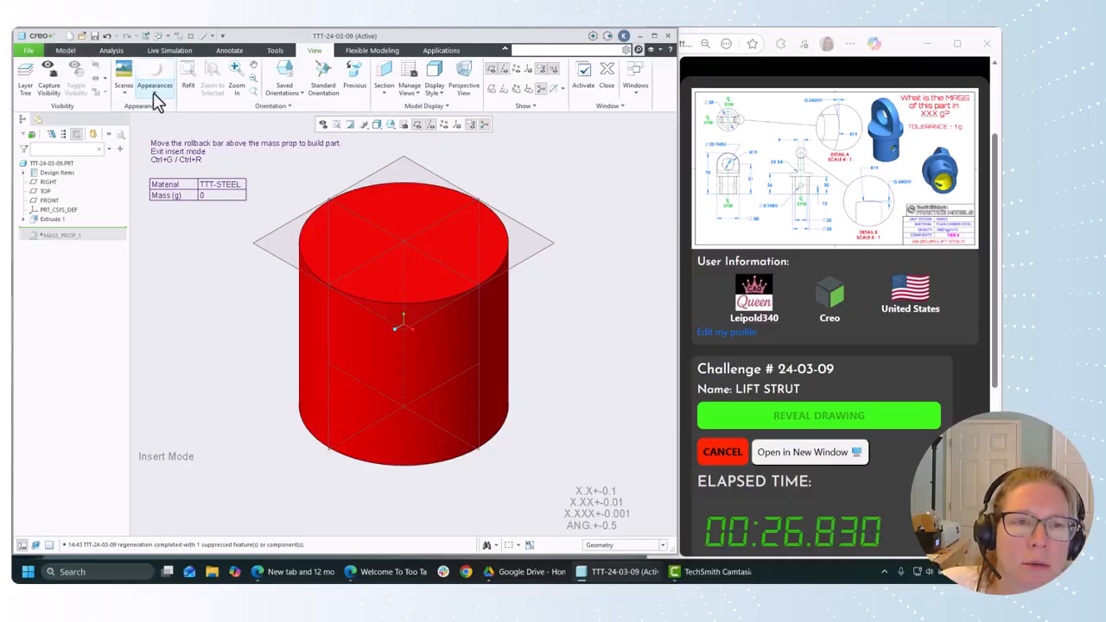
left_click(154, 88)
left_click(205, 124)
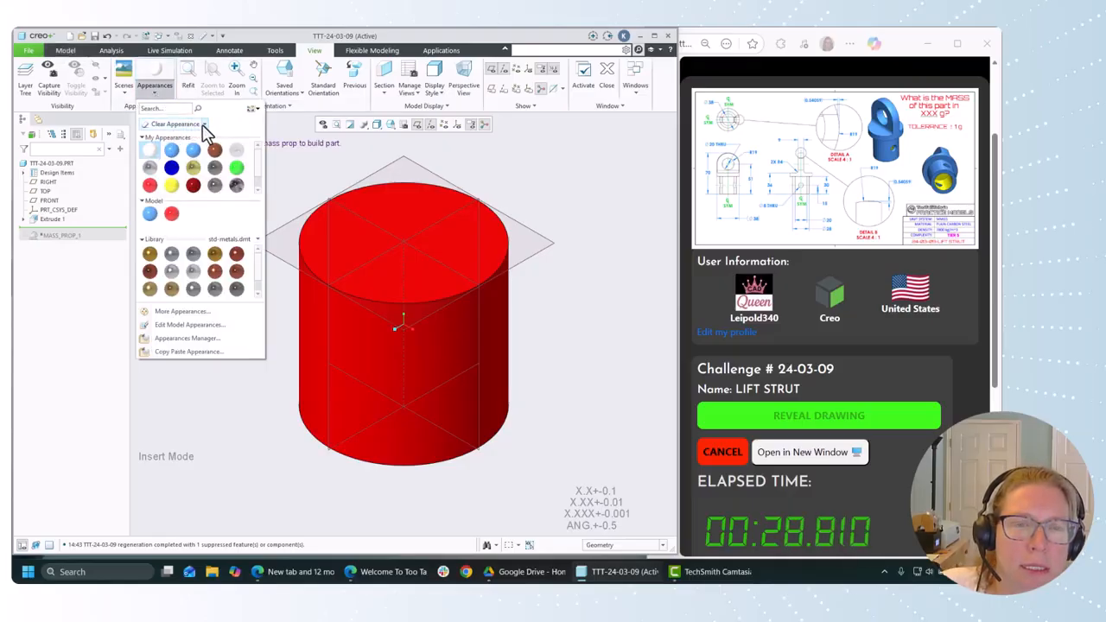
left_click(191, 164)
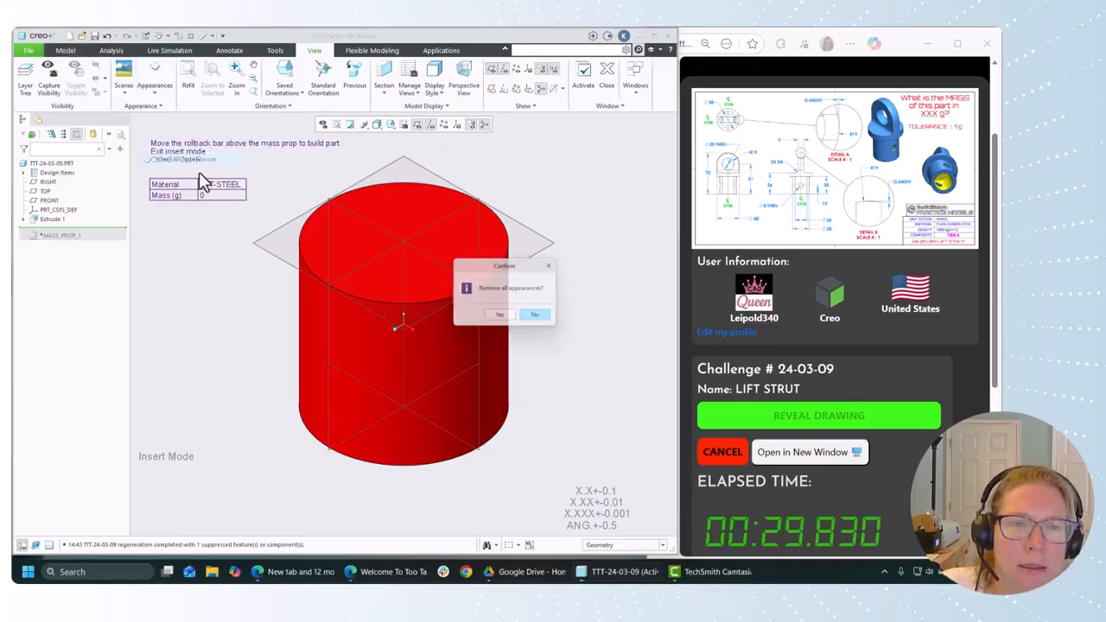
left_click(501, 317)
- Apply the light blue appearance to the whole part
left_click(154, 92)
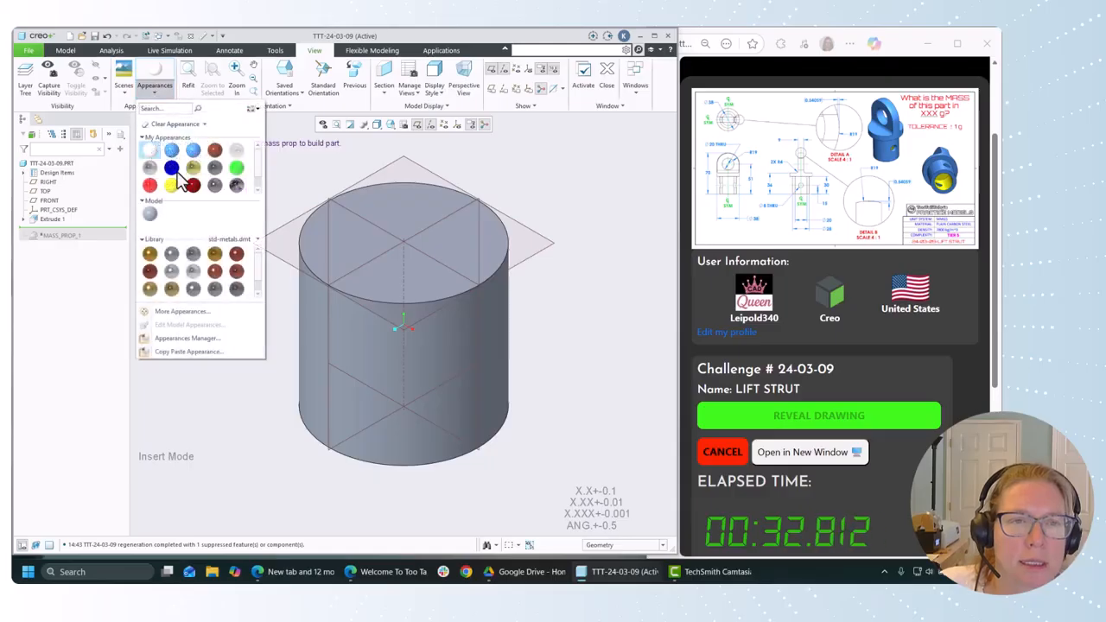
left_click(172, 150)
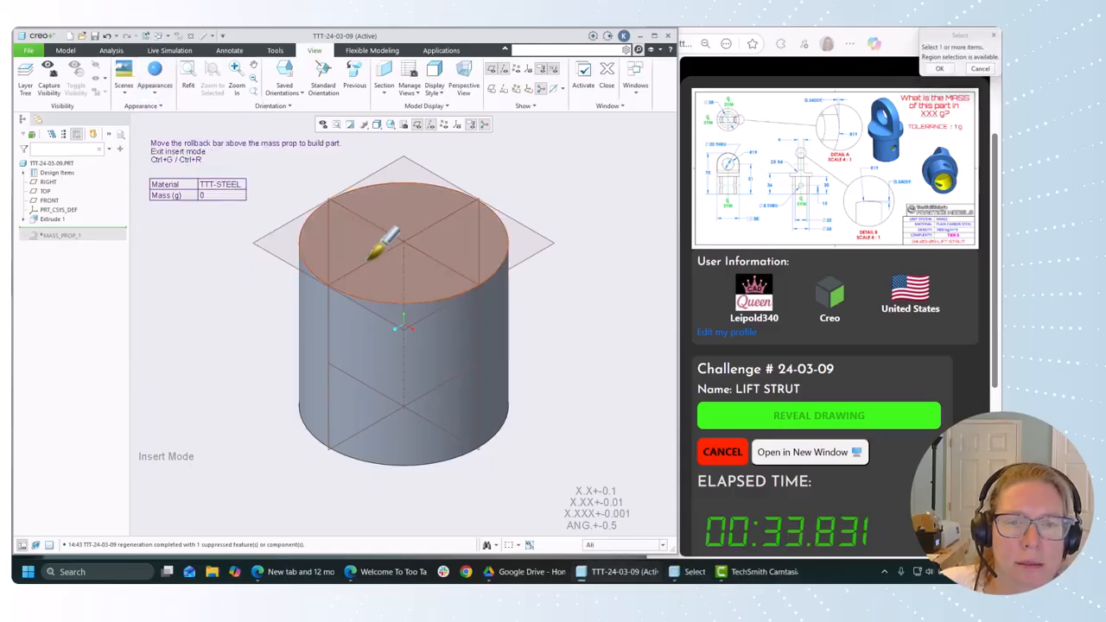
left_click(62, 164)
middle_click(207, 234)
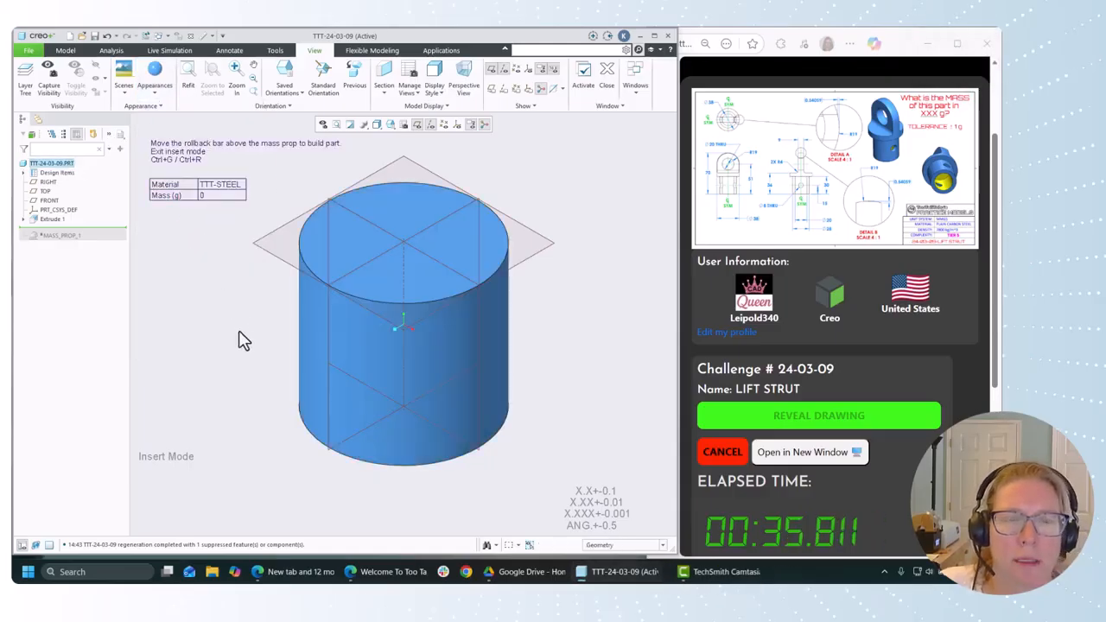
- Start an Extrude on the cylinder's bottom face and sketch three concentric circles: about 24 mm, about 32 mm, and one on the outer edge
left_click(65, 51)
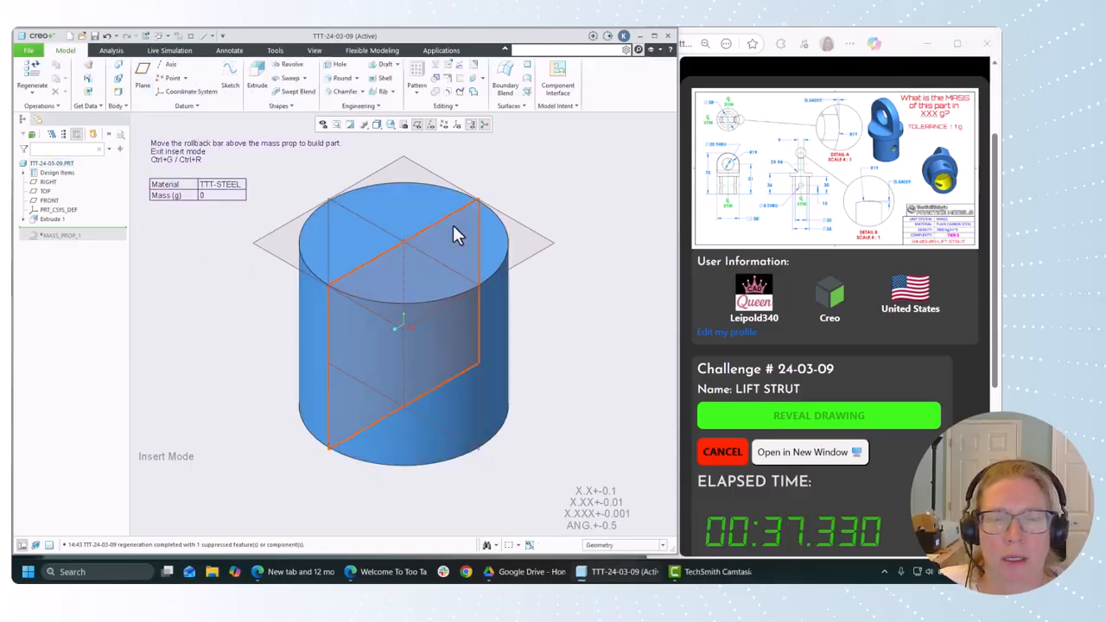
left_click(258, 85)
middle_click_drag(239, 271, 383, 366)
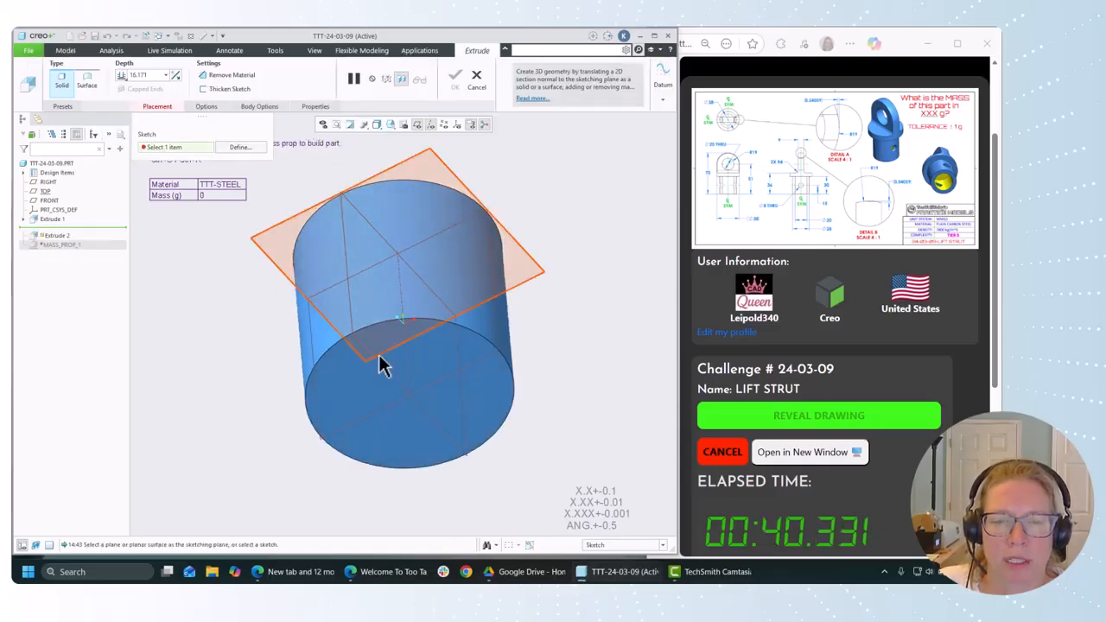
left_click(363, 406)
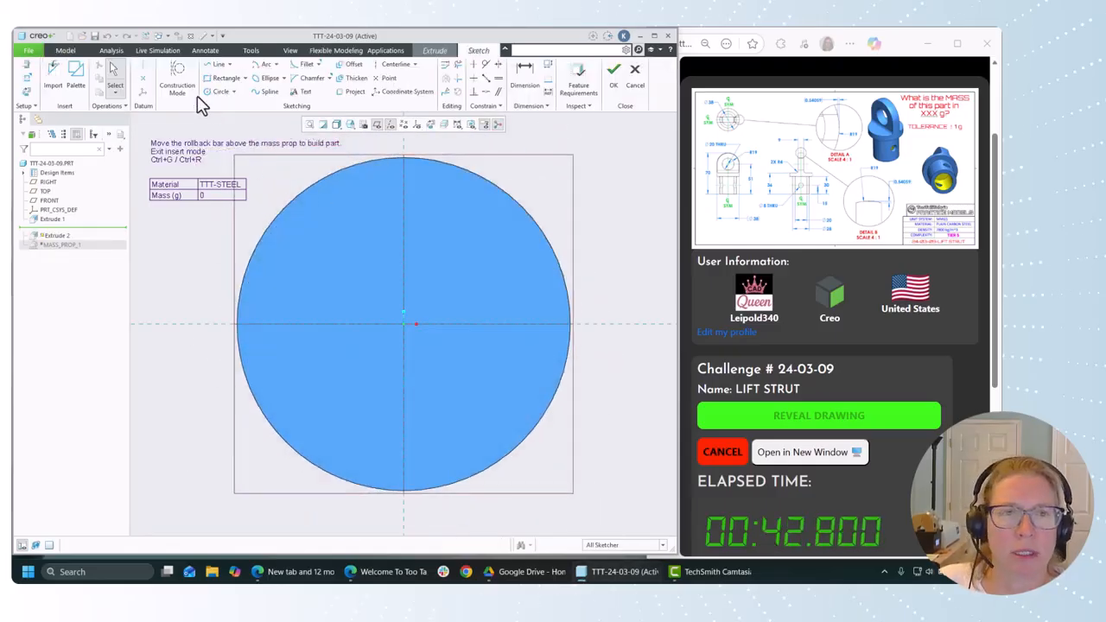
left_click(233, 92)
left_click(230, 114)
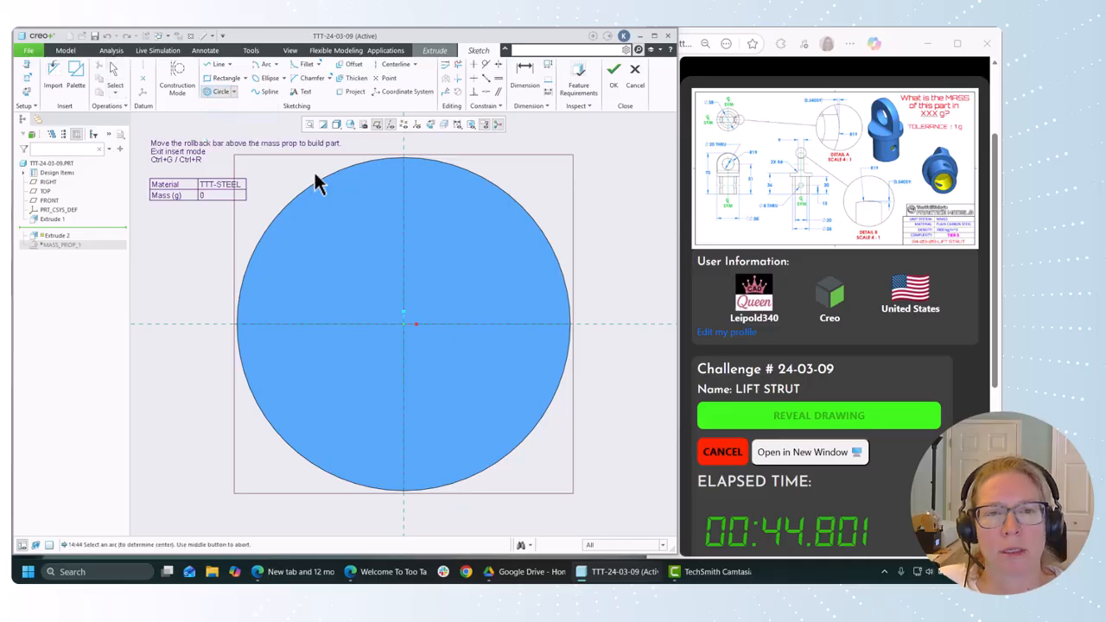
left_click(315, 178)
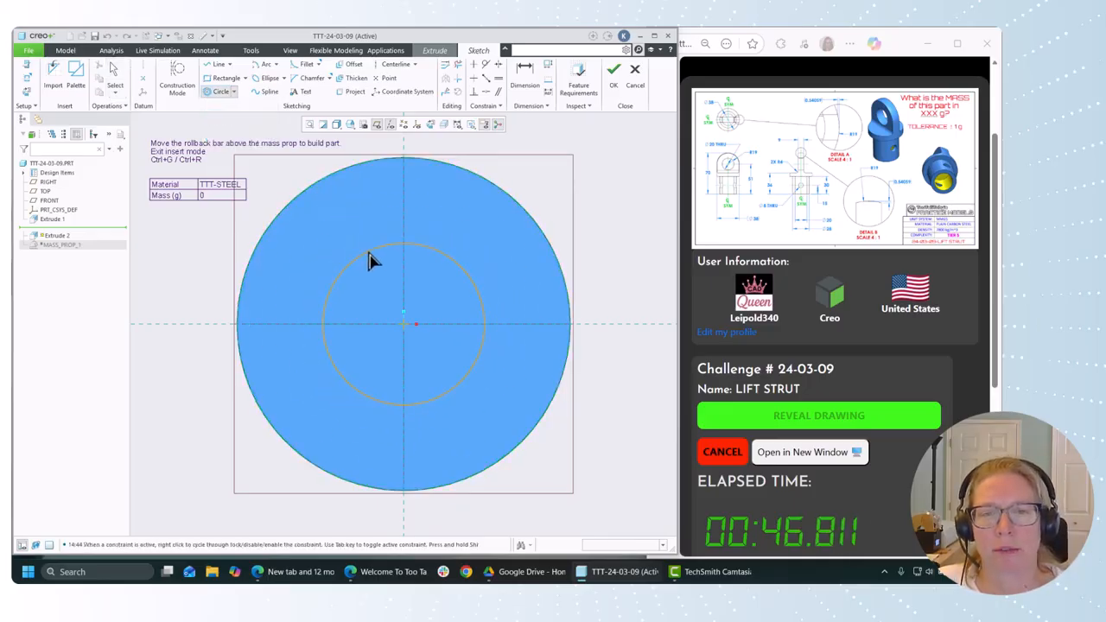
left_click(363, 231)
left_click(337, 200)
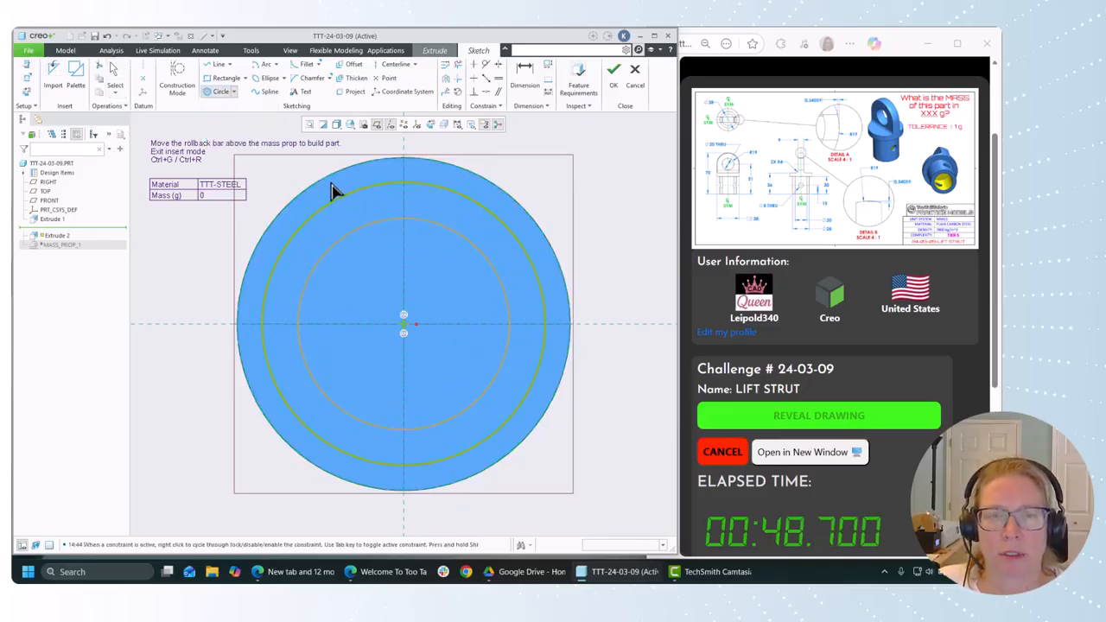
left_click(331, 174)
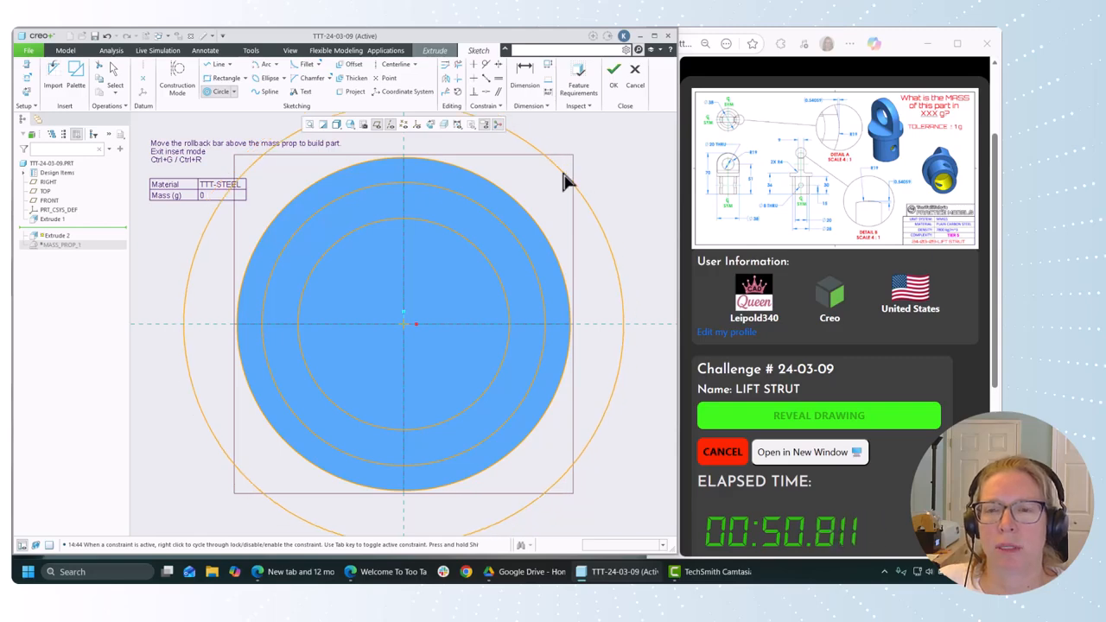
middle_click(564, 180)
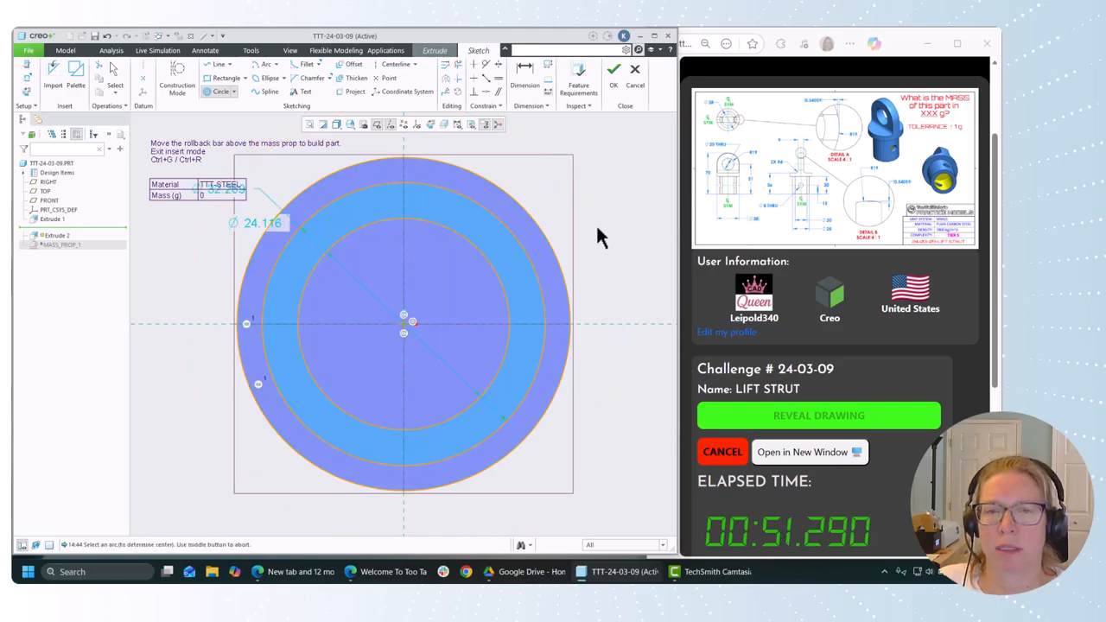
middle_click(264, 216)
- Set the inner circle's diameter to 20 mm and the middle circle's to 28 mm, and finish the sketch
double_click(253, 227)
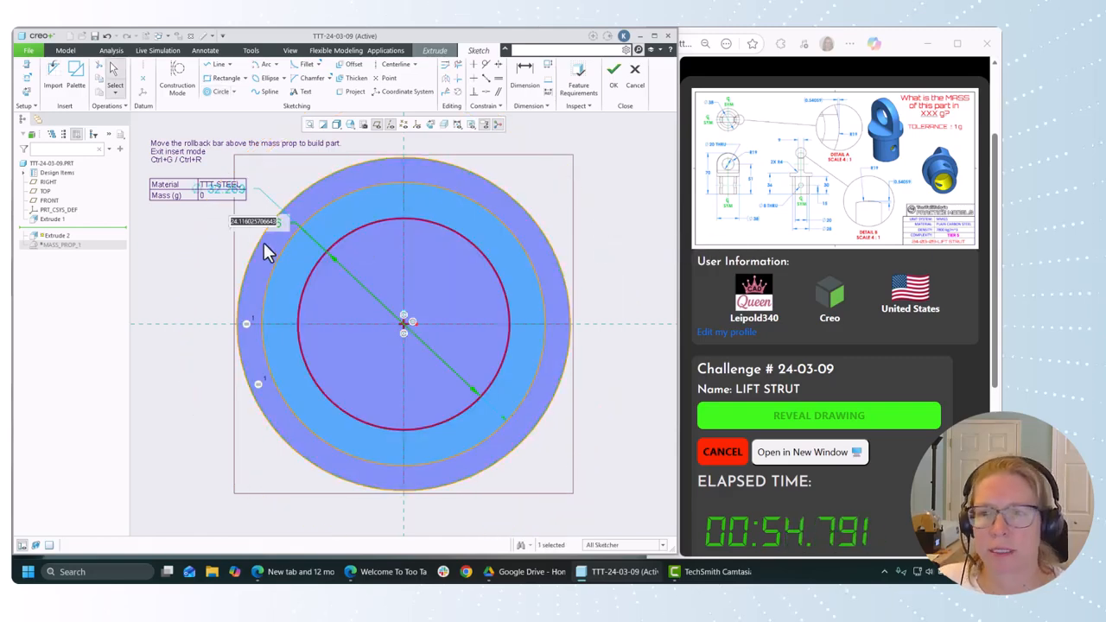
type("20")
key("Return")
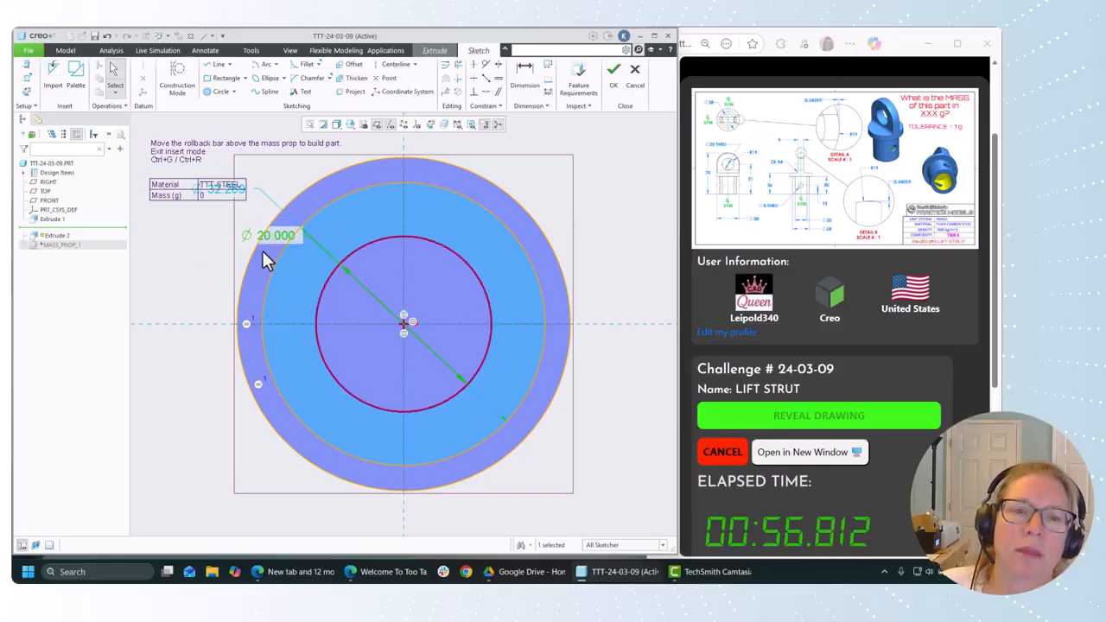
double_click(221, 190)
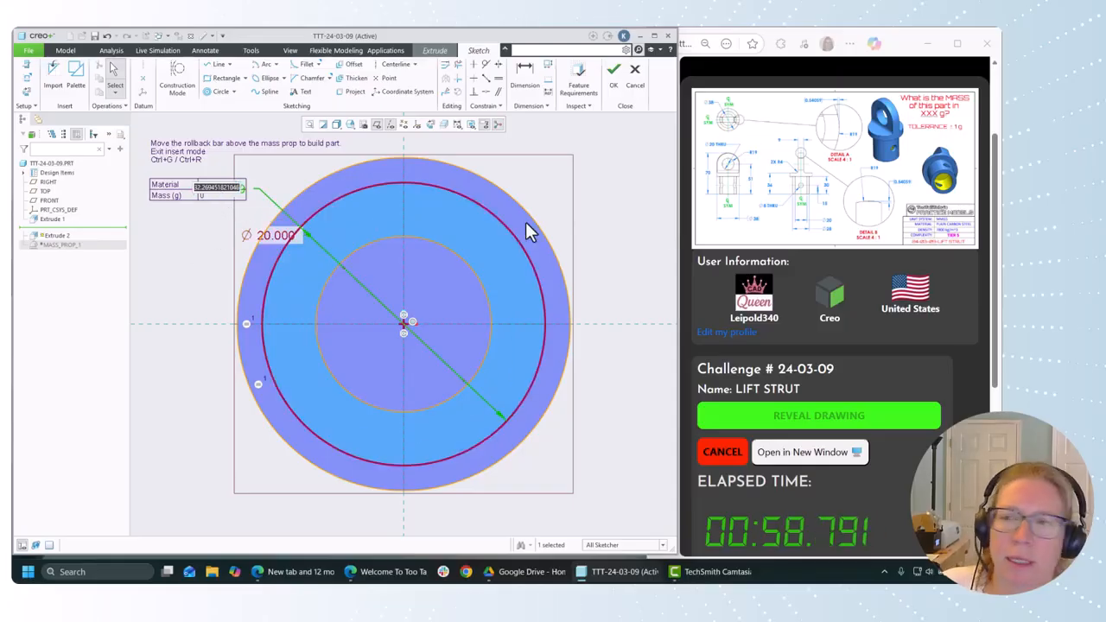
type("28")
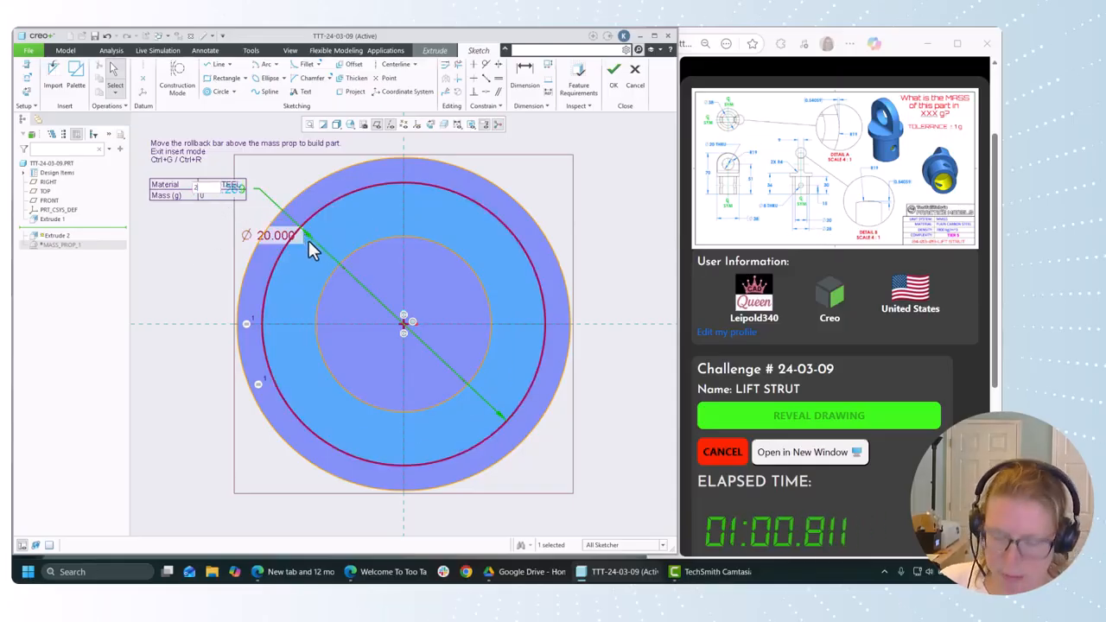
key("Return")
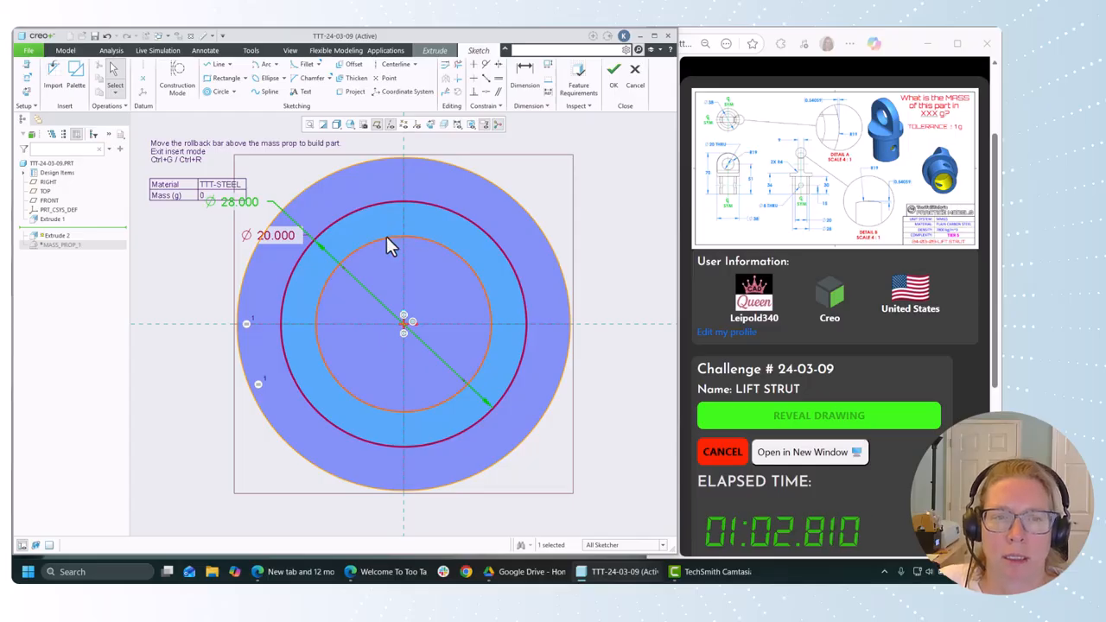
scroll(397, 259, "down", 2)
scroll(412, 275, "up", 3)
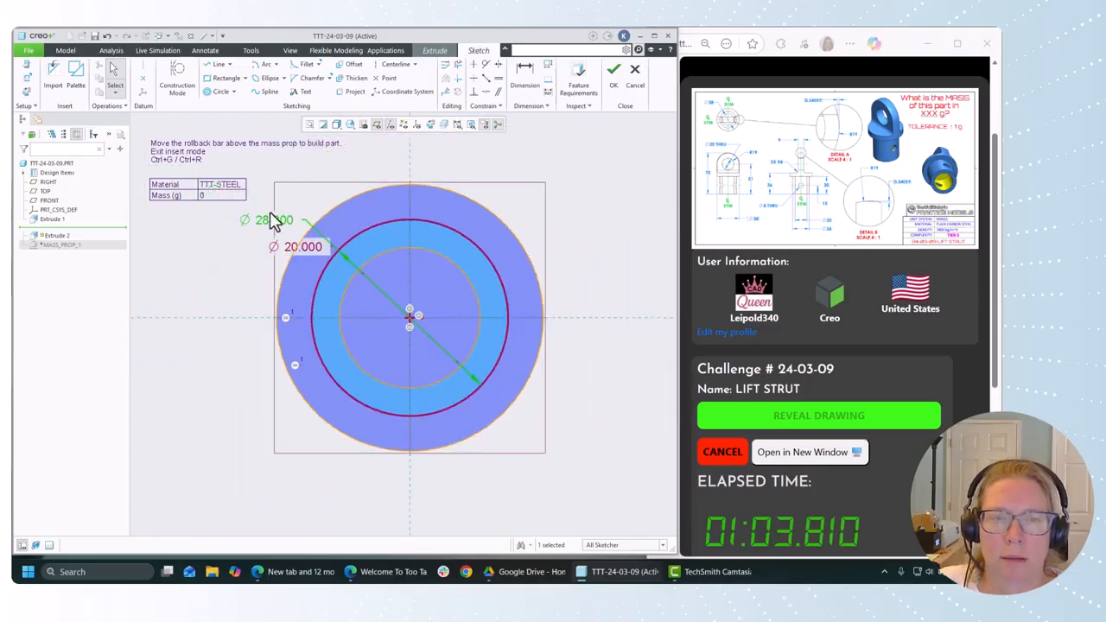
left_click(614, 71)
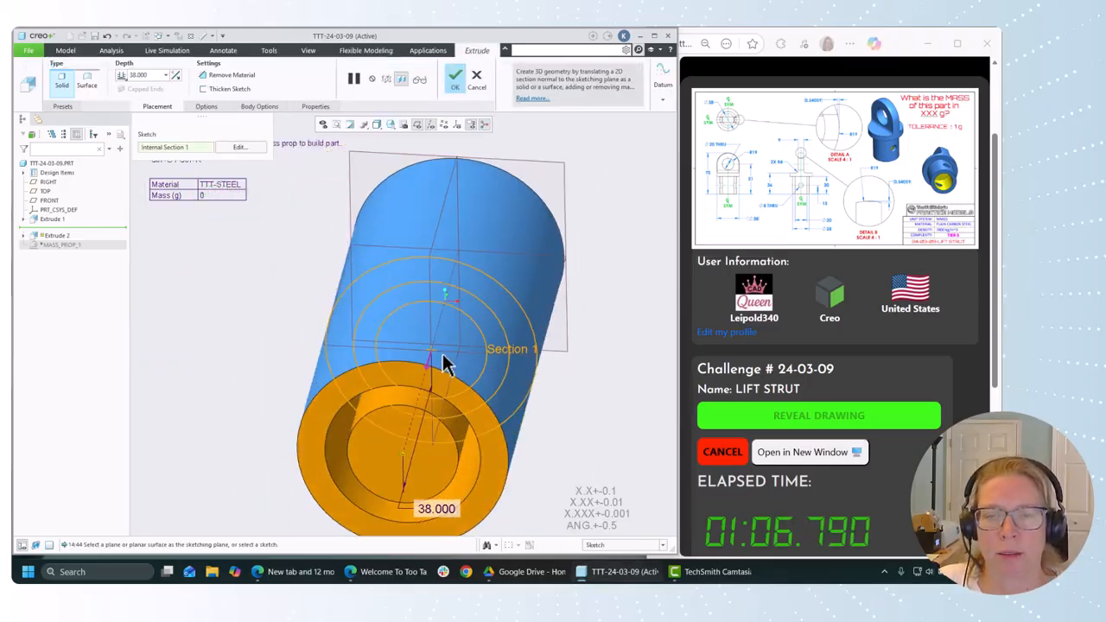
- Flip the extrusion into the cylinder so it removes material and set the cut depth to 30 mm
left_click(427, 367)
middle_click_drag(427, 367, 548, 348)
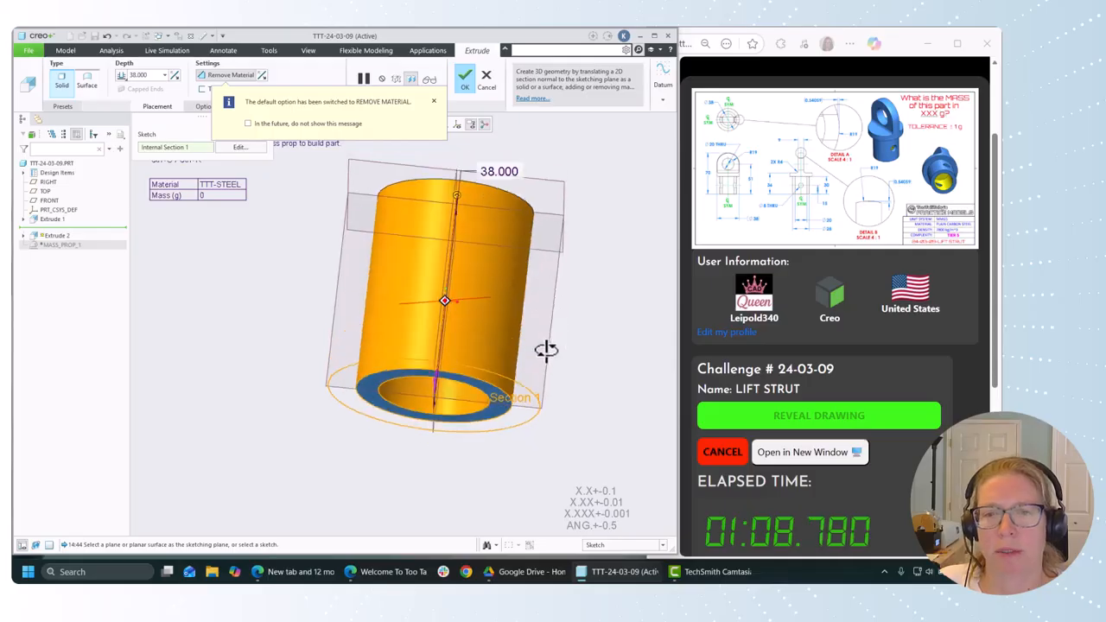
left_click_drag(458, 193, 458, 277)
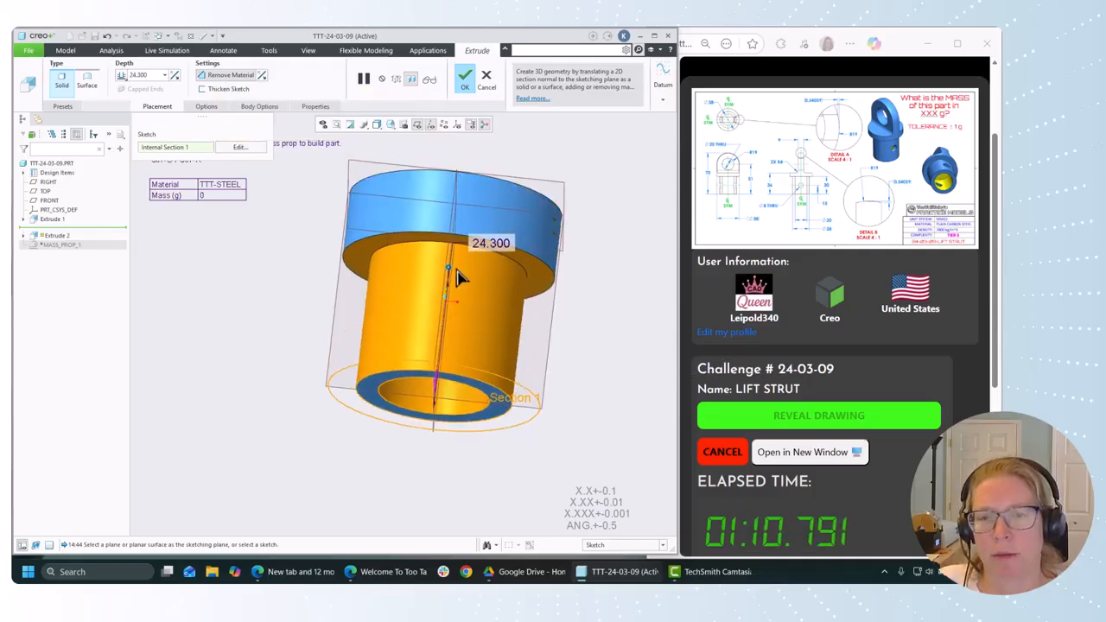
double_click(489, 244)
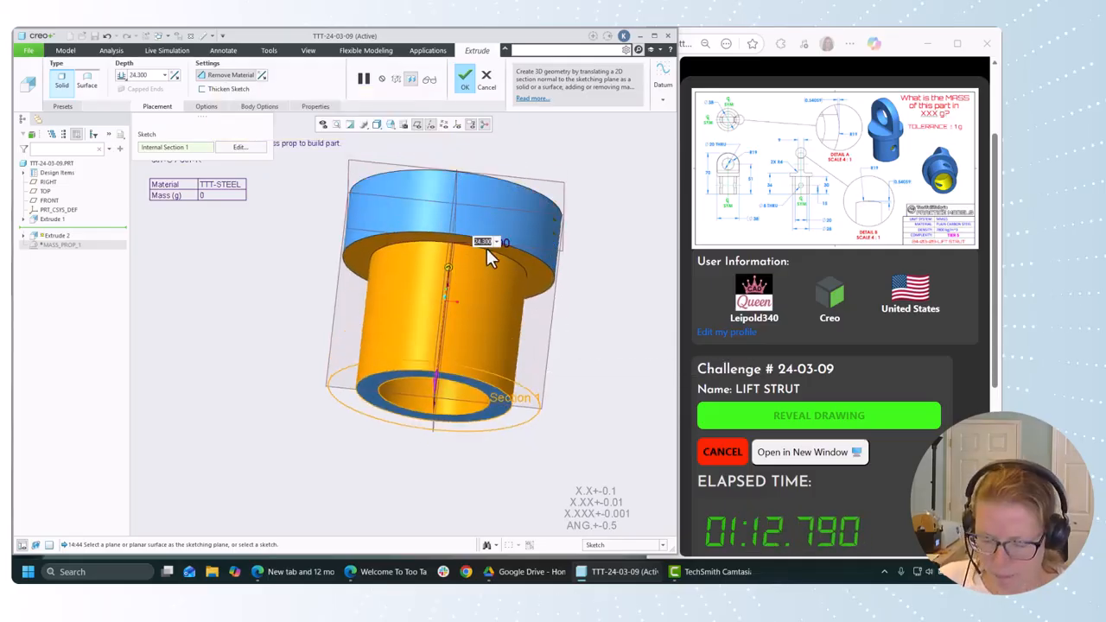
type("30")
key("Return")
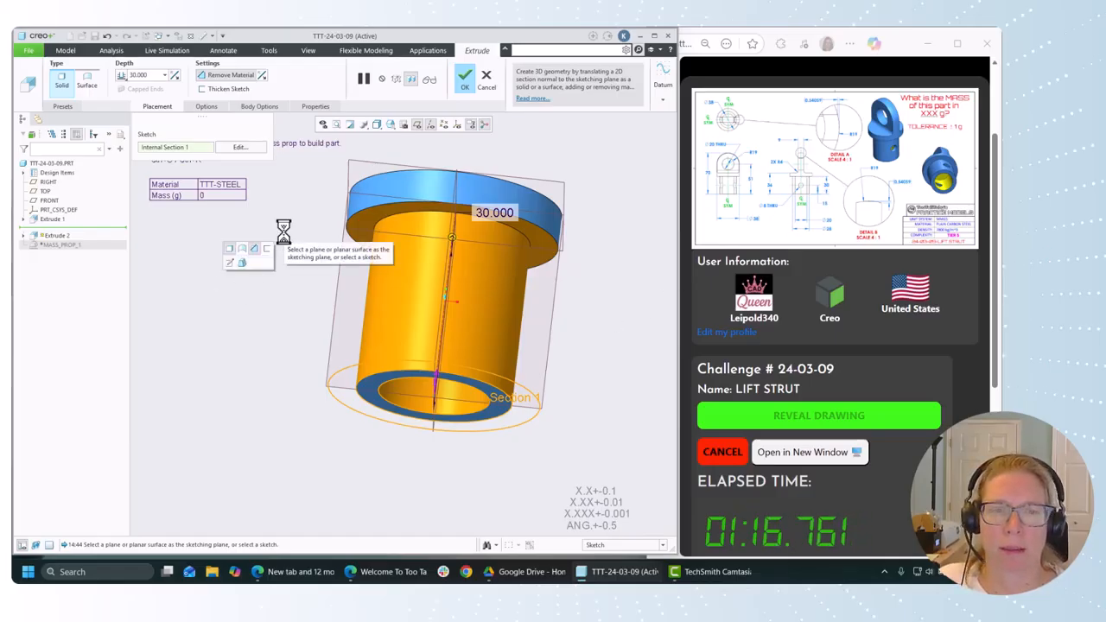
- Complete the cut and start an Extrude sketch on the flange's top face
middle_click(277, 242)
middle_click_drag(302, 343, 585, 375)
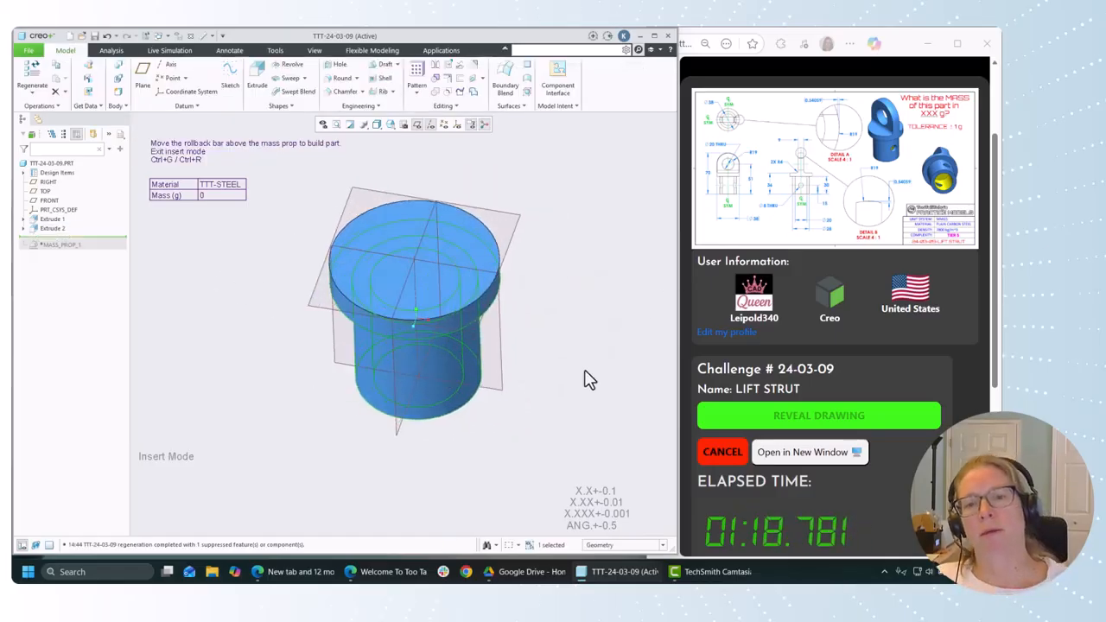
left_click(395, 225)
left_click(259, 80)
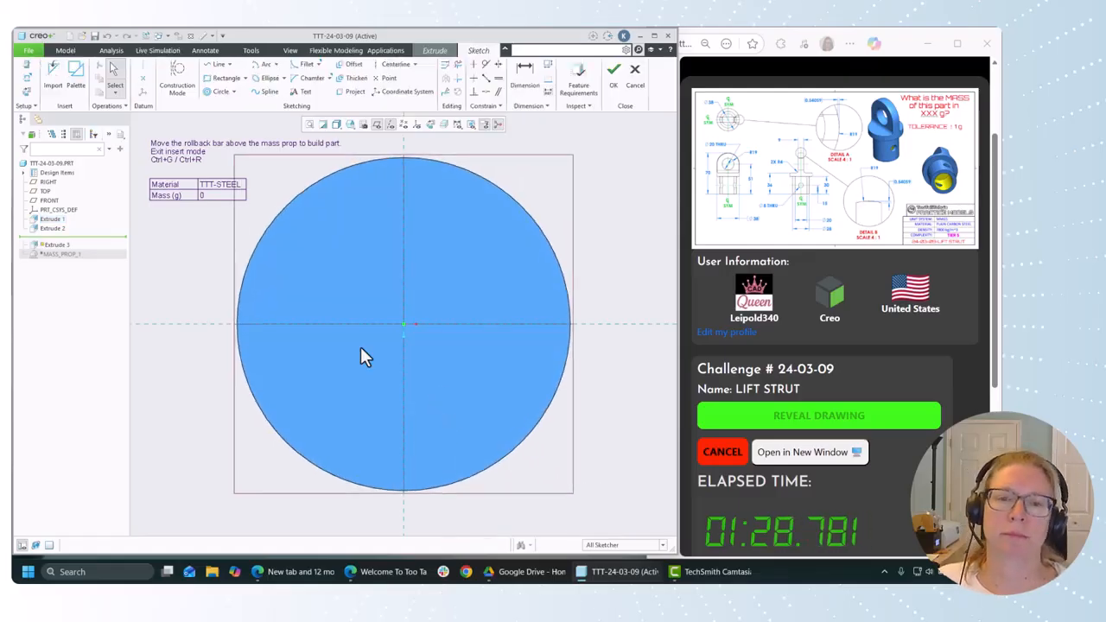
- Sketch a center rectangle at the flange's center, about 7.2 mm wide and 40.2 mm long, running across the whole face
left_click(224, 78)
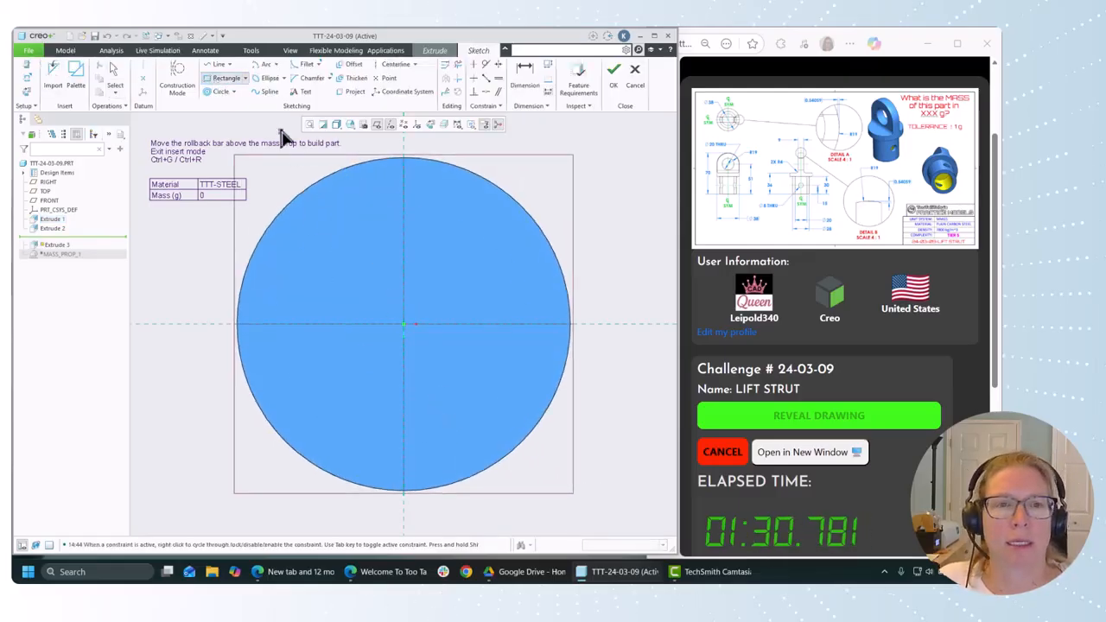
left_click(245, 79)
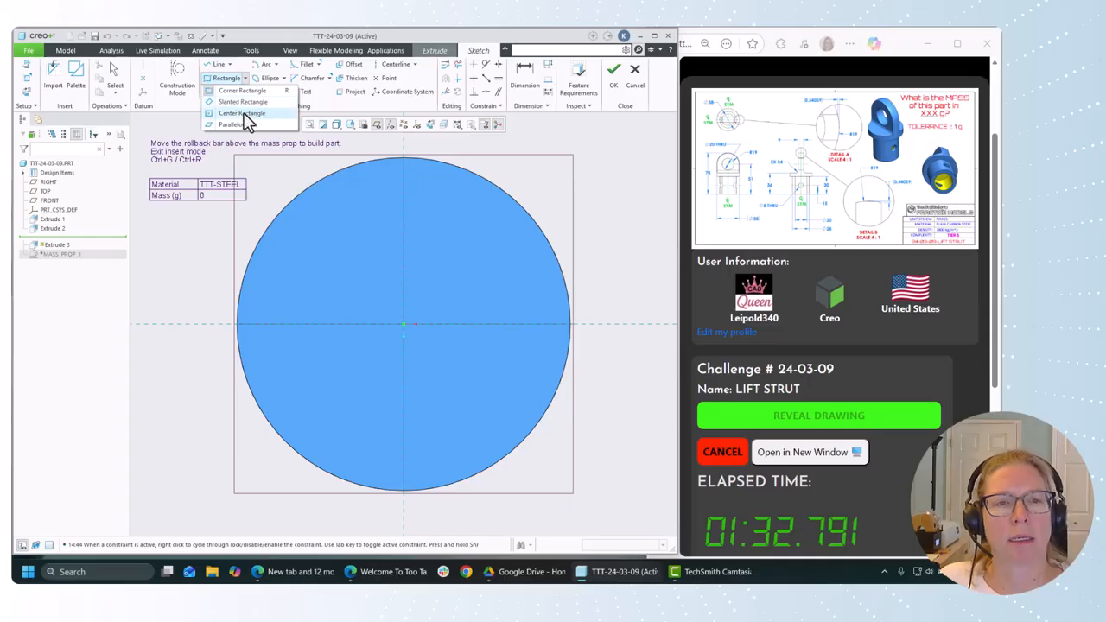
left_click(244, 113)
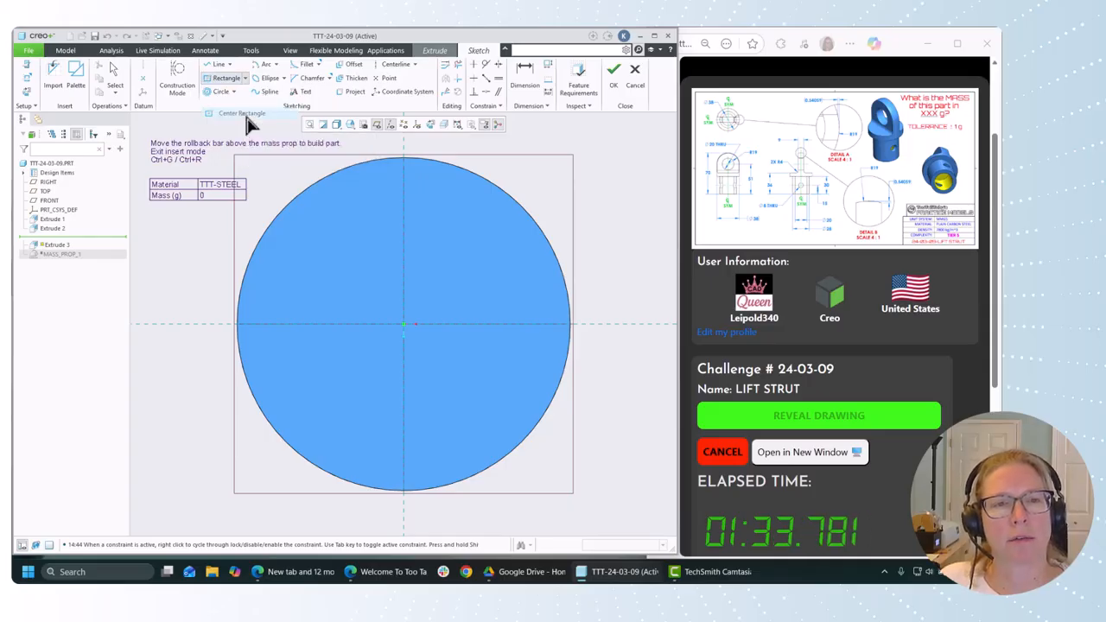
left_click(406, 326)
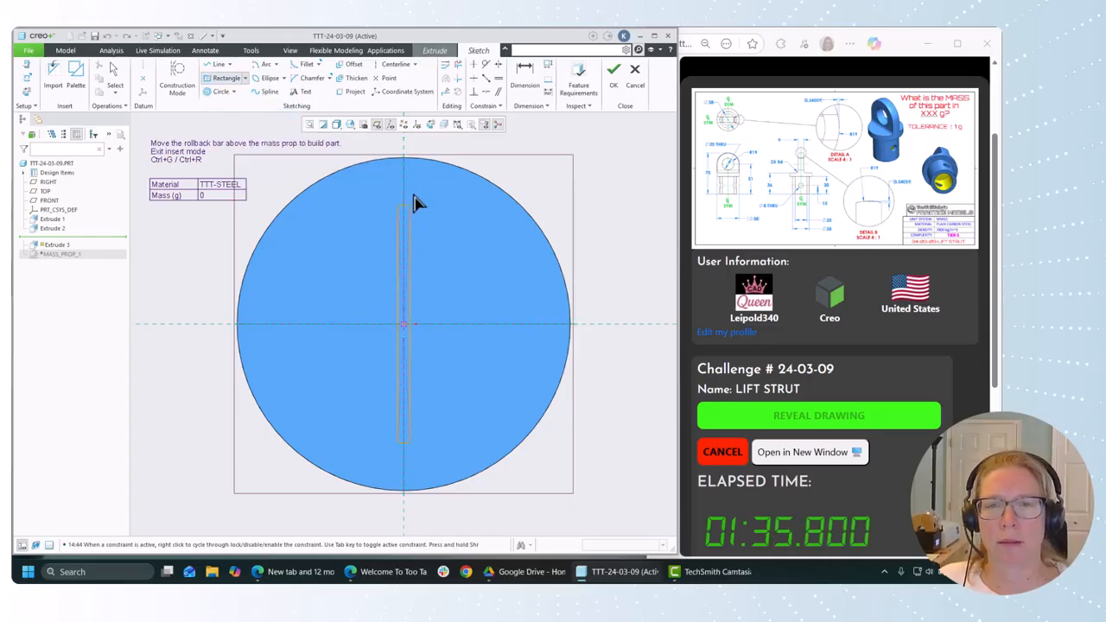
left_click(436, 154)
middle_click(527, 488)
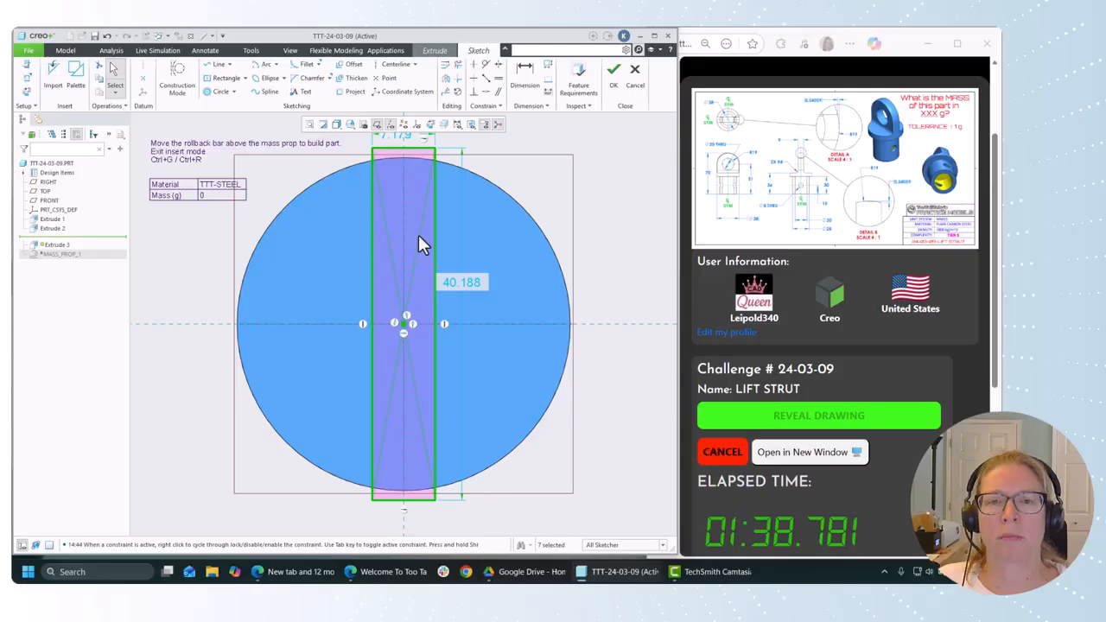
- Make the rectangle's short edge tangent to the flange's circular edge and set the rectangle's width to 9 mm
left_click(486, 64)
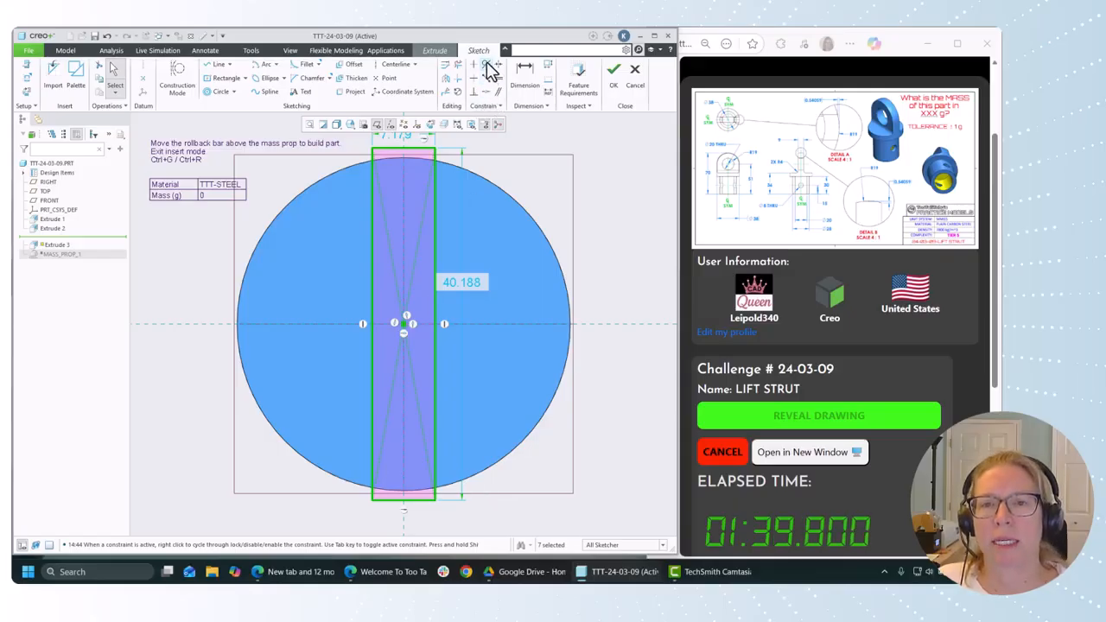
left_click(412, 149)
left_click(415, 159)
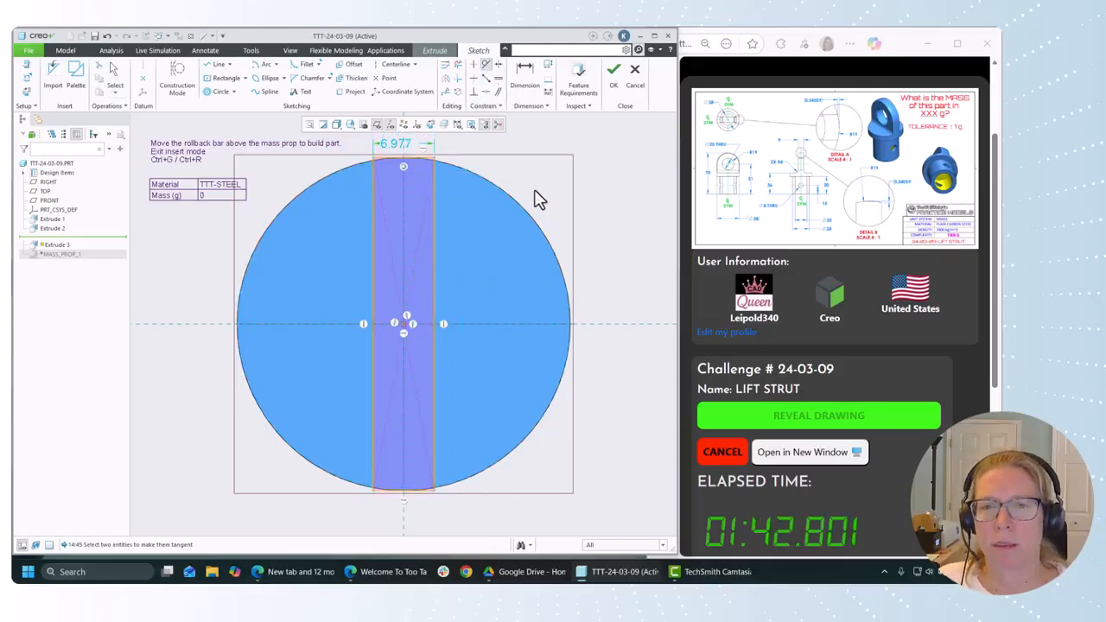
middle_click(535, 191)
left_click(393, 144)
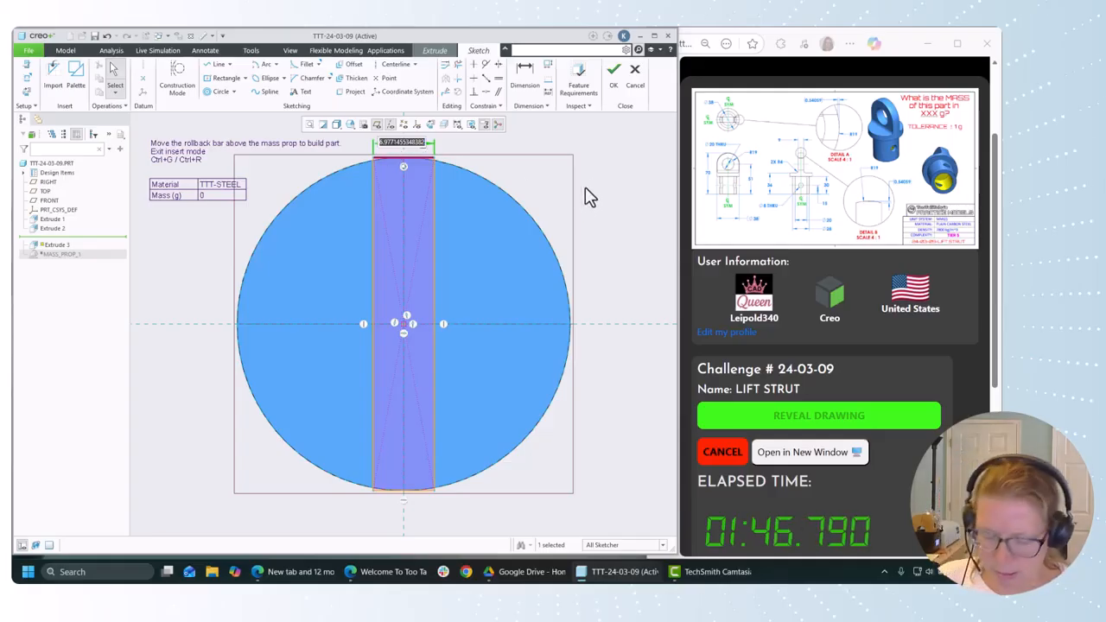
type("9")
key("Return")
left_click(465, 519)
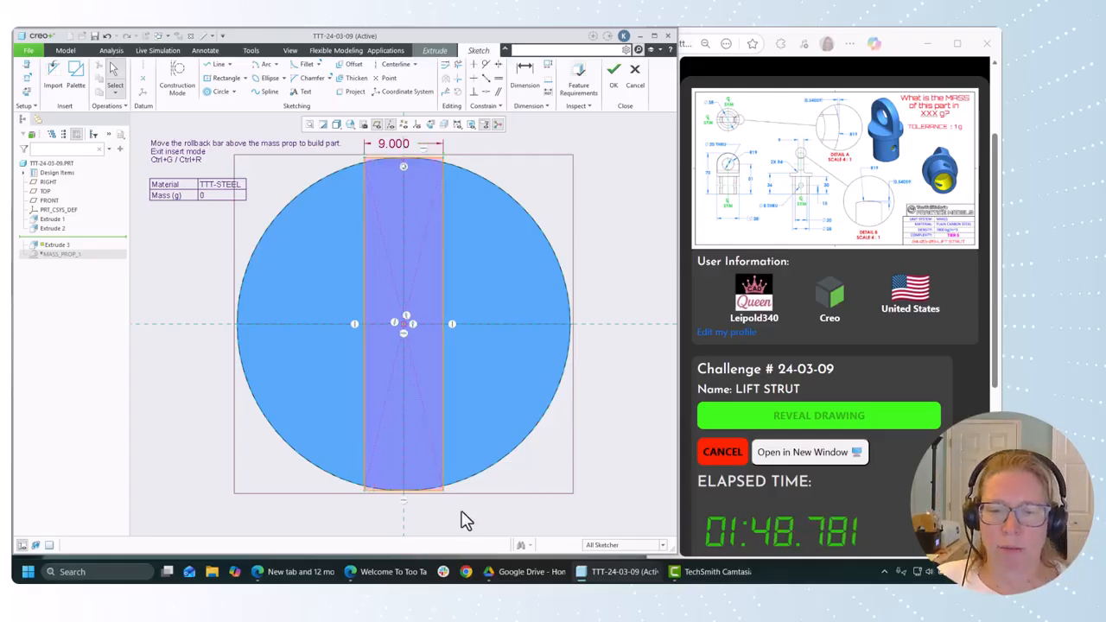
- Sketch a circle concentric with the flange that coincides with its outer edge
left_click(233, 91)
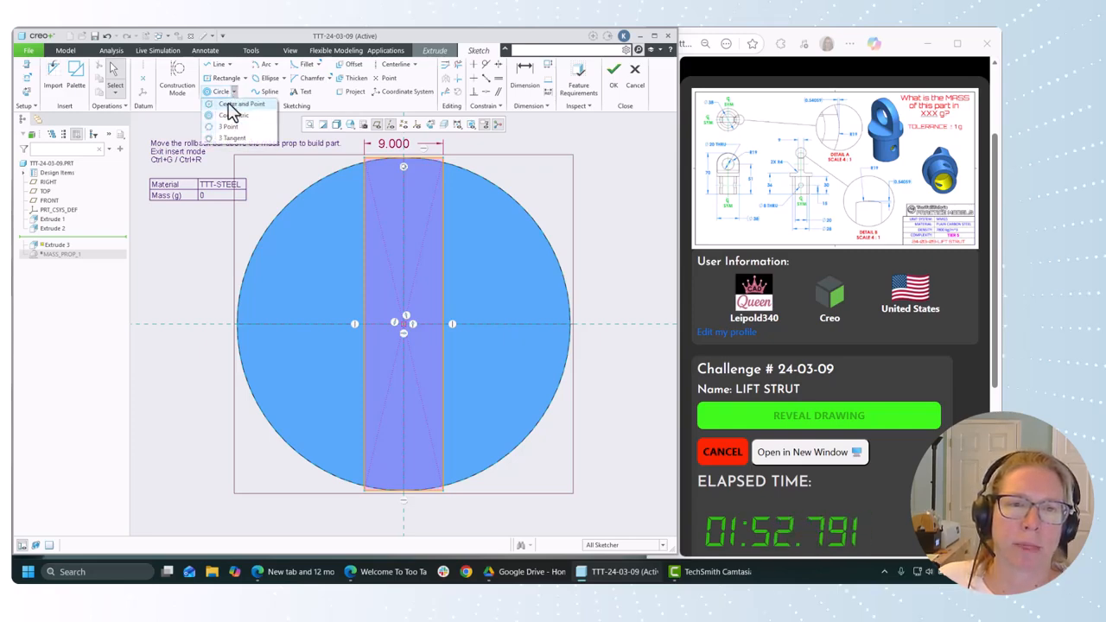
left_click(232, 115)
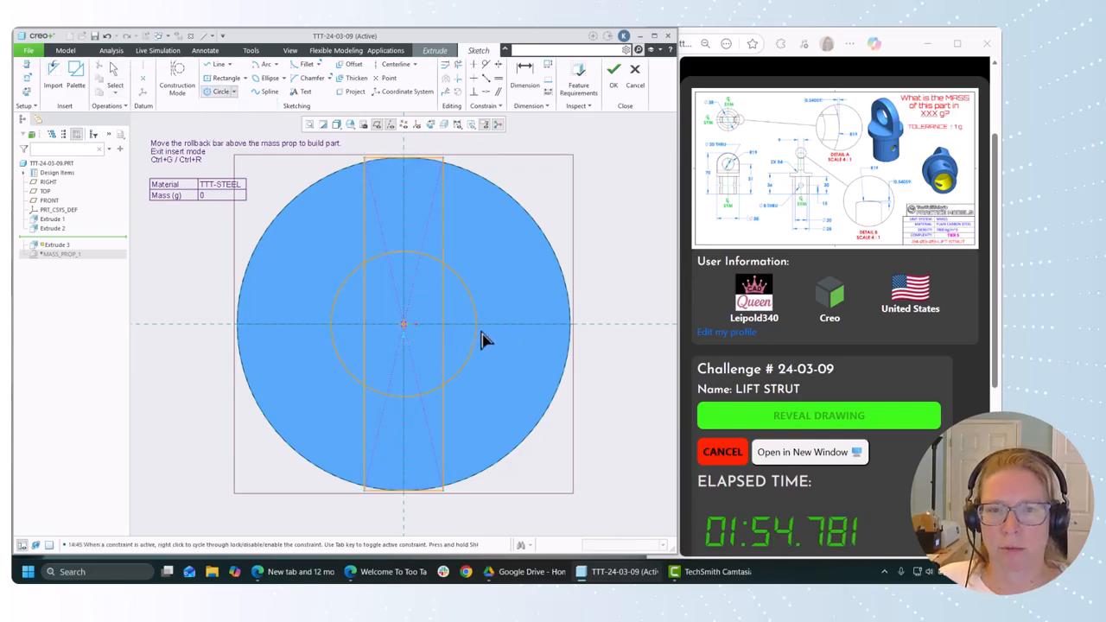
left_click(557, 275)
middle_click(610, 260)
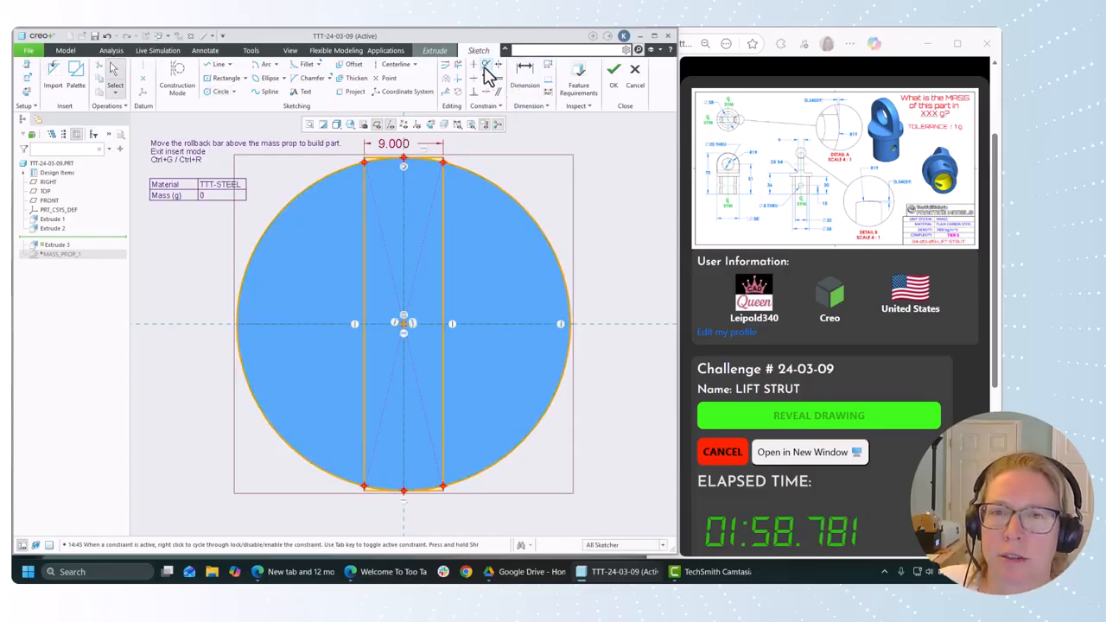
- Trim away the circle's two side arcs and the parts of the rectangle that extend beyond the circle at both ends
left_click(459, 69)
left_click_drag(536, 237, 566, 471)
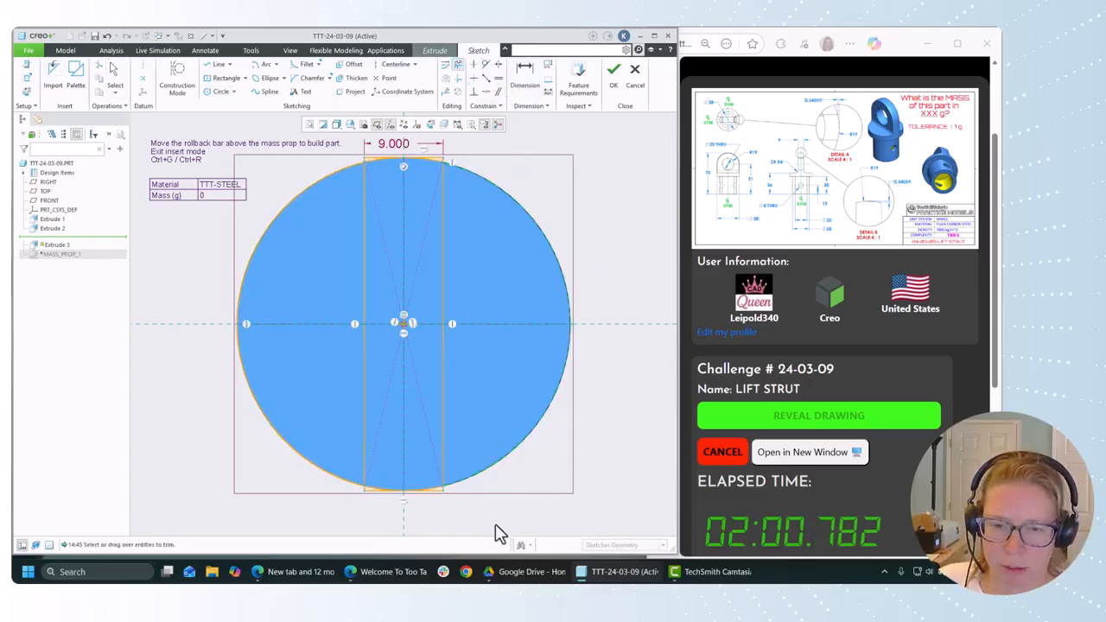
left_click_drag(328, 496, 276, 162)
scroll(380, 532, "down", 4)
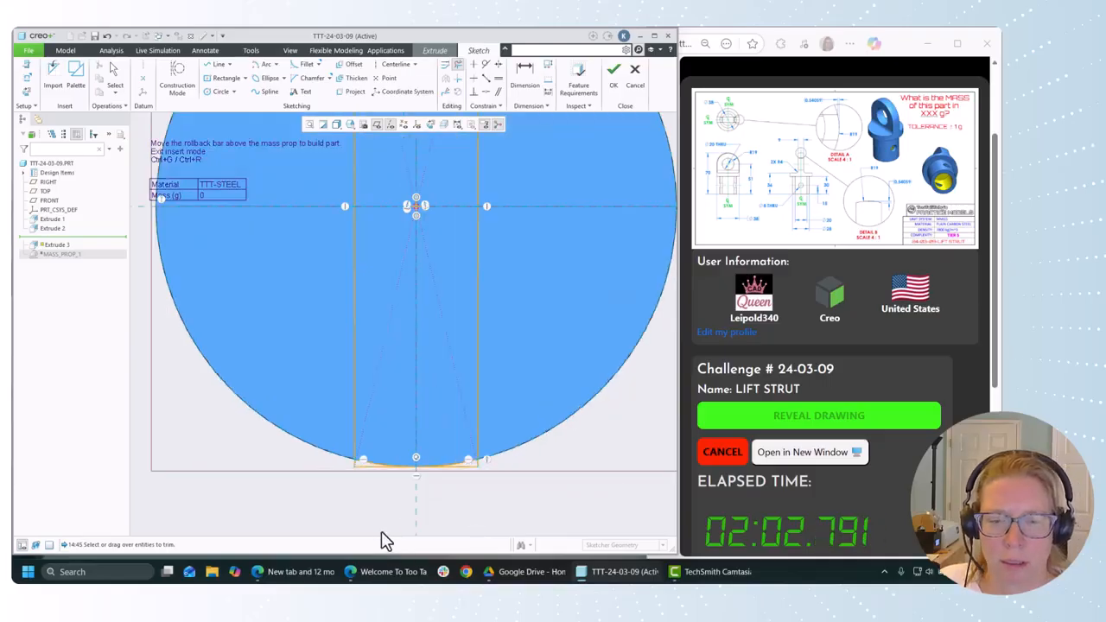
left_click_drag(376, 458, 332, 434)
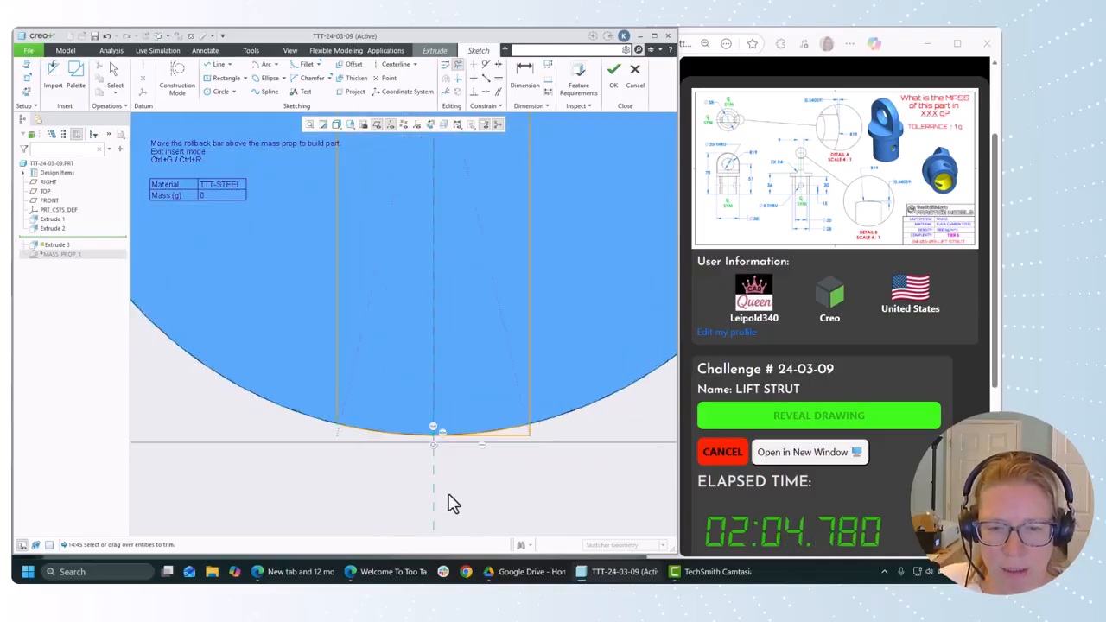
left_click(532, 434)
scroll(548, 466, "up", 4)
scroll(527, 206, "down", 4)
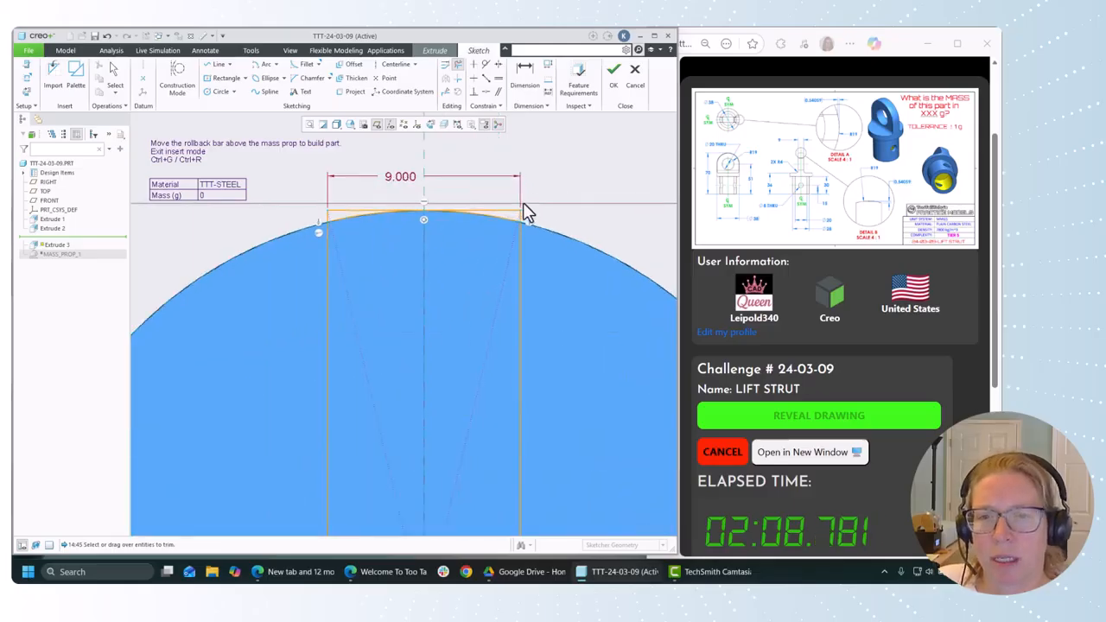
left_click(506, 213)
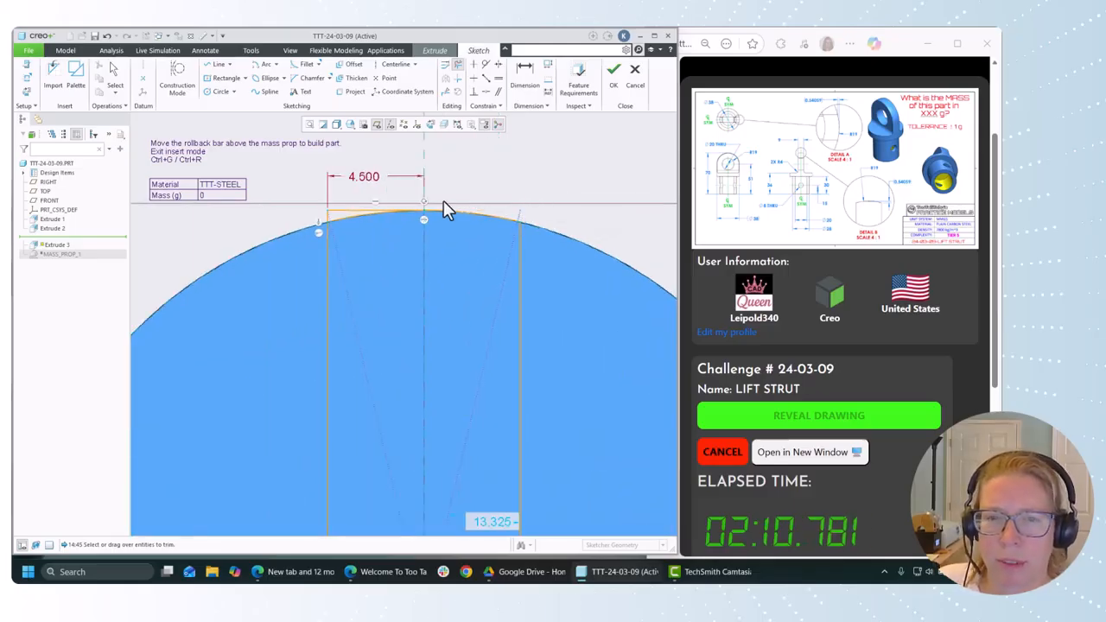
left_click(325, 213)
scroll(376, 207, "up", 4)
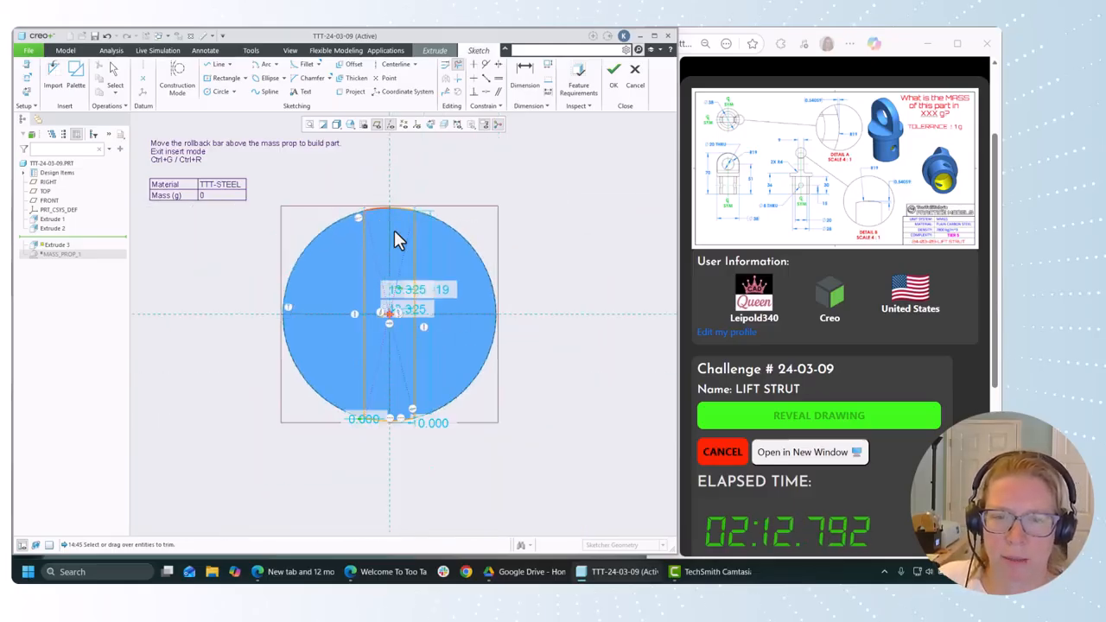
middle_click(467, 495)
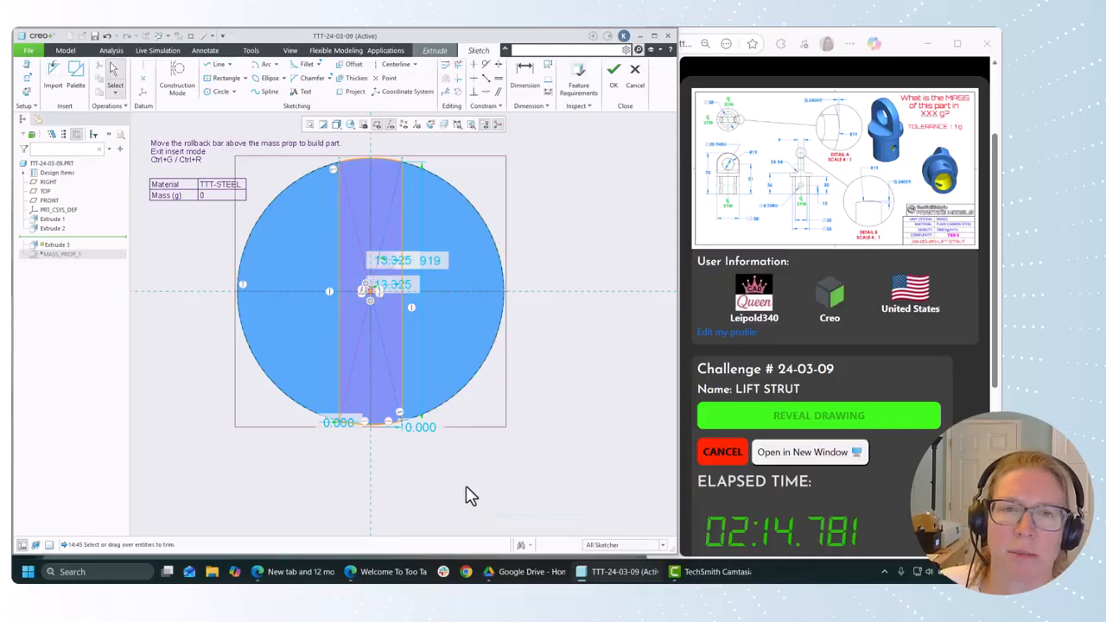
- Delete the rectangle's two diagonal construction lines
left_click(392, 192)
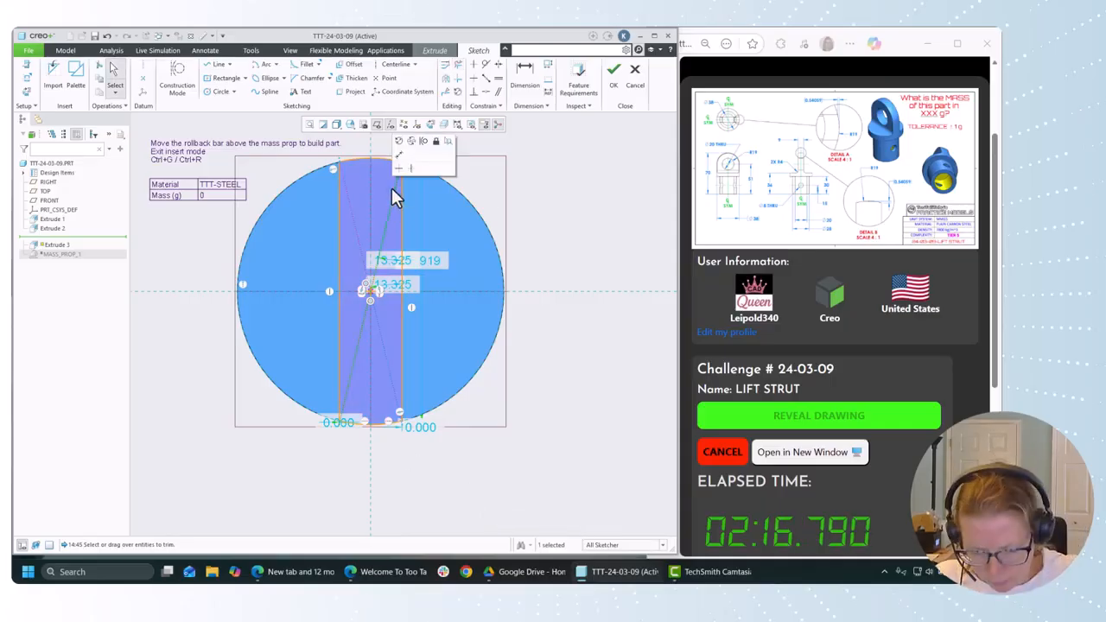
key("Delete")
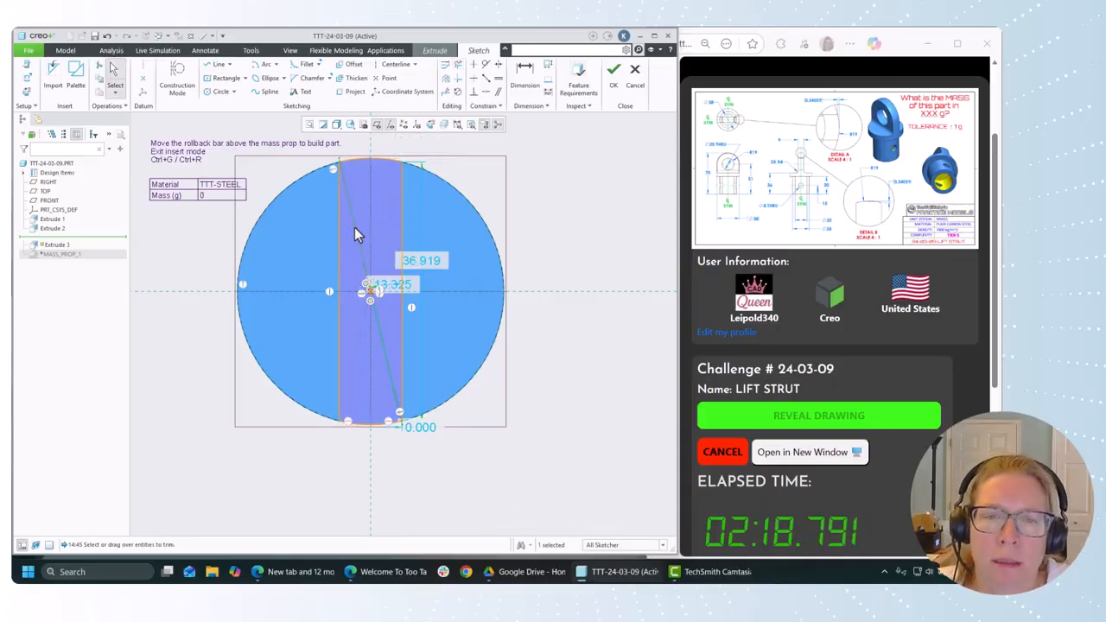
left_click(354, 227)
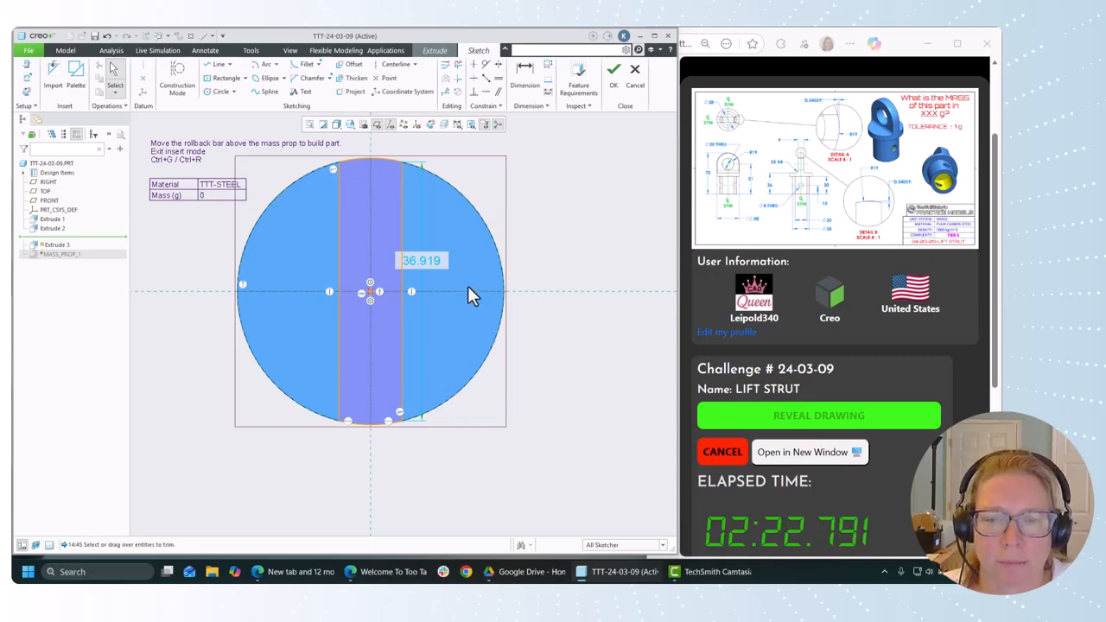
- Dimension the strip's width between its two long edges as 9 mm and finish the sketch
left_click(525, 76)
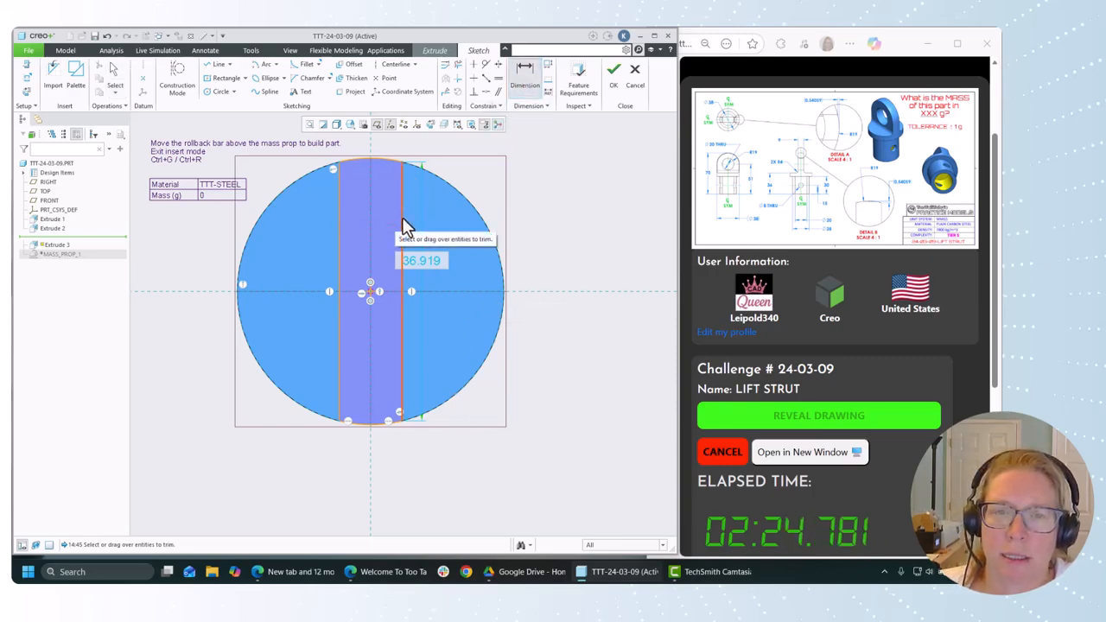
left_click(403, 228)
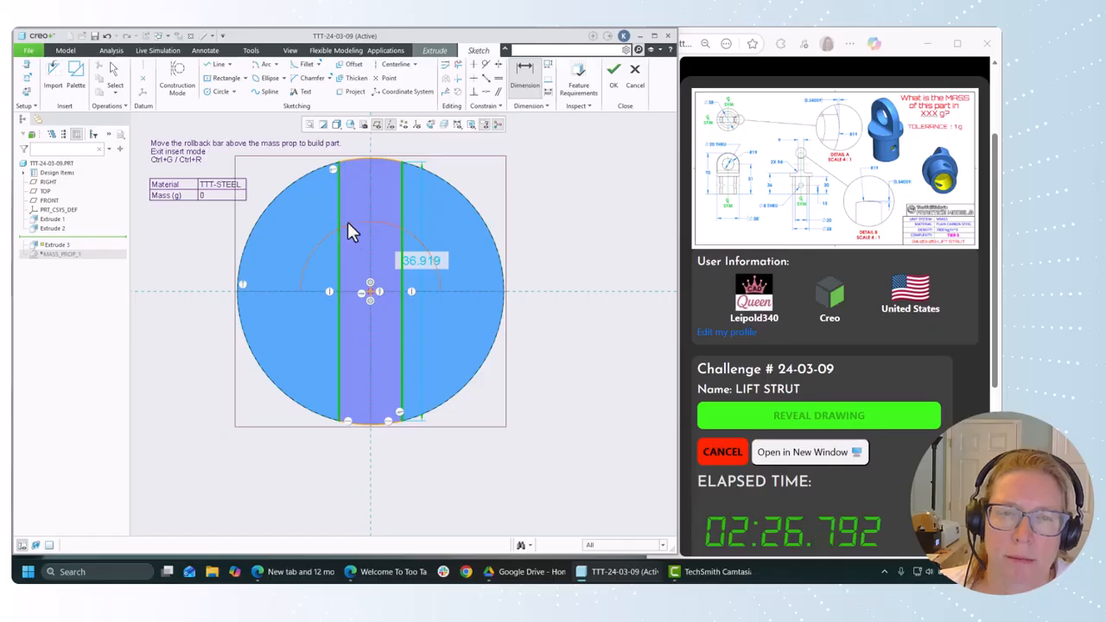
middle_click(359, 225)
key("Return")
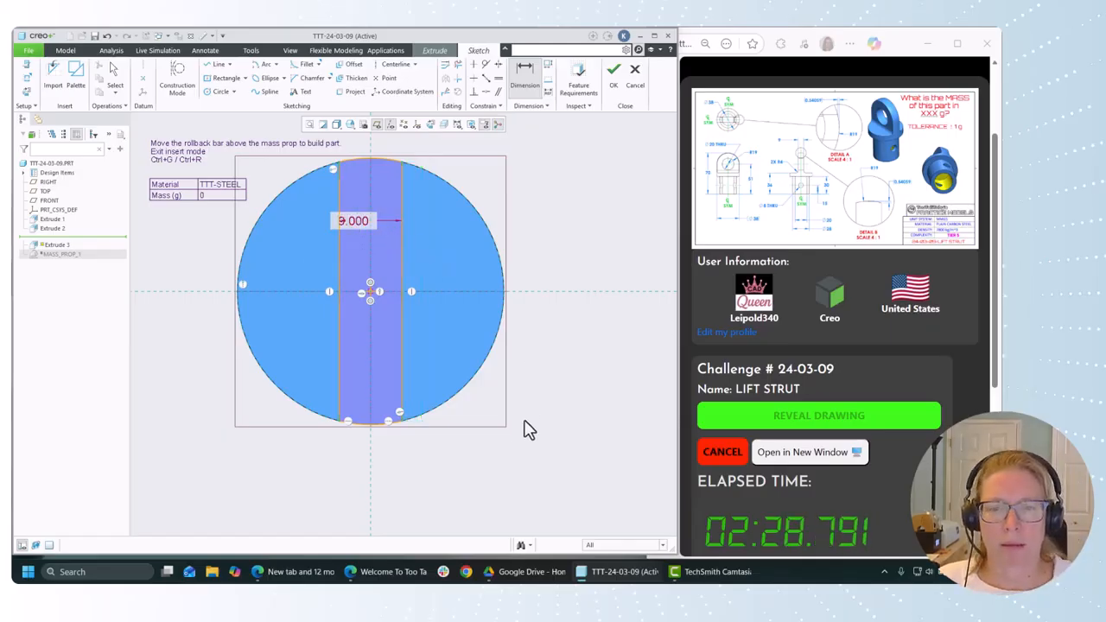
scroll(531, 432, "down", 2)
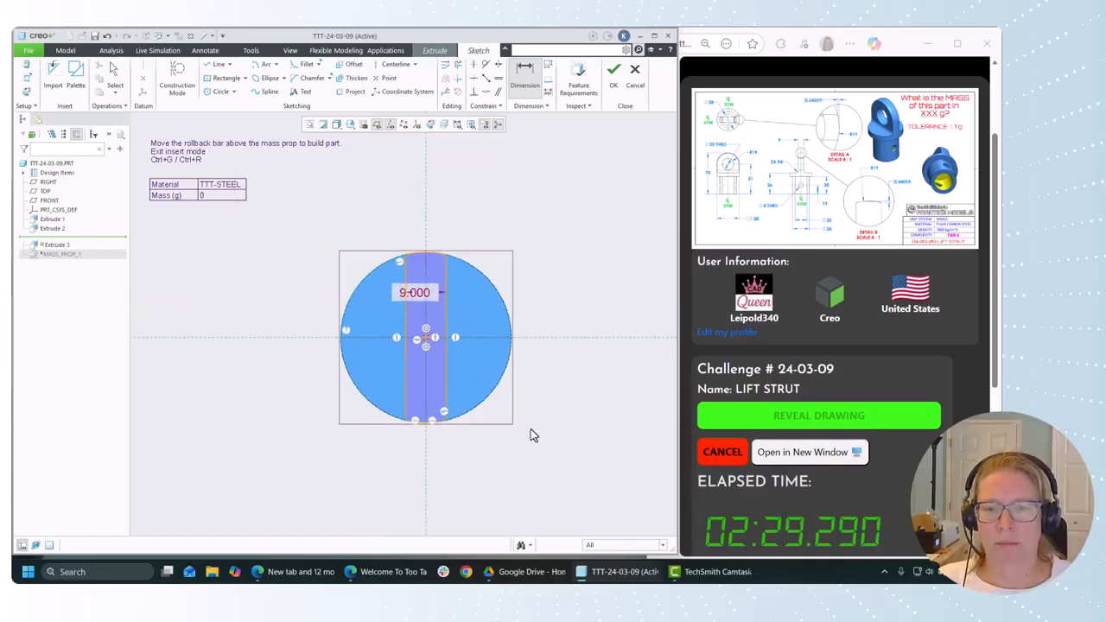
left_click(612, 70)
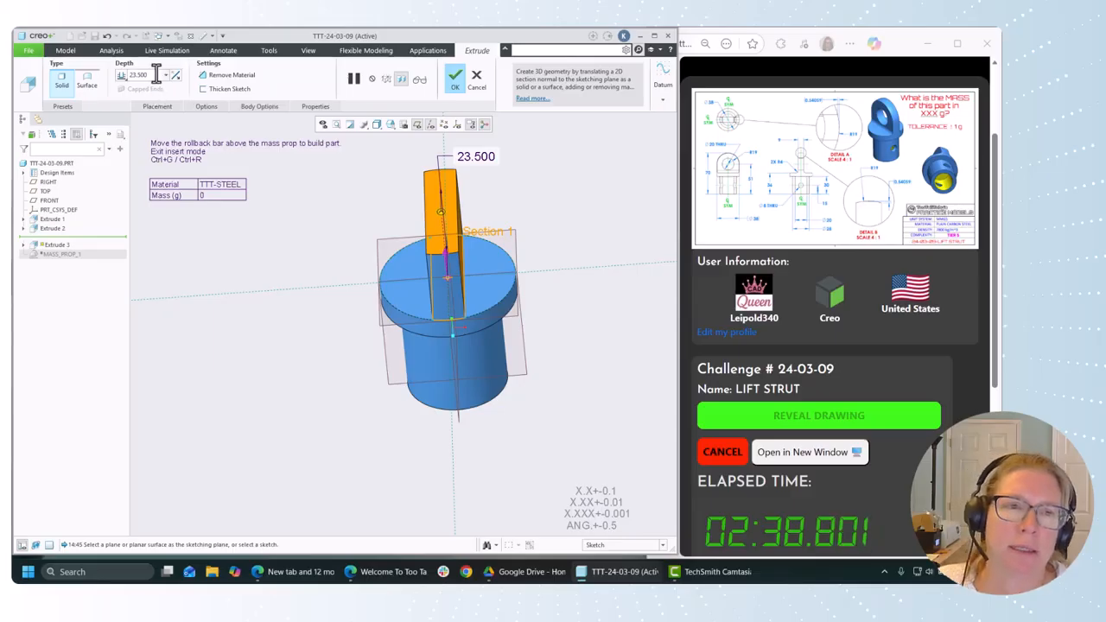
- Set the strip's extrusion depth to 70-36 (34 mm) and complete the feature
type("70-3")
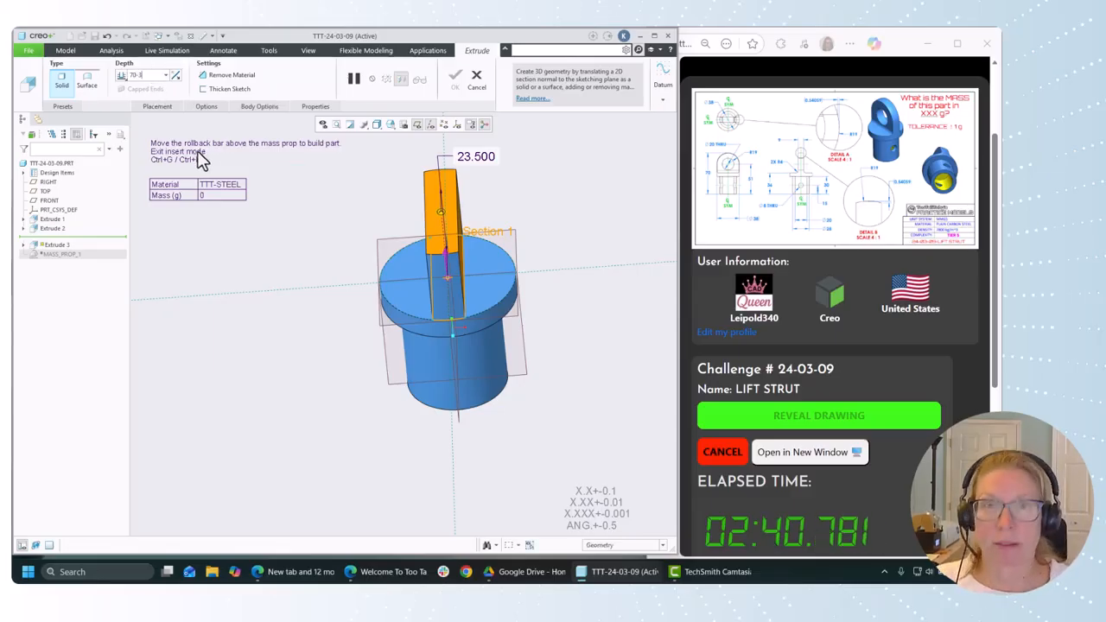
type("6")
key("Return")
left_click(454, 84)
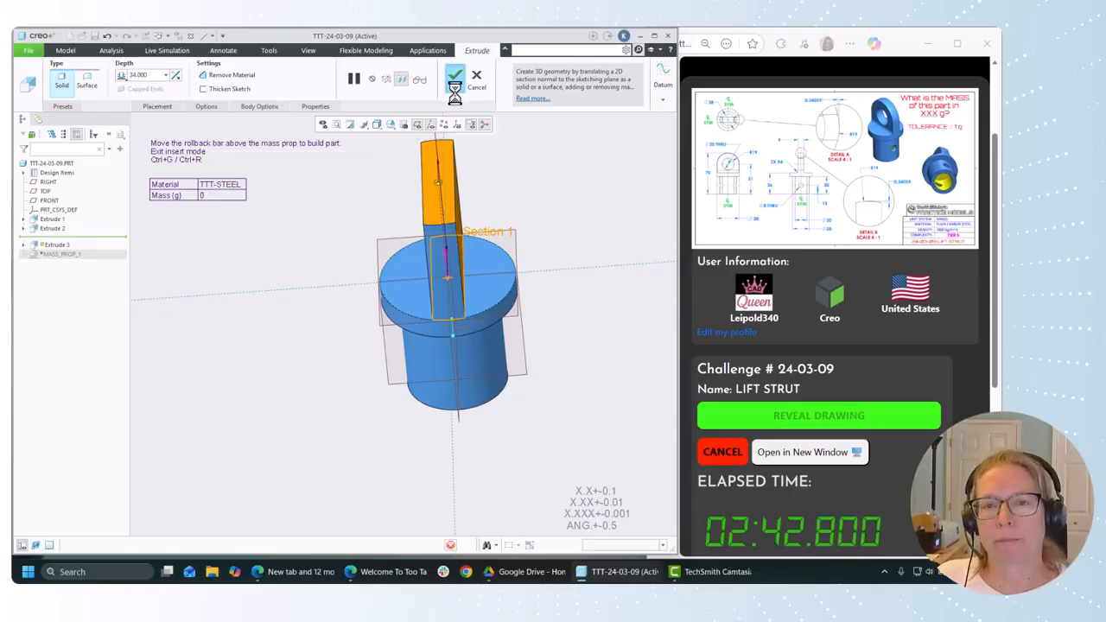
- Start an extrusion sketched on the upright strip's flat face and draw a 20 mm diameter circle on the vertical centreline
middle_click_drag(279, 349, 358, 323)
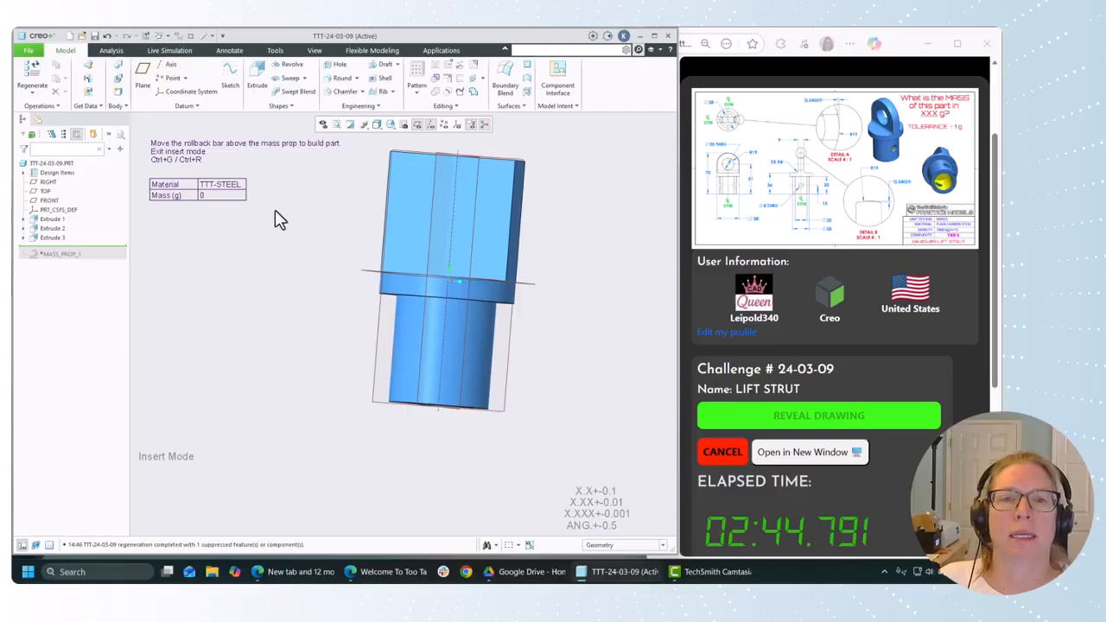
left_click(257, 79)
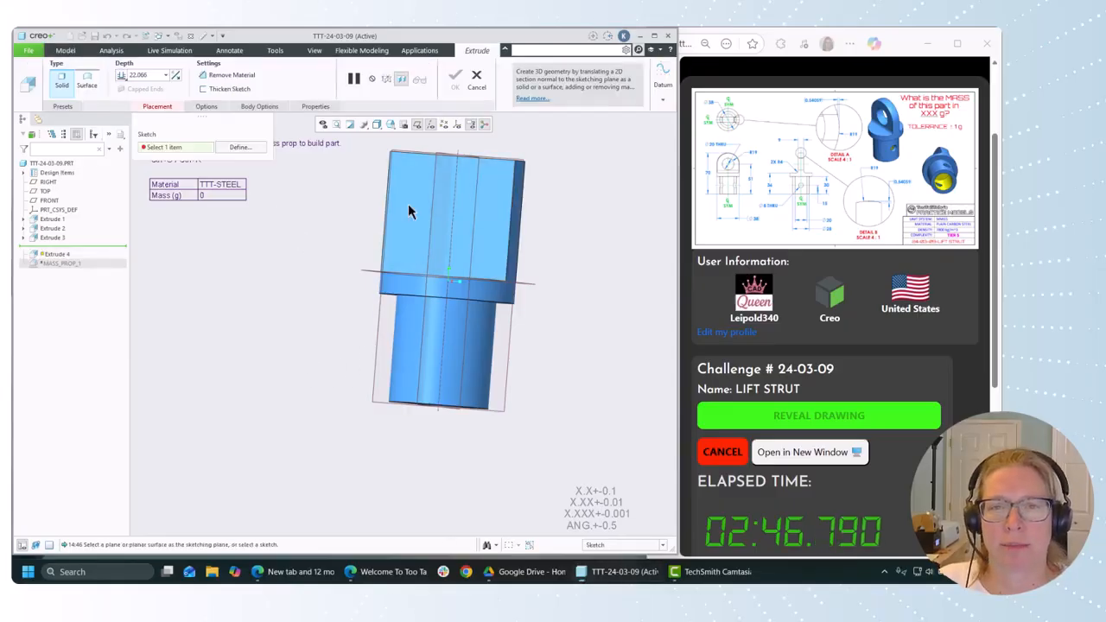
left_click(408, 211)
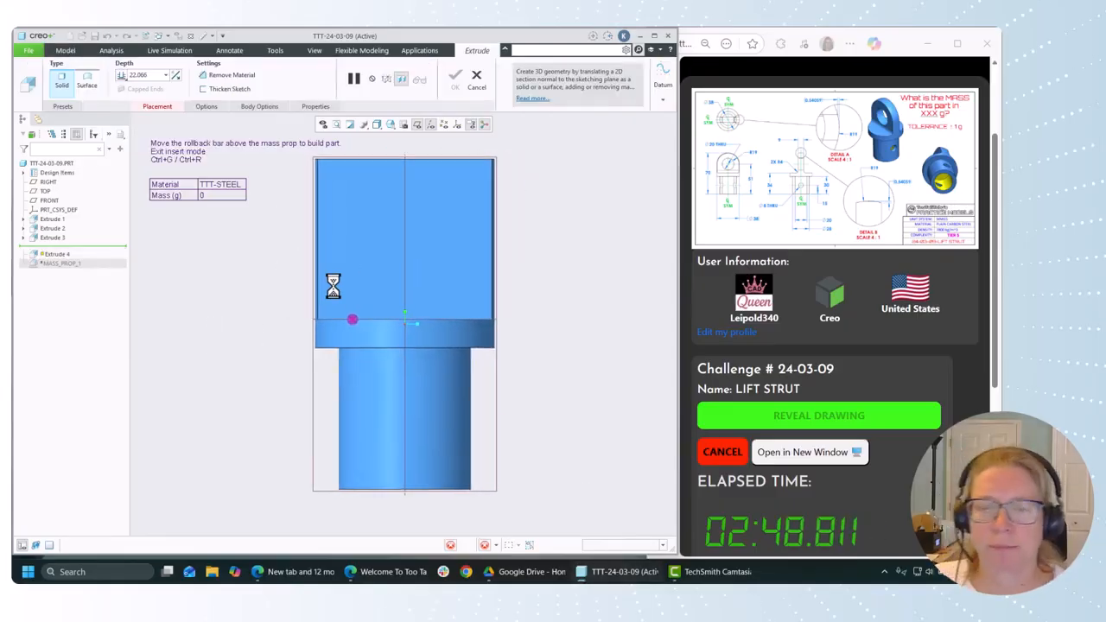
left_click(218, 92)
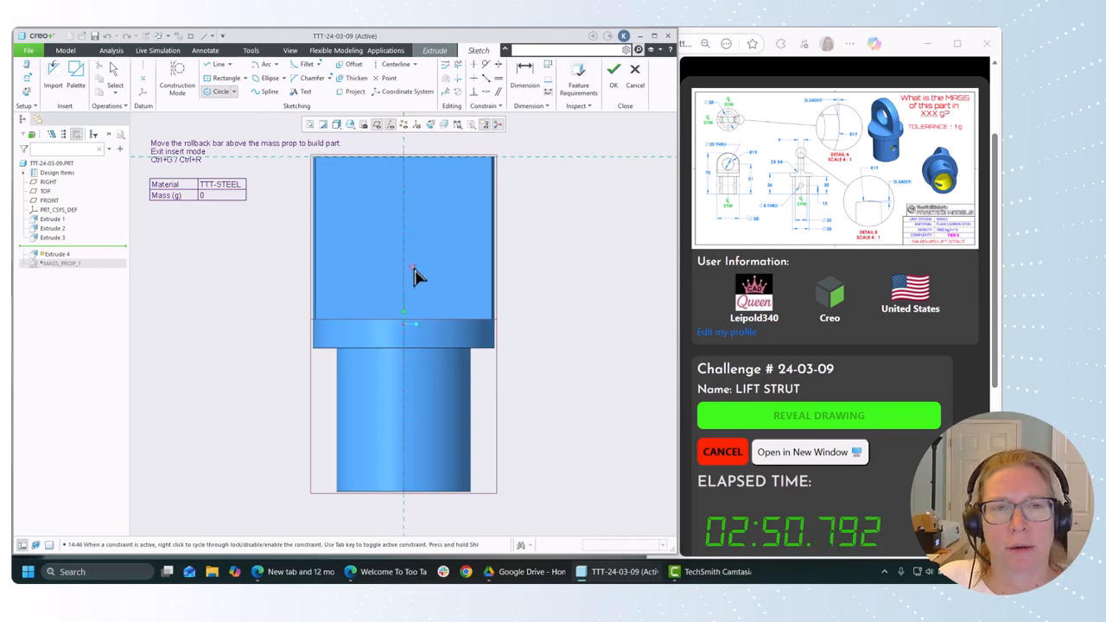
middle_click(524, 266)
double_click(350, 213)
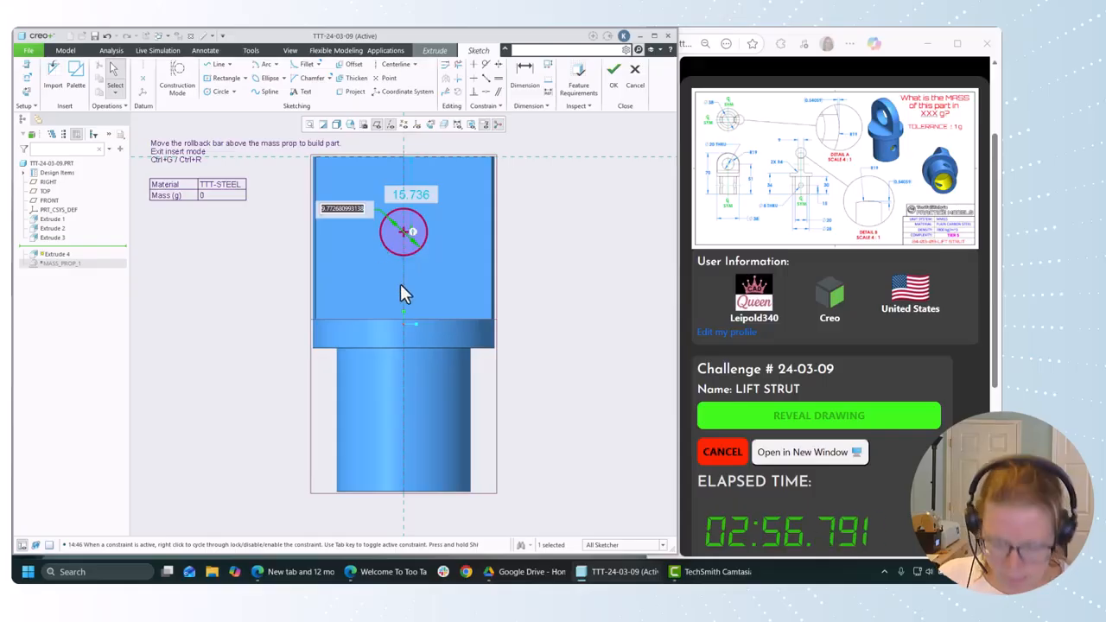
type("20")
key("Return")
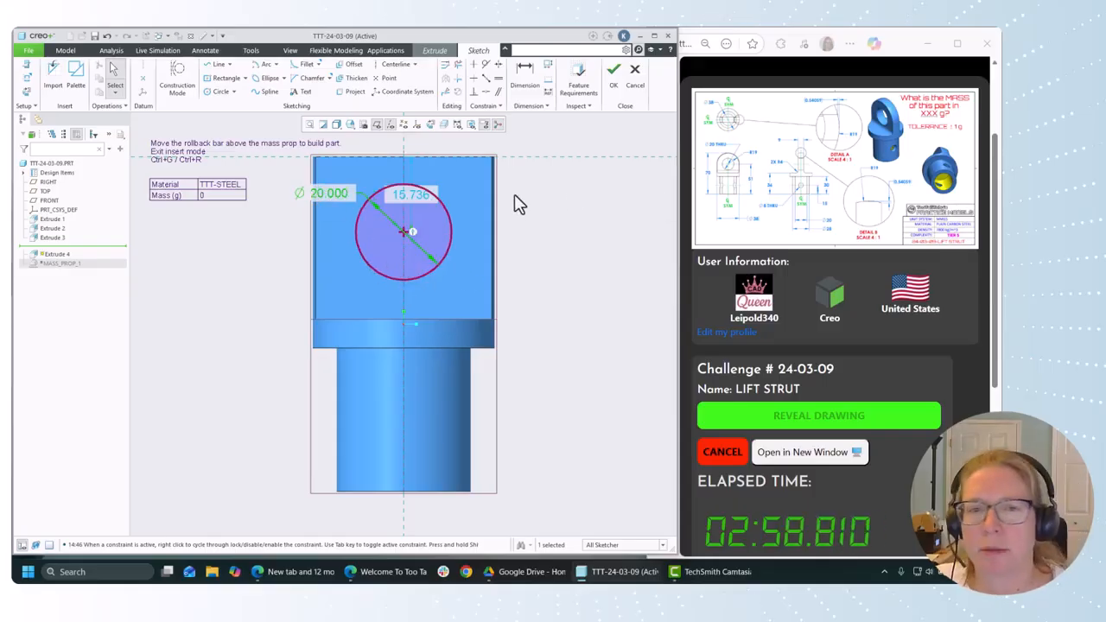
- Dimension the circle's centre 51 mm above the part's bottom edge and finish the sketch
left_click(525, 78)
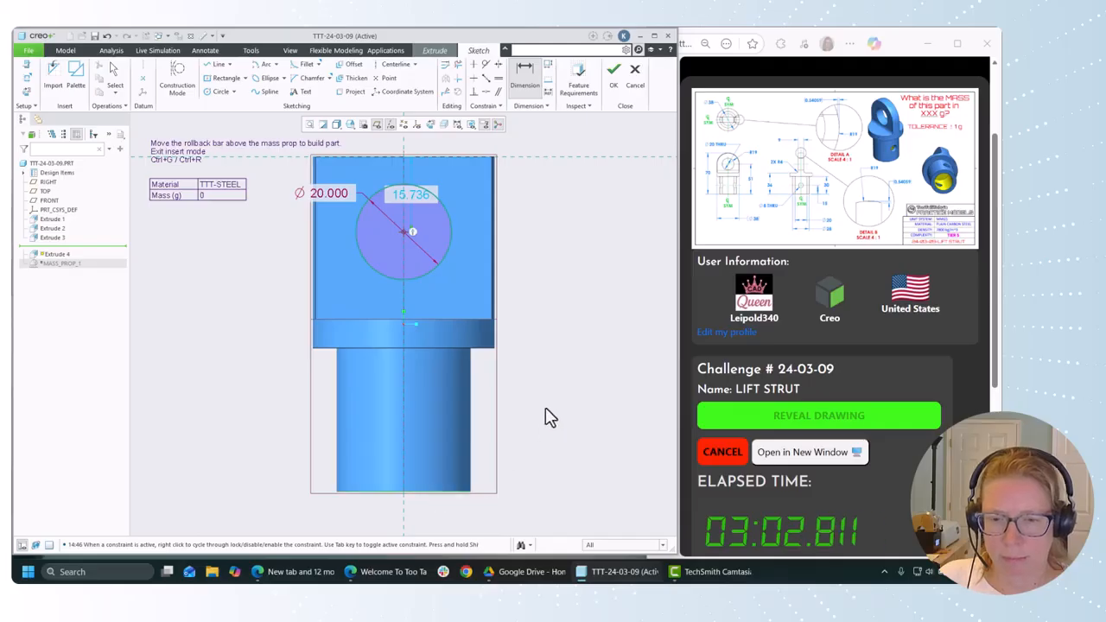
middle_click(569, 347)
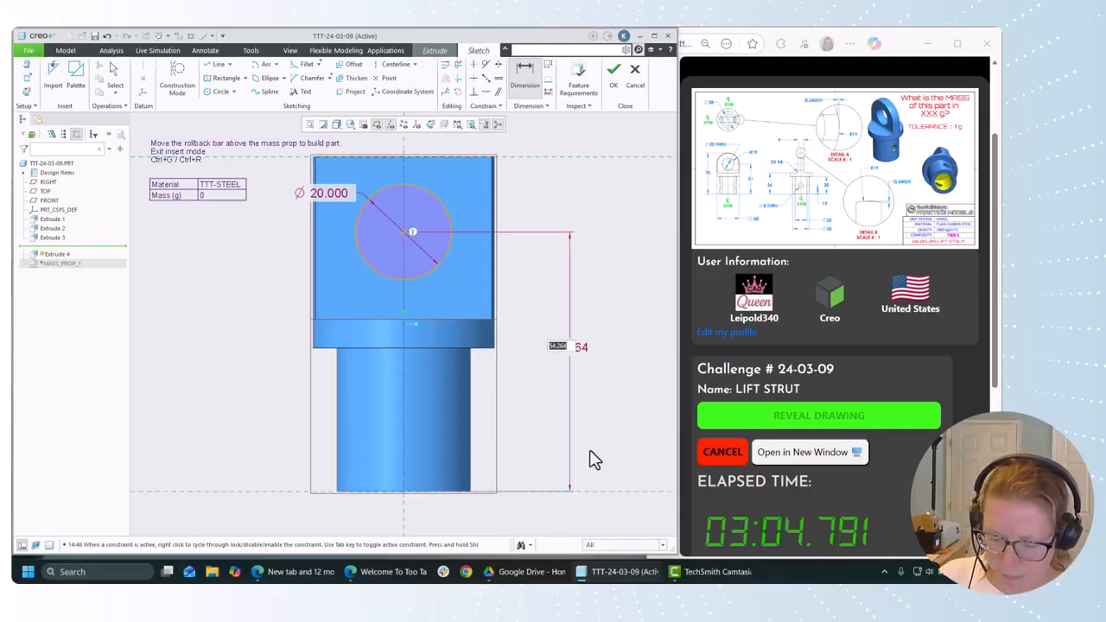
key("Return")
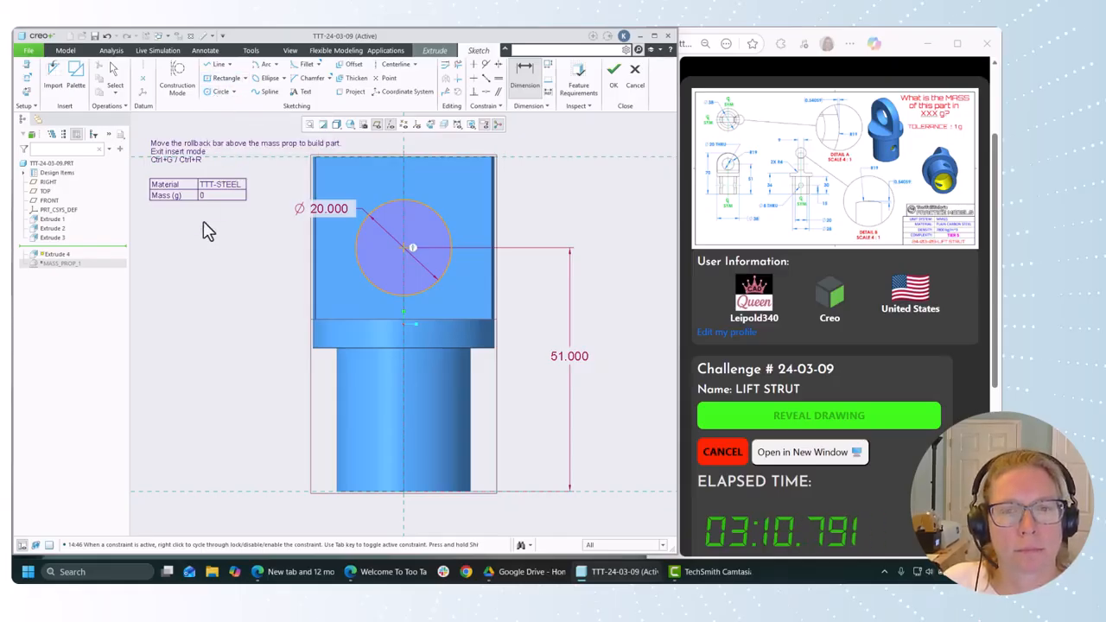
left_click(613, 72)
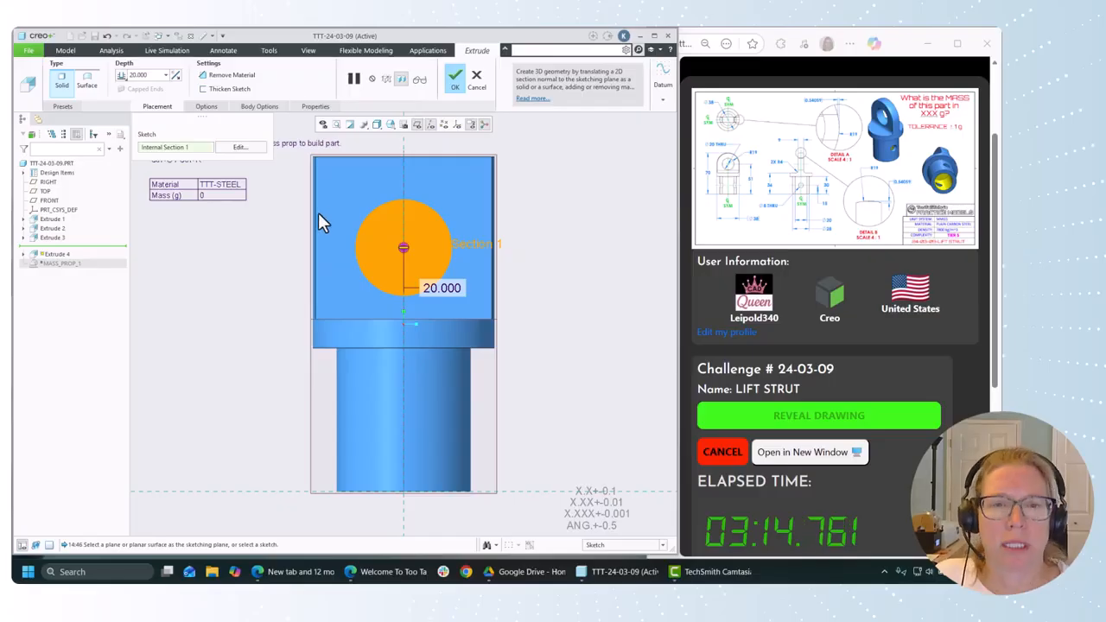
- Turn the circle's extrusion into a cut all the way through the strip and complete the feature
middle_click_drag(318, 214, 384, 296)
left_click(392, 300)
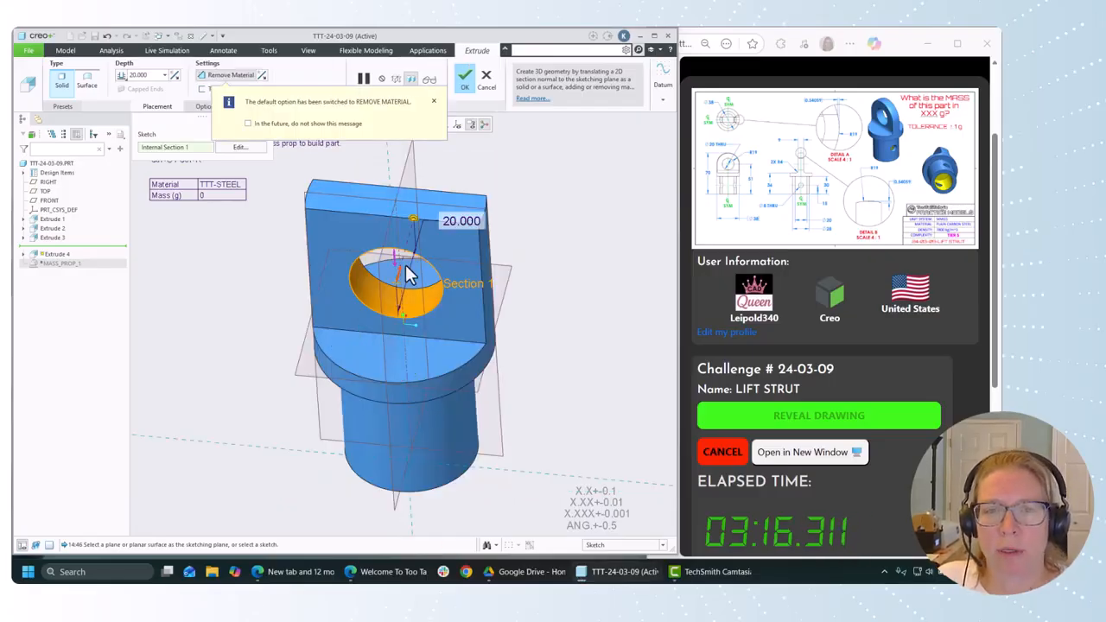
right_click(414, 217)
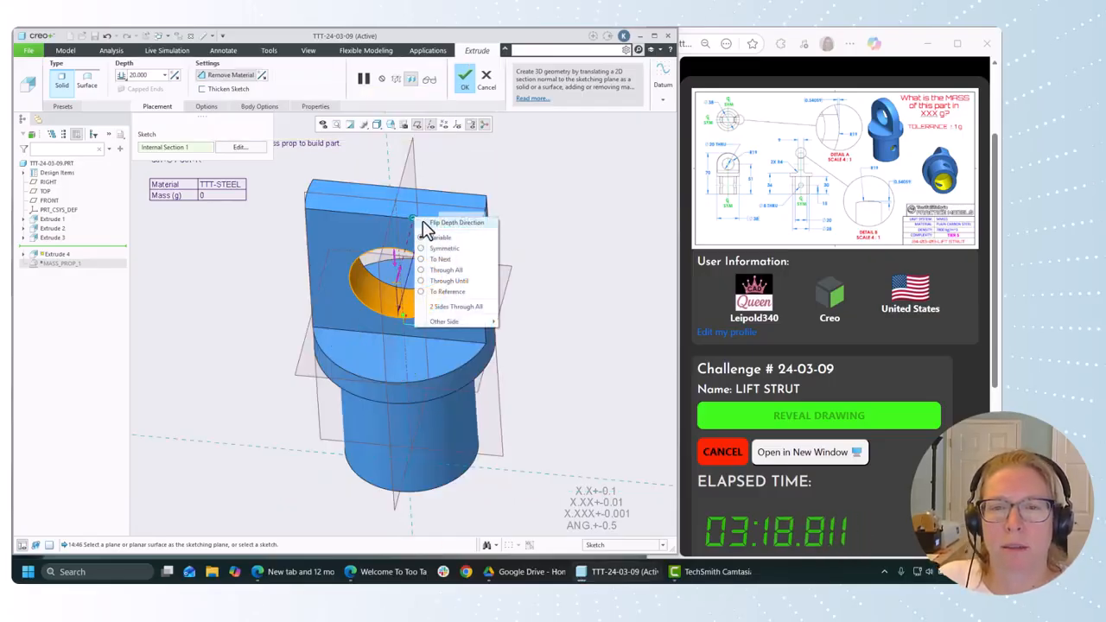
left_click(444, 265)
left_click(464, 81)
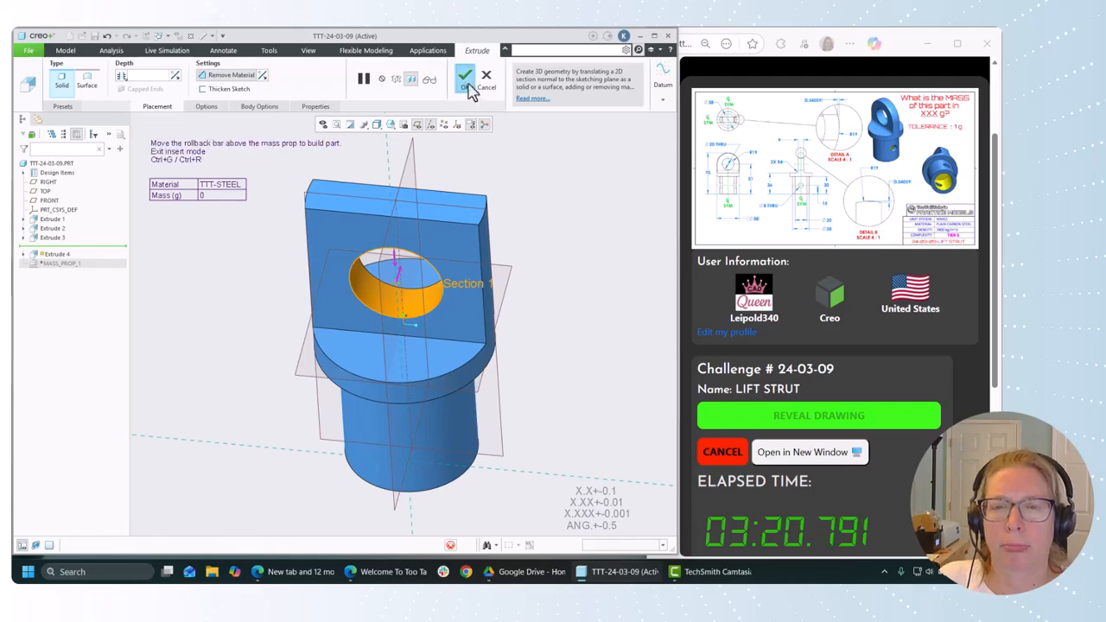
- Start a revolve sketched on the FRONT plane and add a horizontal axis centerline through the centre of the 20 mm hole
mouse_move(569, 257)
middle_mouse_down()
mouse_move(585, 242)
mouse_move(545, 249)
mouse_move(556, 256)
mouse_move(504, 254)
middle_mouse_up()
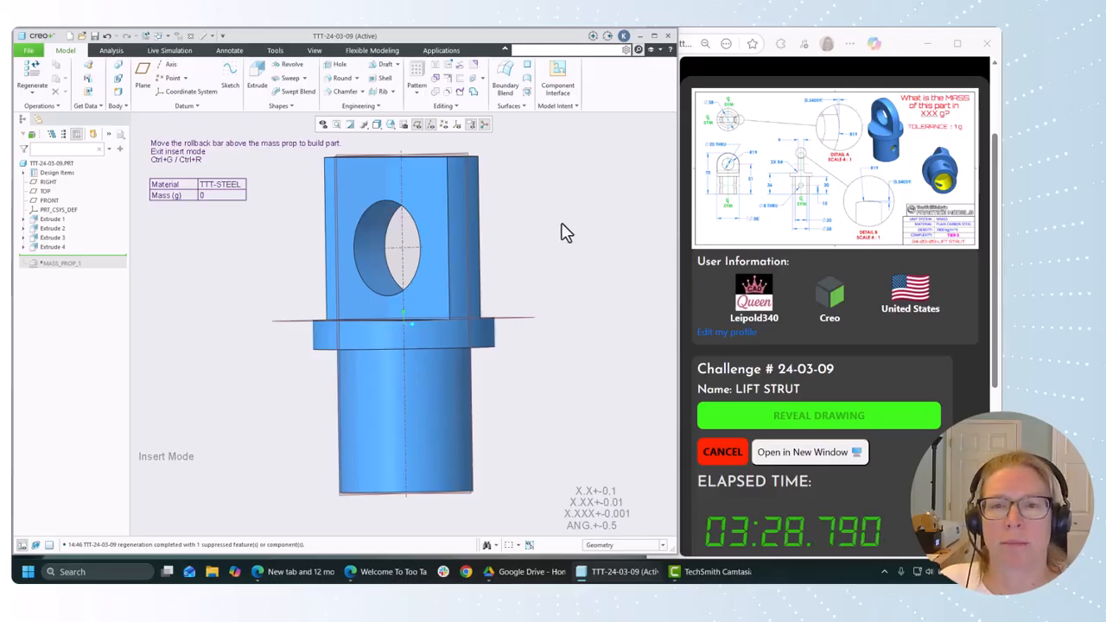
middle_click_drag(566, 231, 477, 273)
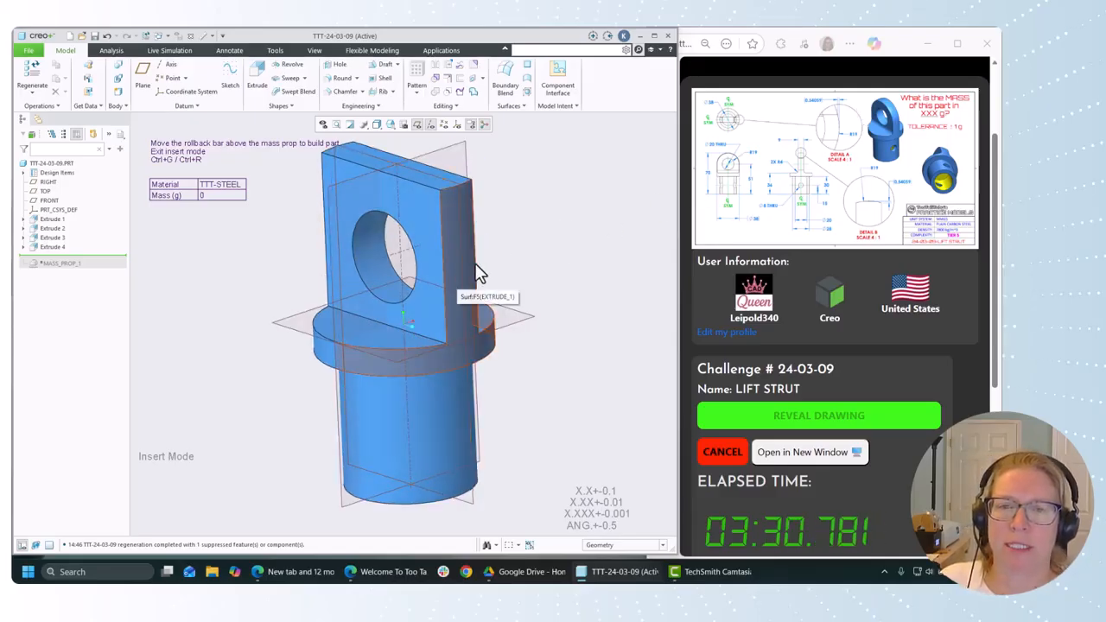
middle_click_drag(555, 237, 369, 216)
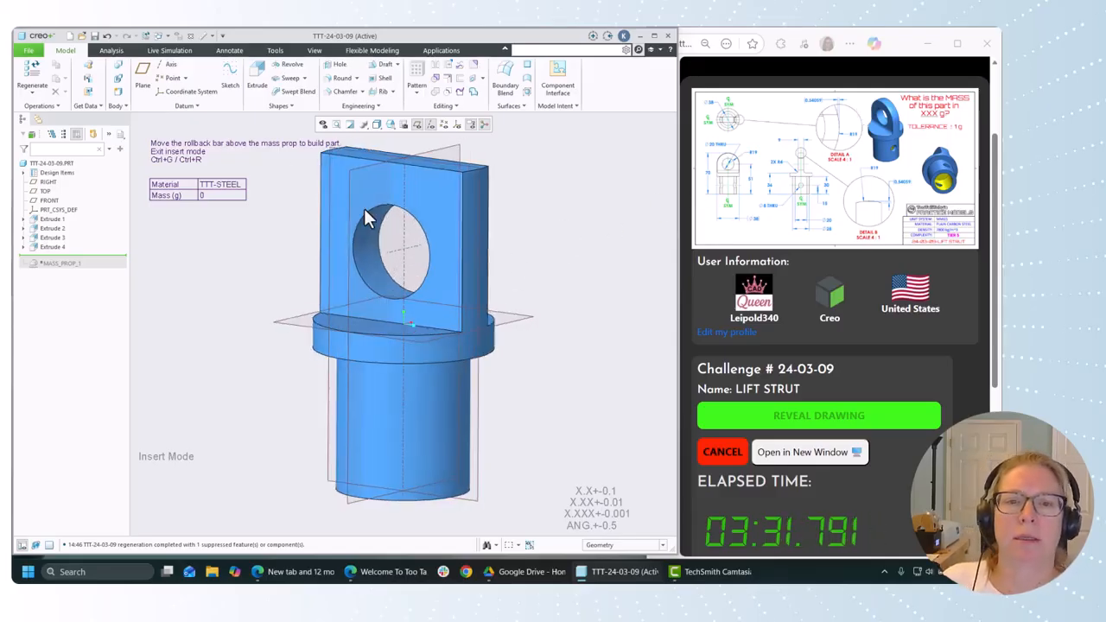
left_click(291, 66)
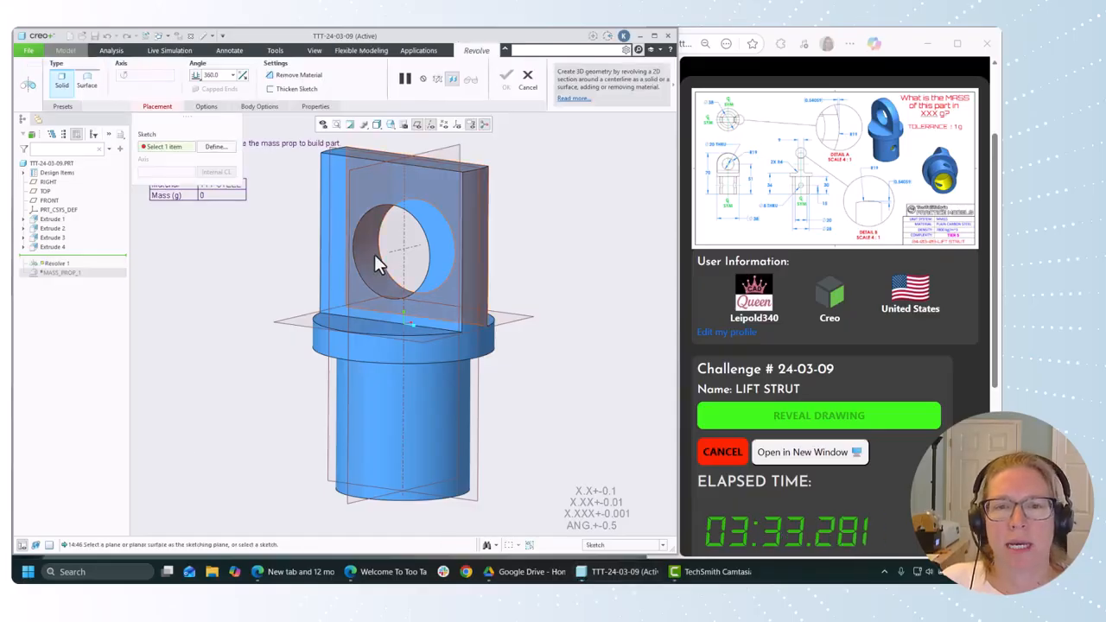
left_click(466, 152)
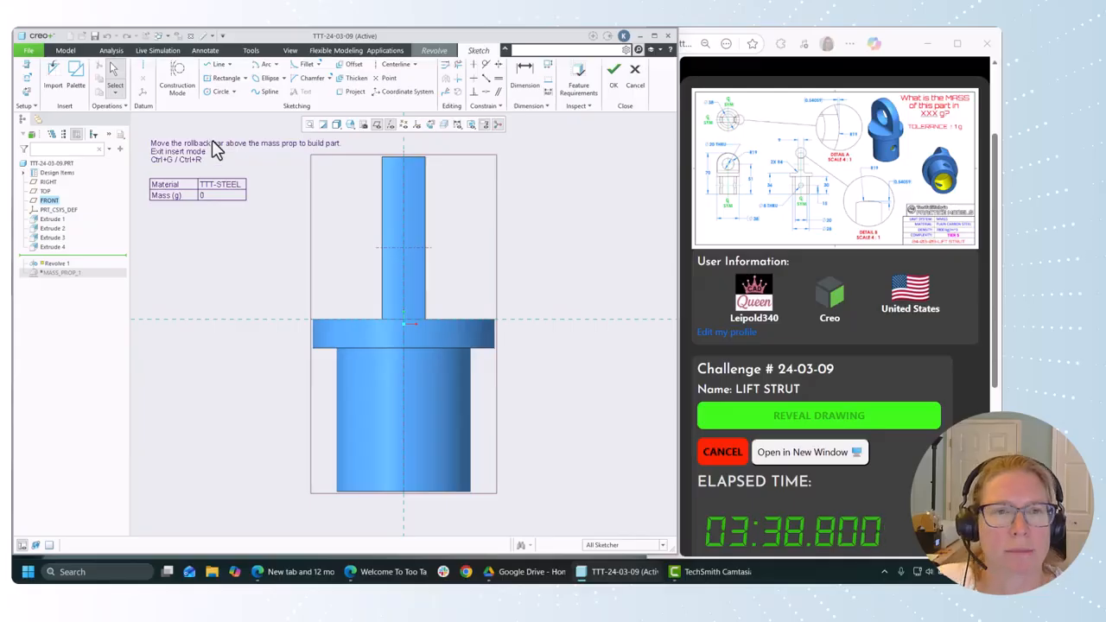
left_click(143, 73)
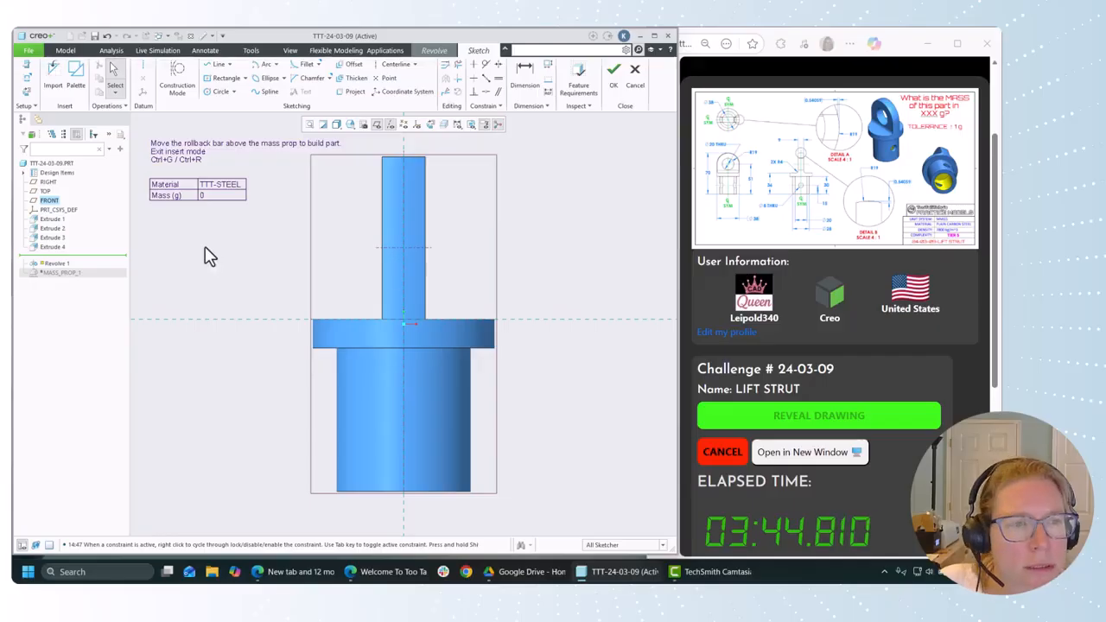
left_click(147, 72)
left_click(147, 68)
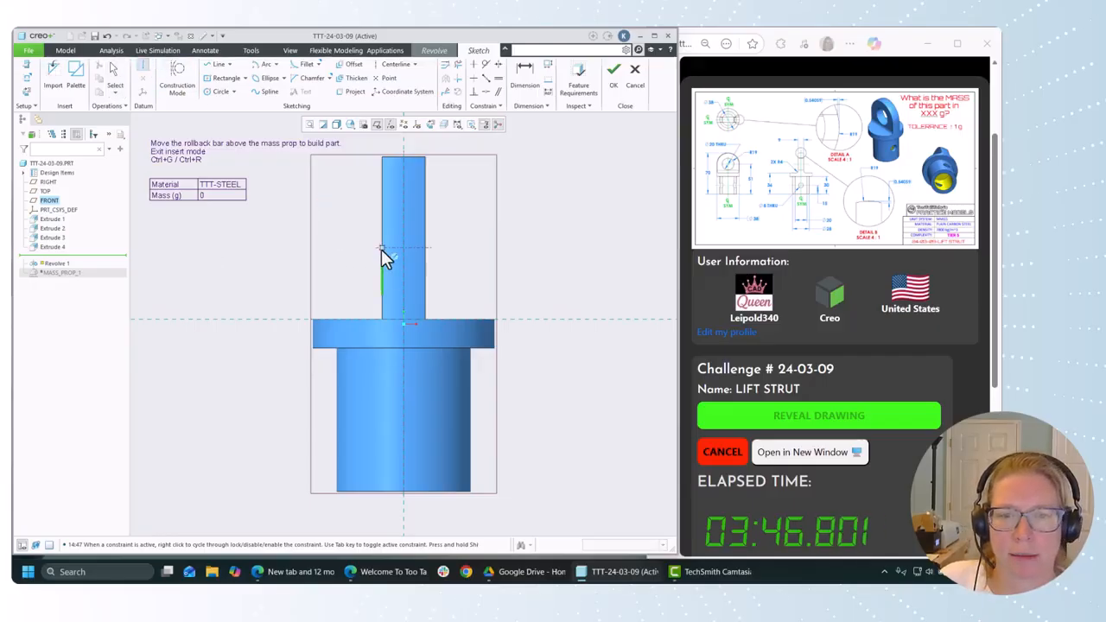
left_click(455, 247)
middle_click(480, 296)
- Draw an arc centred on the hole's axis, spanning the strip's two side edges near its upper end
scroll(481, 296, "up", 2)
scroll(436, 207, "down", 1)
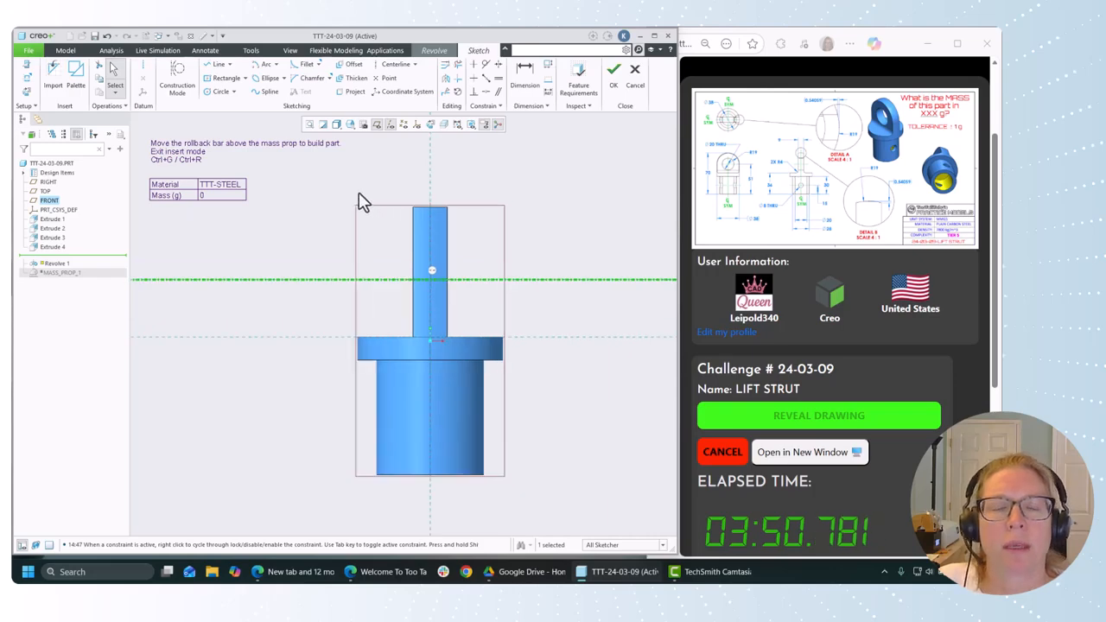
left_click(266, 65)
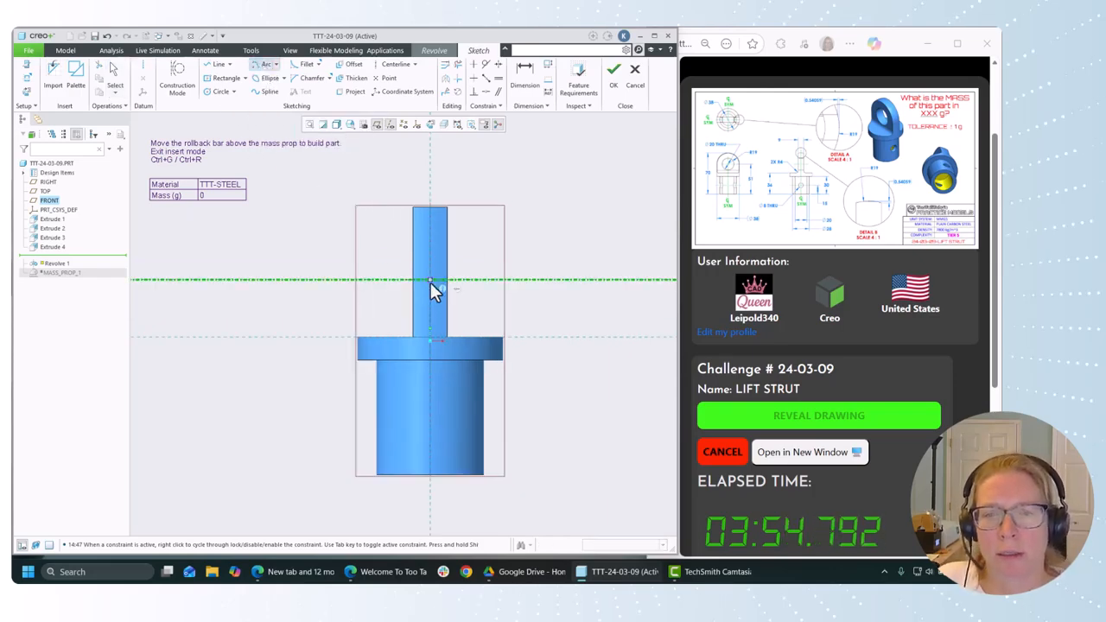
left_click(430, 280)
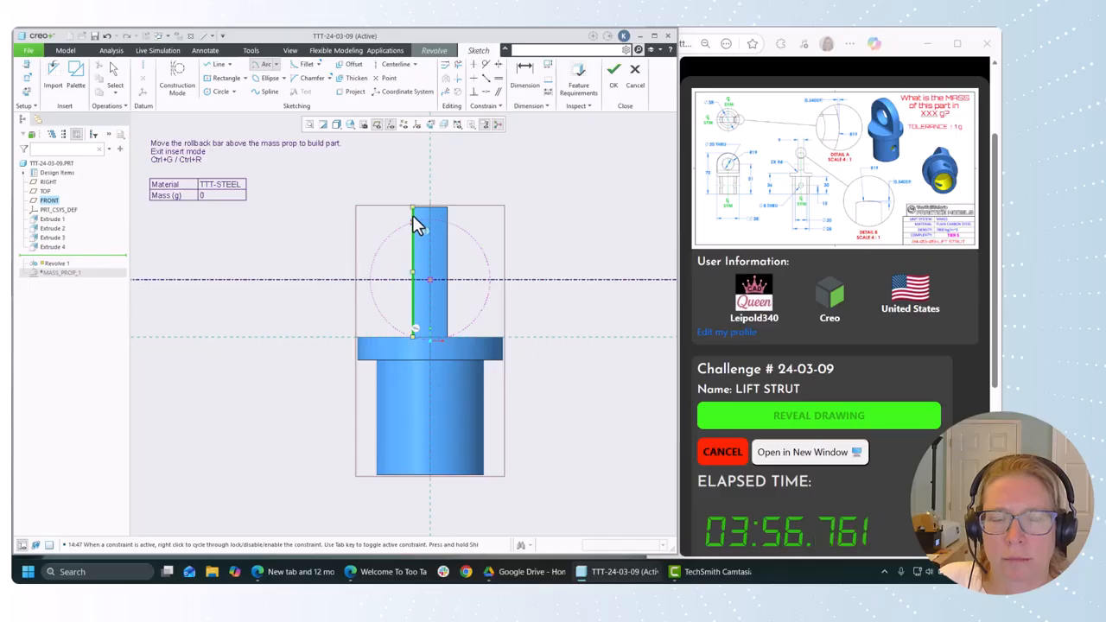
left_click(412, 215)
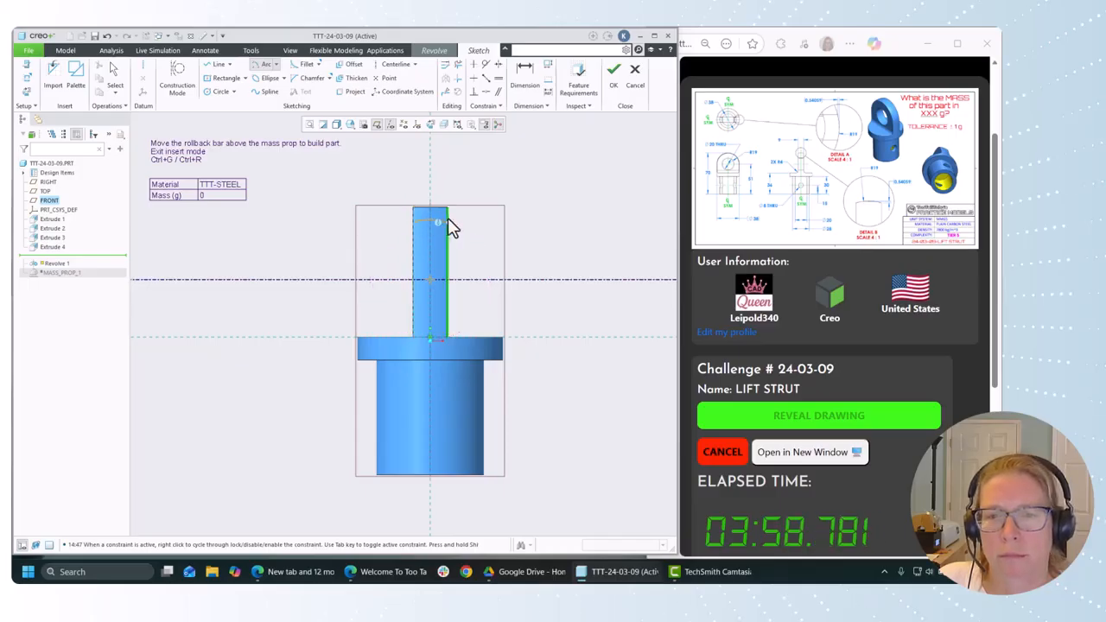
left_click(447, 217)
middle_click(523, 231)
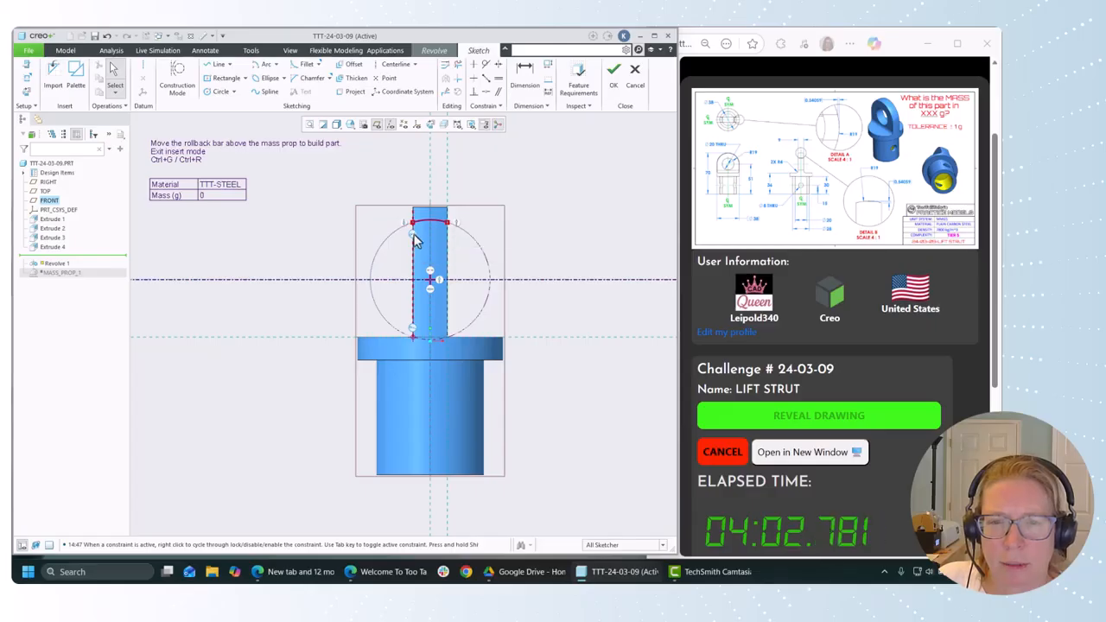
left_click(457, 247)
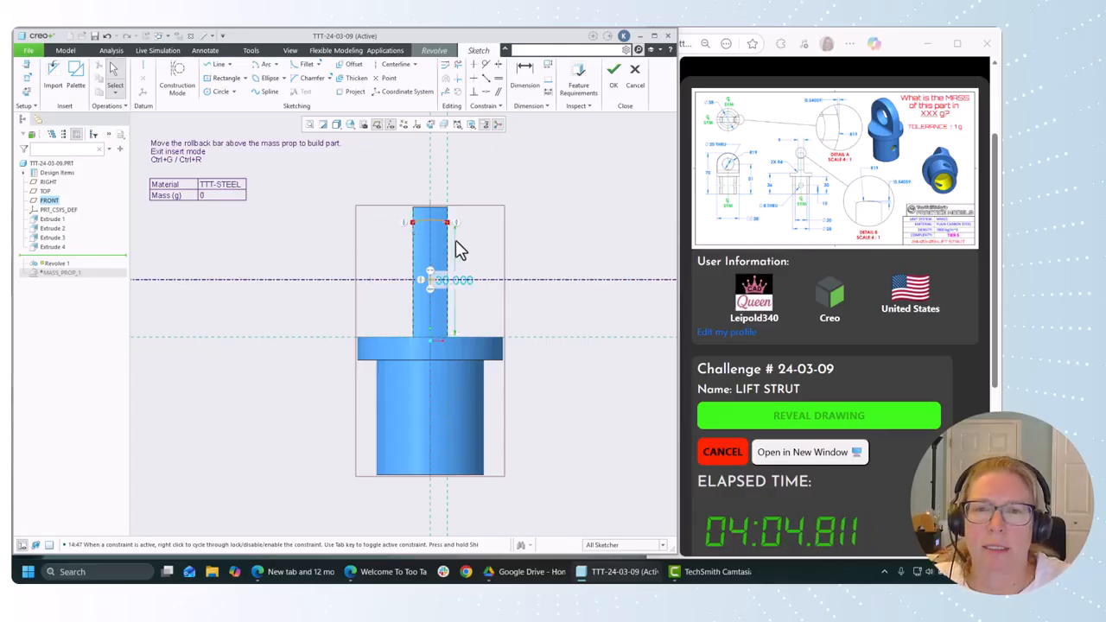
- Dimension the arc's radius as 19 mm and finish the revolve sketch
scroll(466, 237, "up", 2)
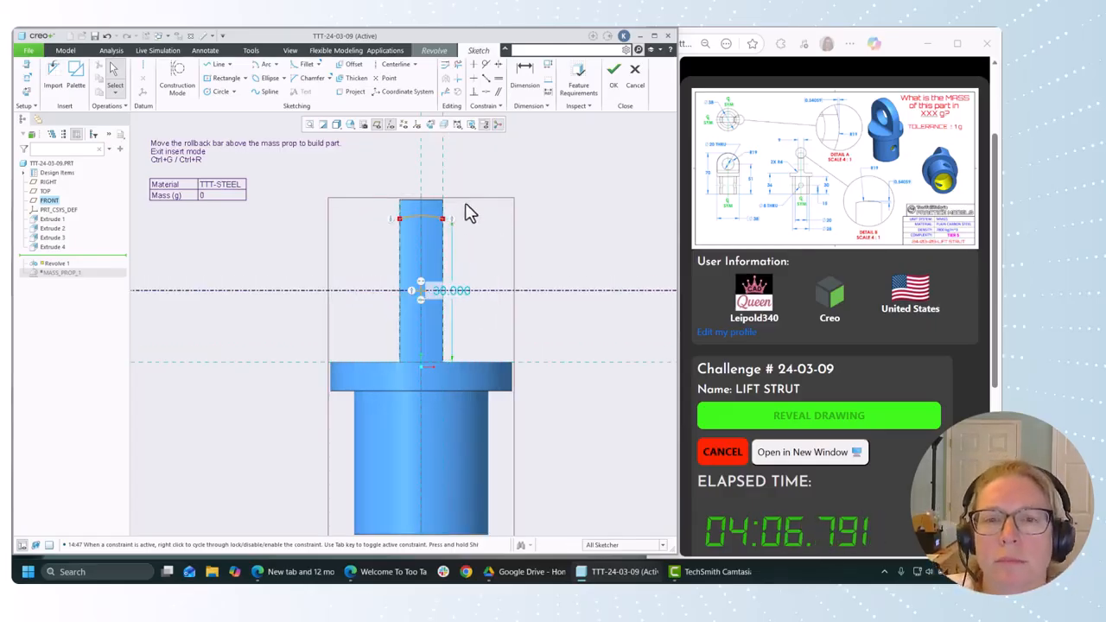
left_click(525, 80)
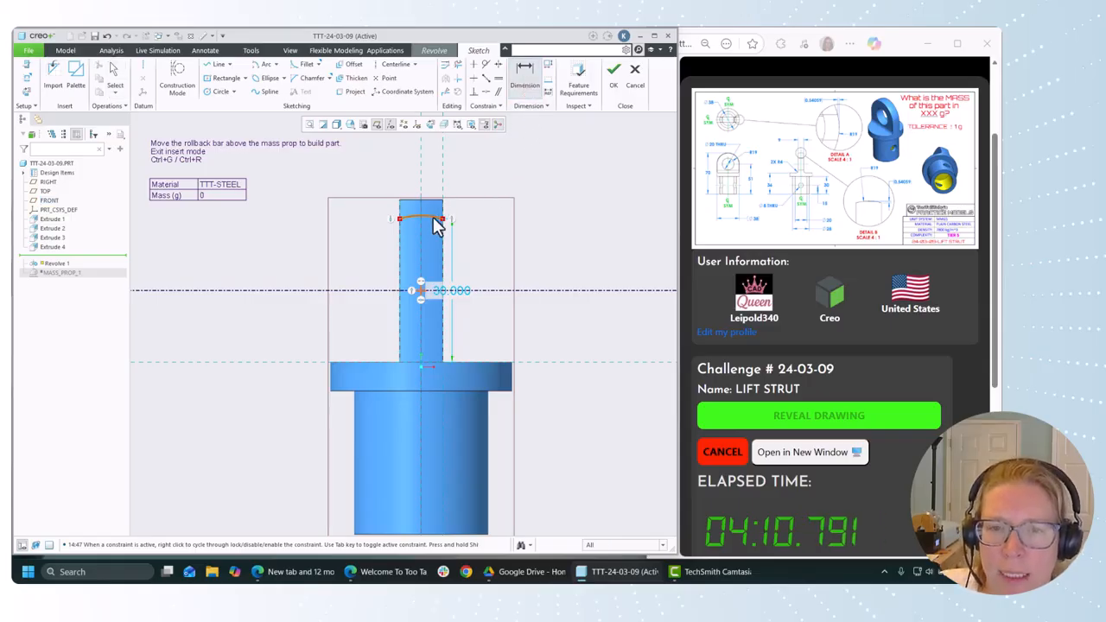
left_click(433, 217)
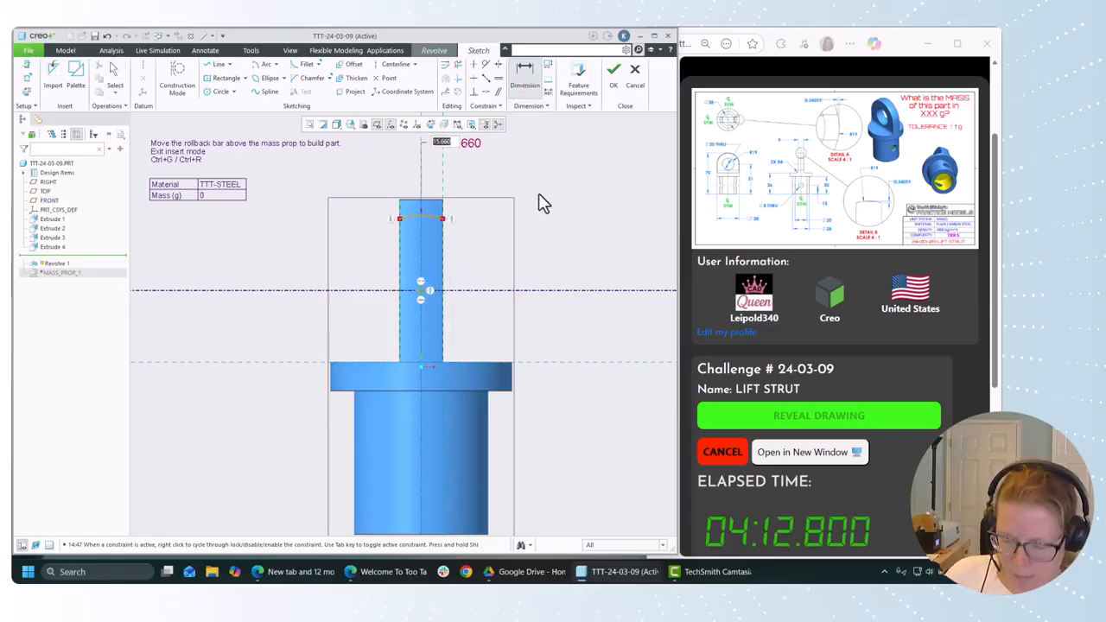
type("19")
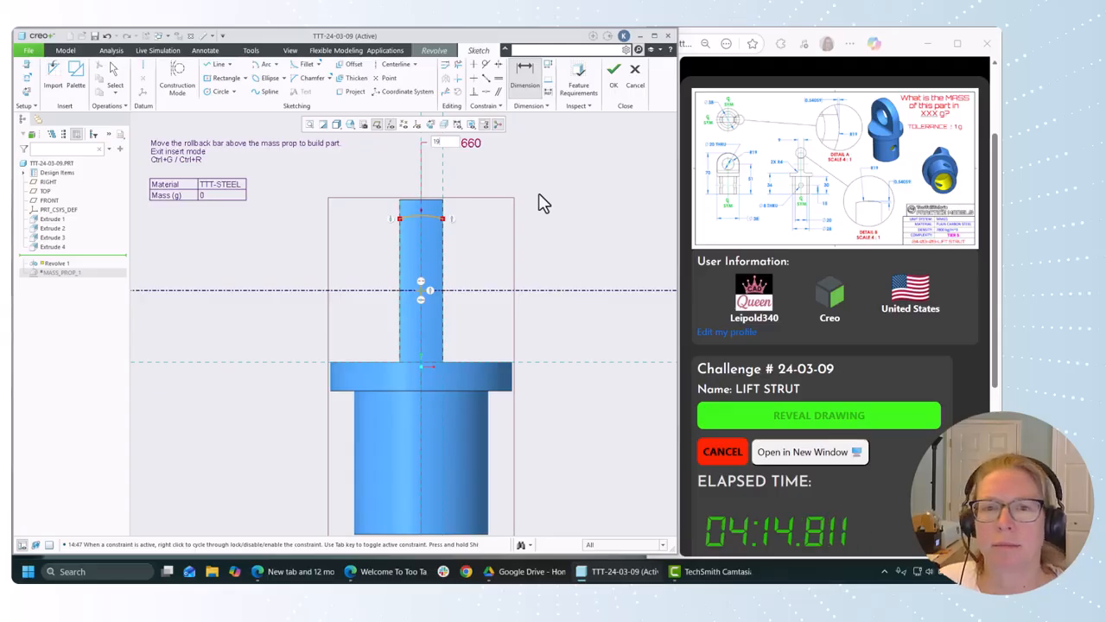
key("Return")
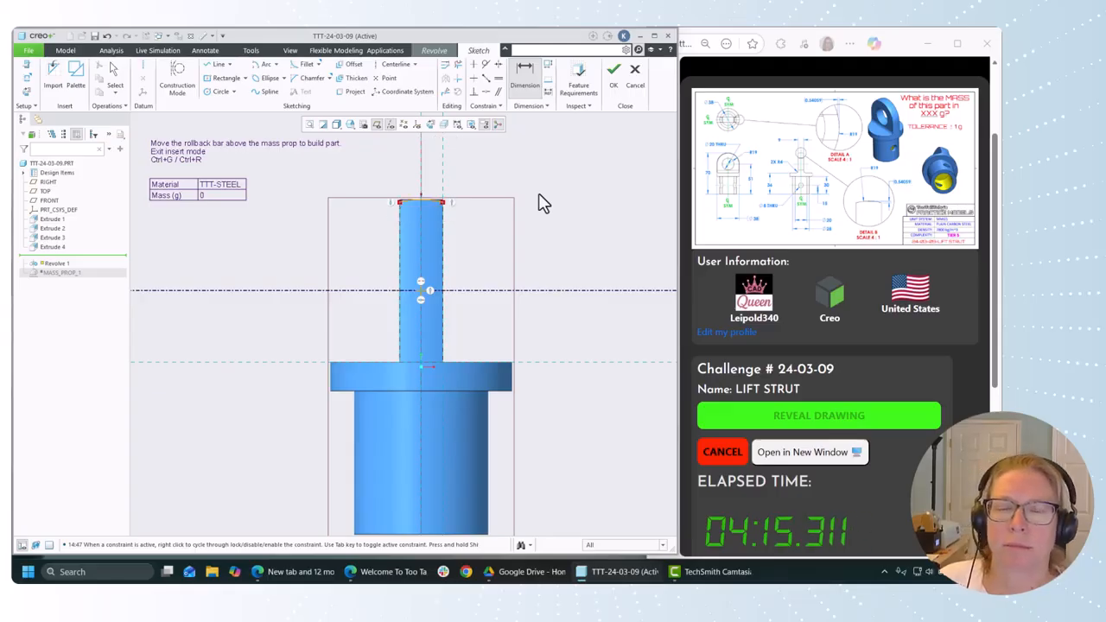
left_click(613, 75)
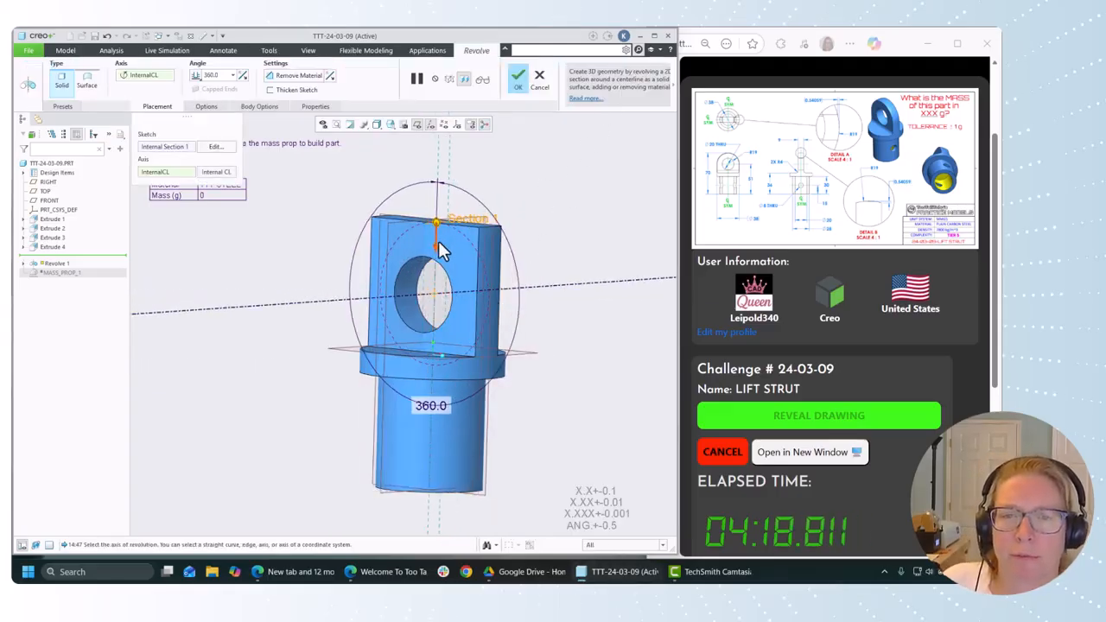
- Turn the revolve into a material-removing cut with a symmetric 180° angle about the sketch plane
left_click(298, 76)
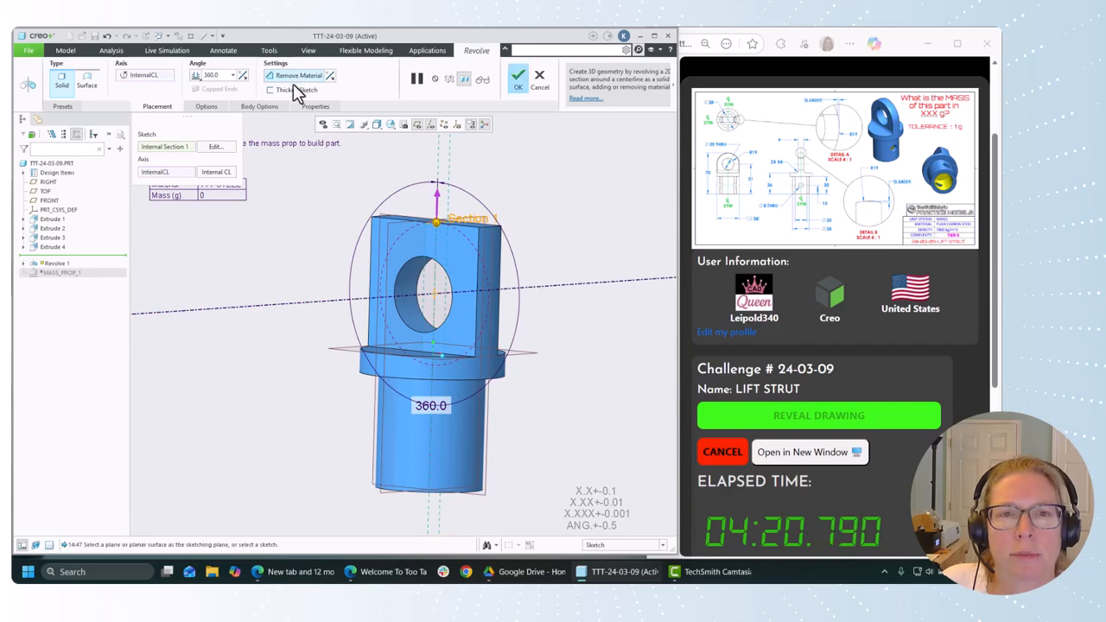
middle_click_drag(287, 246, 313, 243)
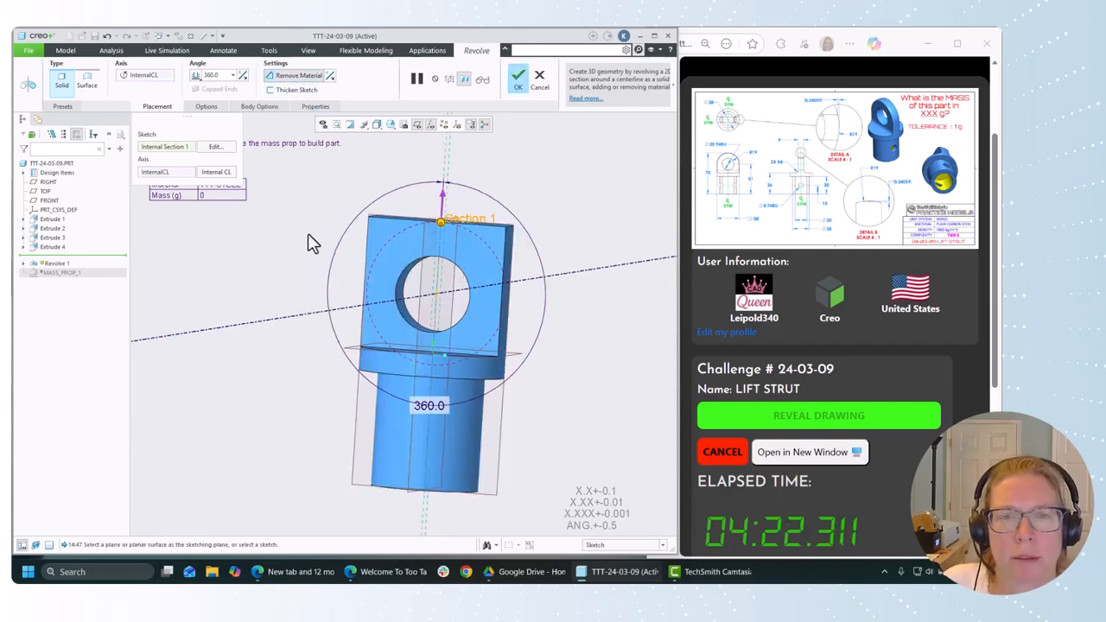
left_click(197, 77)
left_click(210, 98)
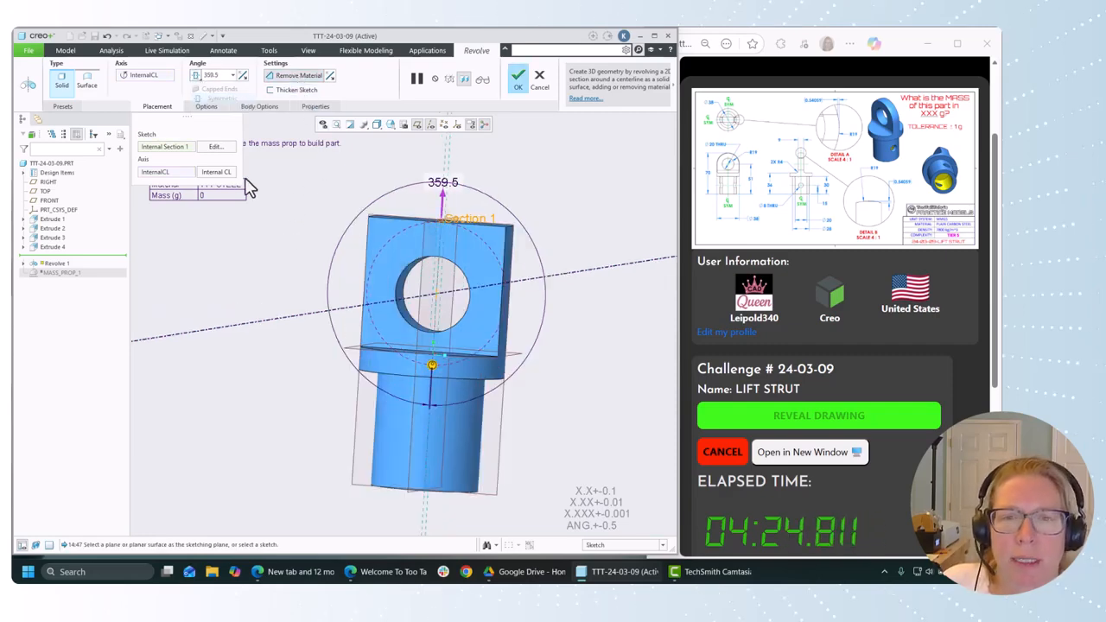
left_click(233, 76)
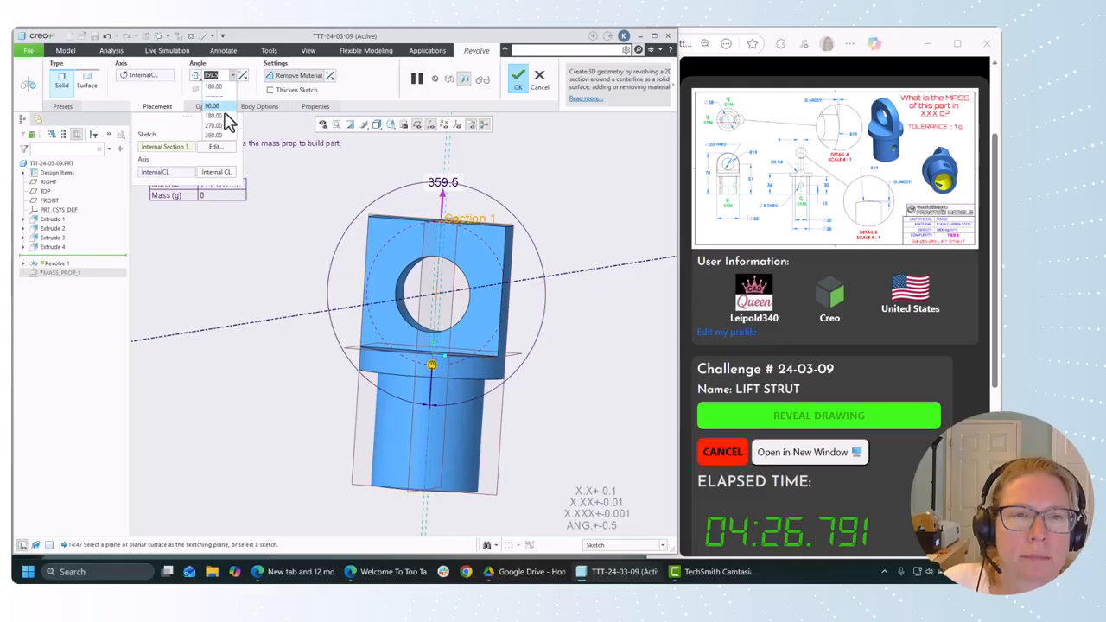
left_click(219, 116)
mouse_move(285, 262)
middle_mouse_down()
mouse_move(415, 255)
mouse_move(302, 264)
mouse_move(291, 254)
middle_mouse_up()
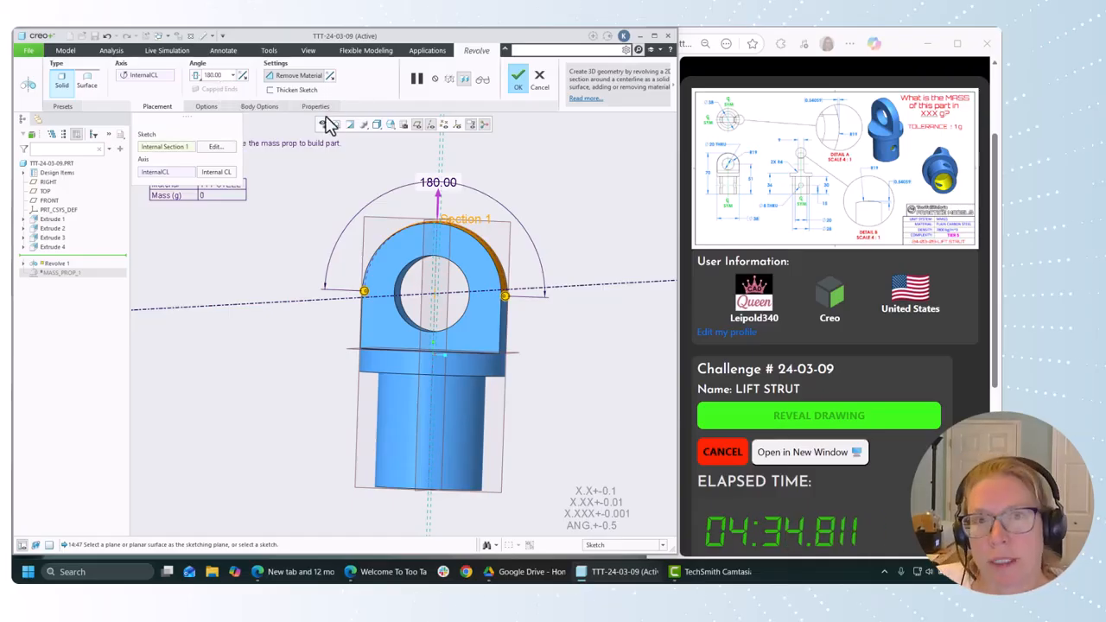
- Try the 180° revolve cut on only one side of the sketch plane and flip its direction
left_click(231, 75)
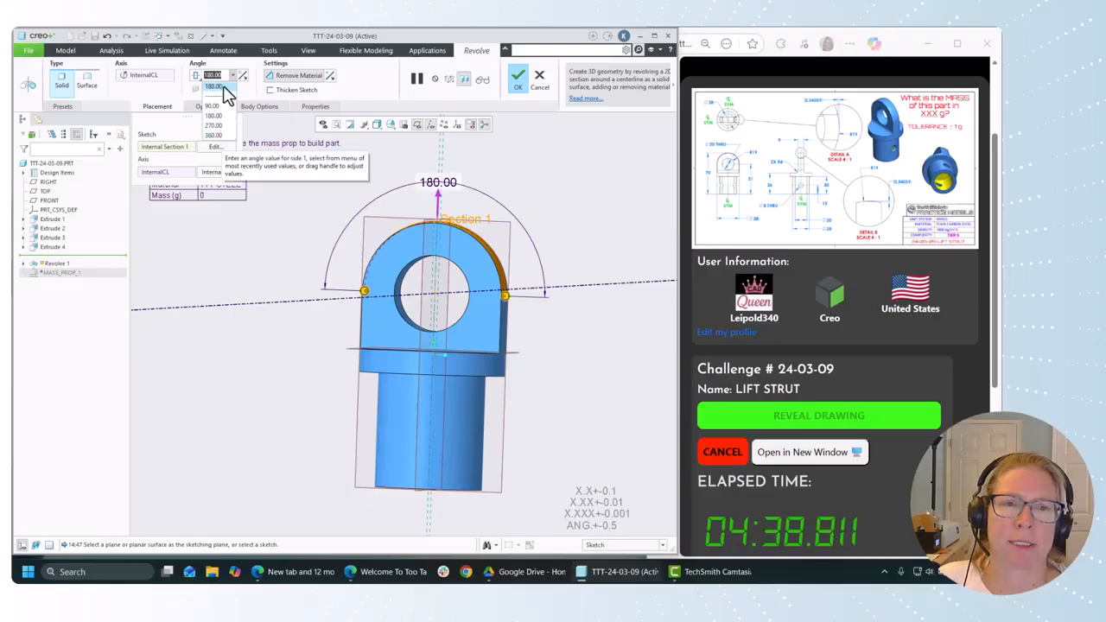
left_click(196, 76)
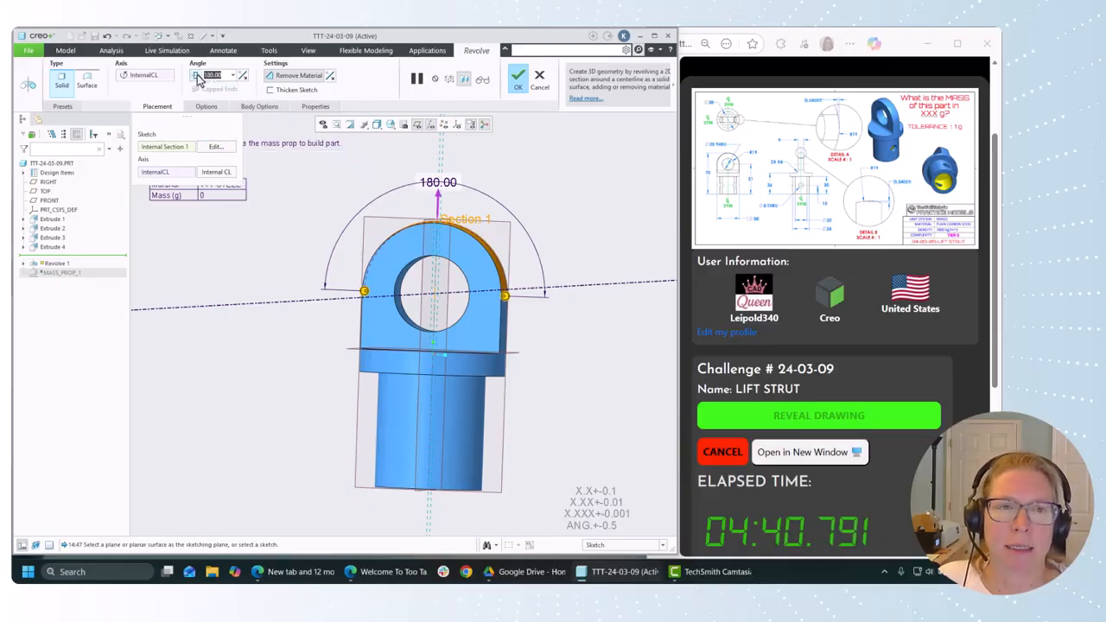
left_click(196, 76)
left_click(200, 98)
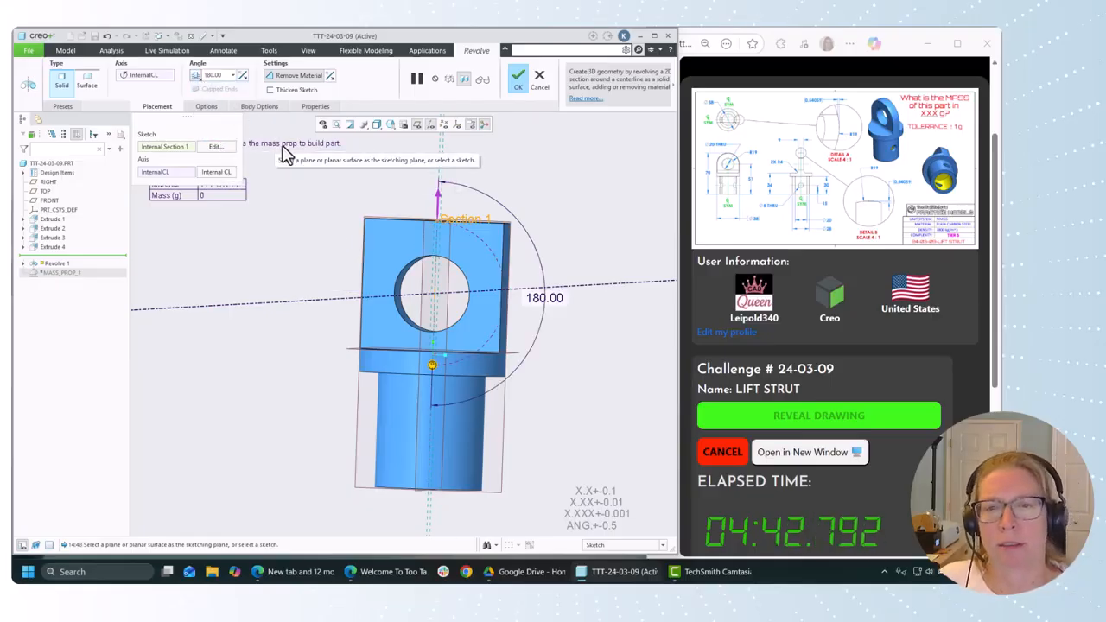
left_click(243, 76)
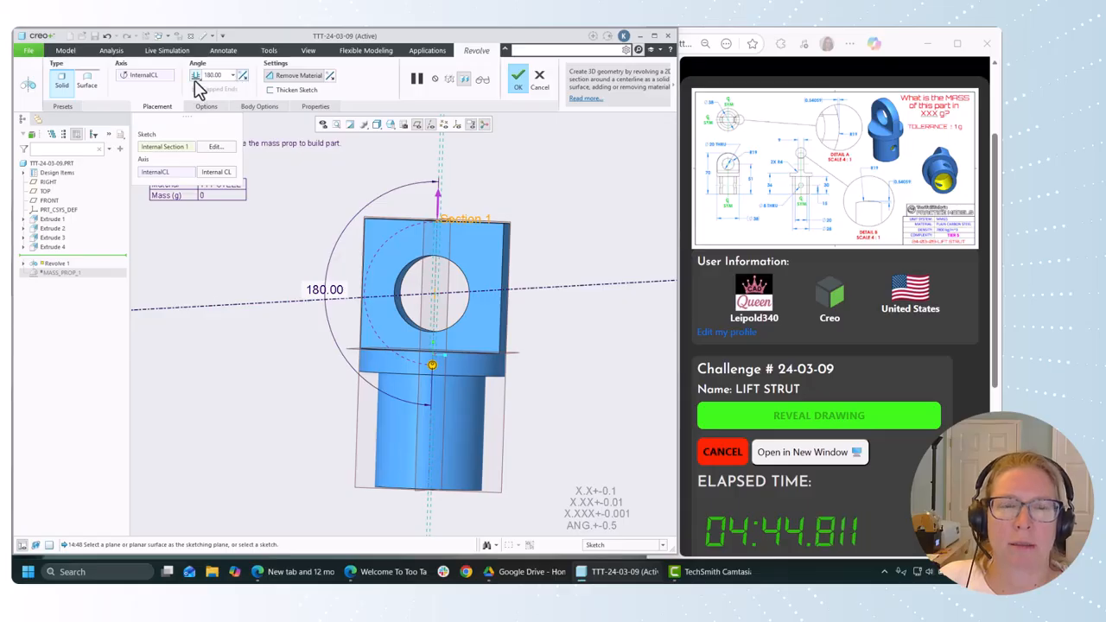
- Set the 180° revolve cut back to symmetric about the sketch plane and complete the feature
left_click(196, 76)
left_click(204, 97)
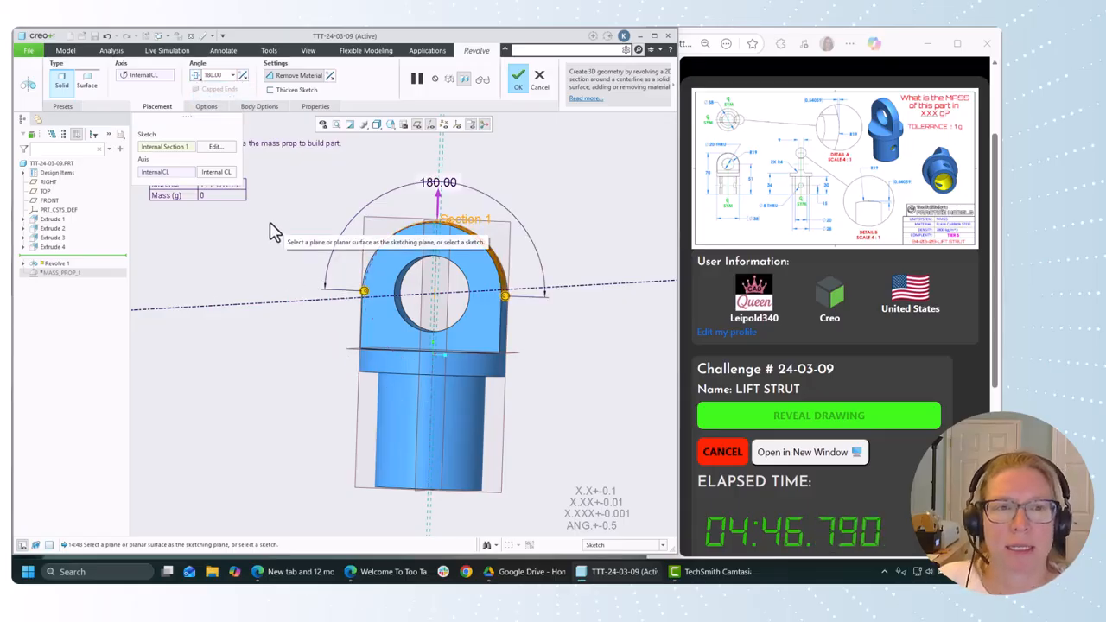
left_click(517, 80)
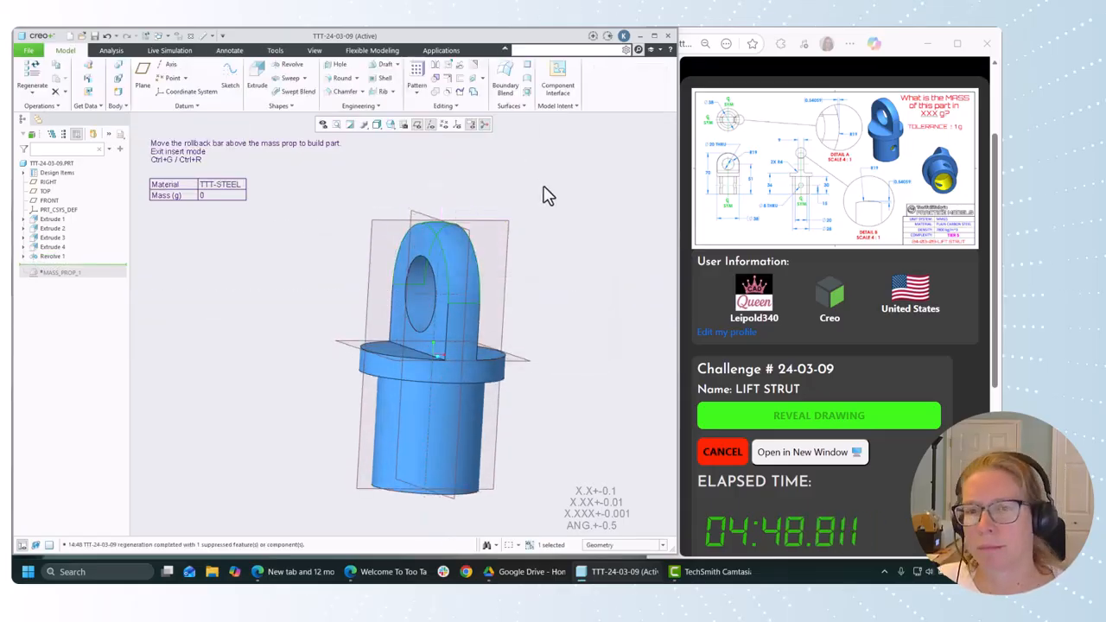
- Hide the datum display and round the two edges where the upright strip meets the flange with a 4 mm radius
left_click(429, 127)
middle_click_drag(592, 222, 510, 366)
left_click(436, 368)
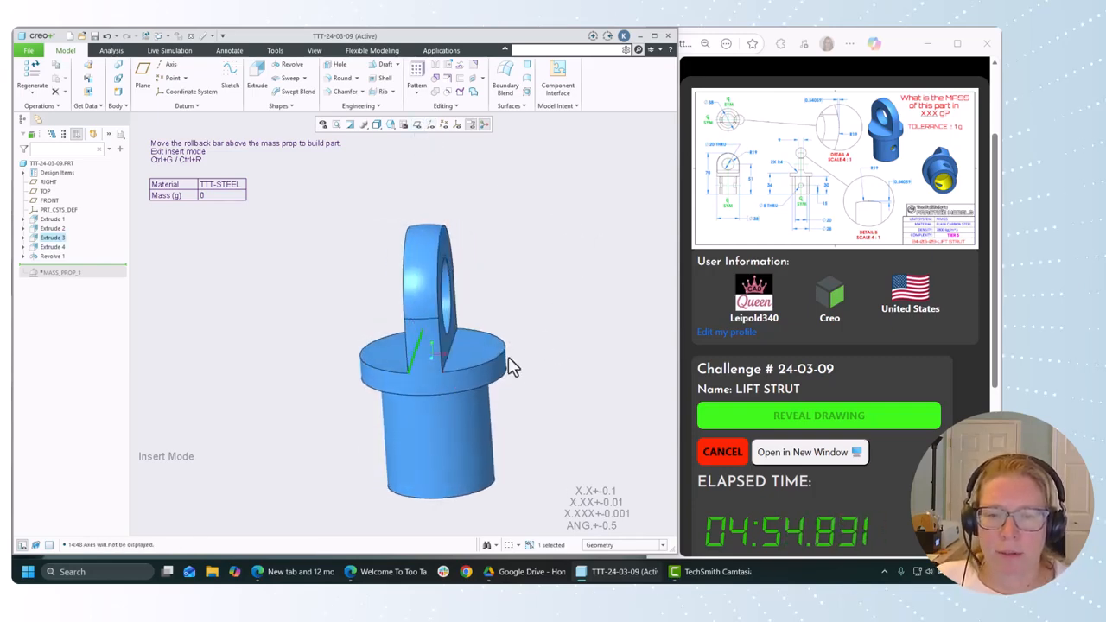
left_click(450, 349, "ctrl")
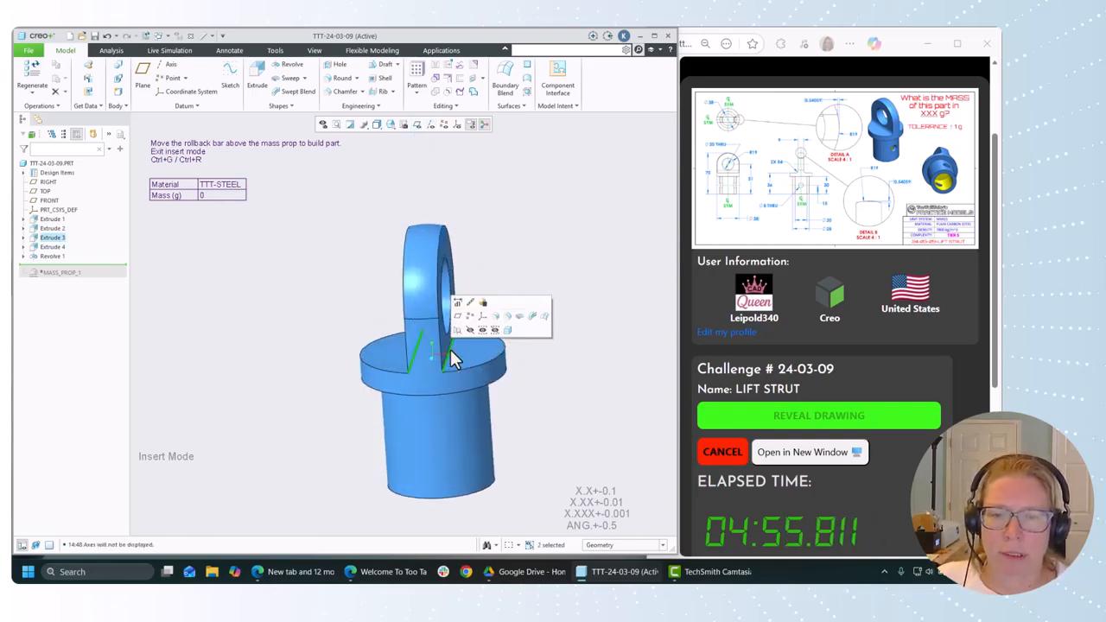
left_click(497, 320)
double_click(169, 341)
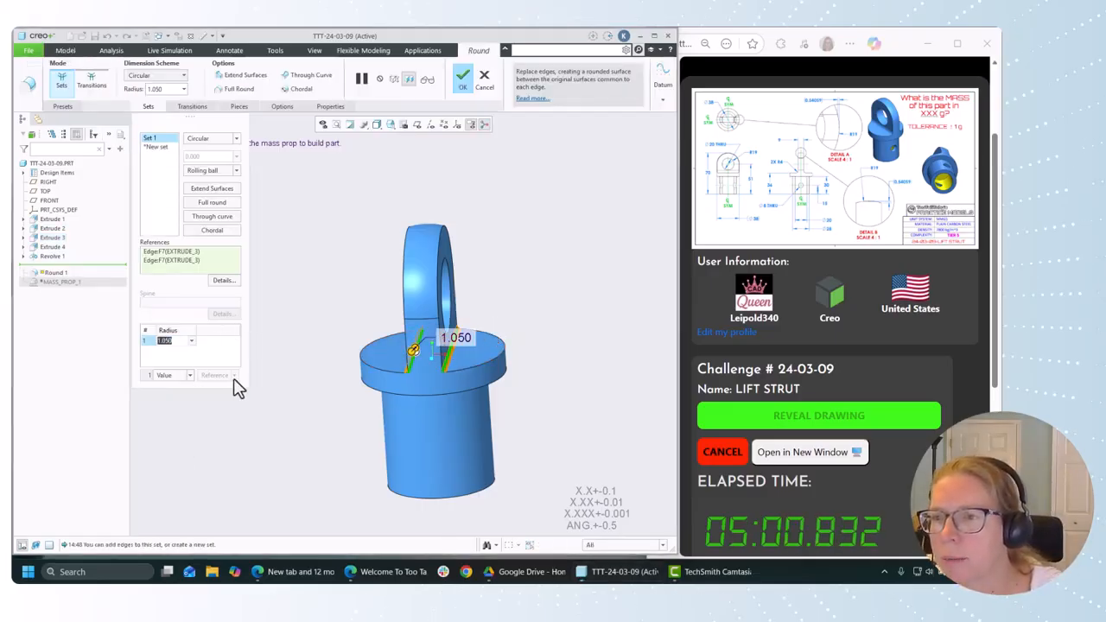
type("4")
key("Return")
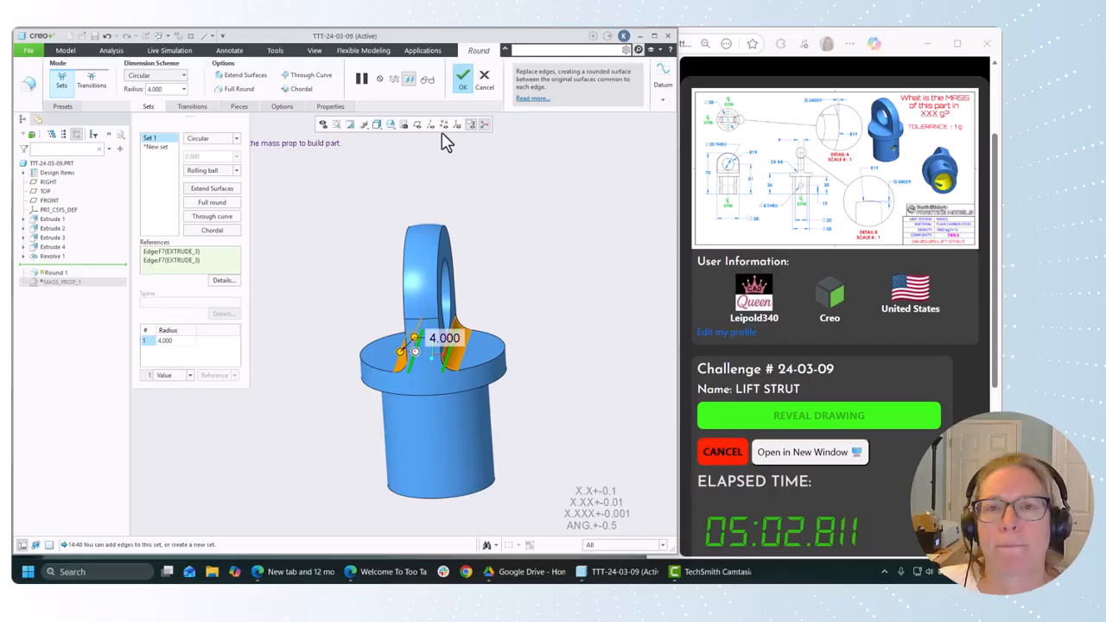
left_click(462, 79)
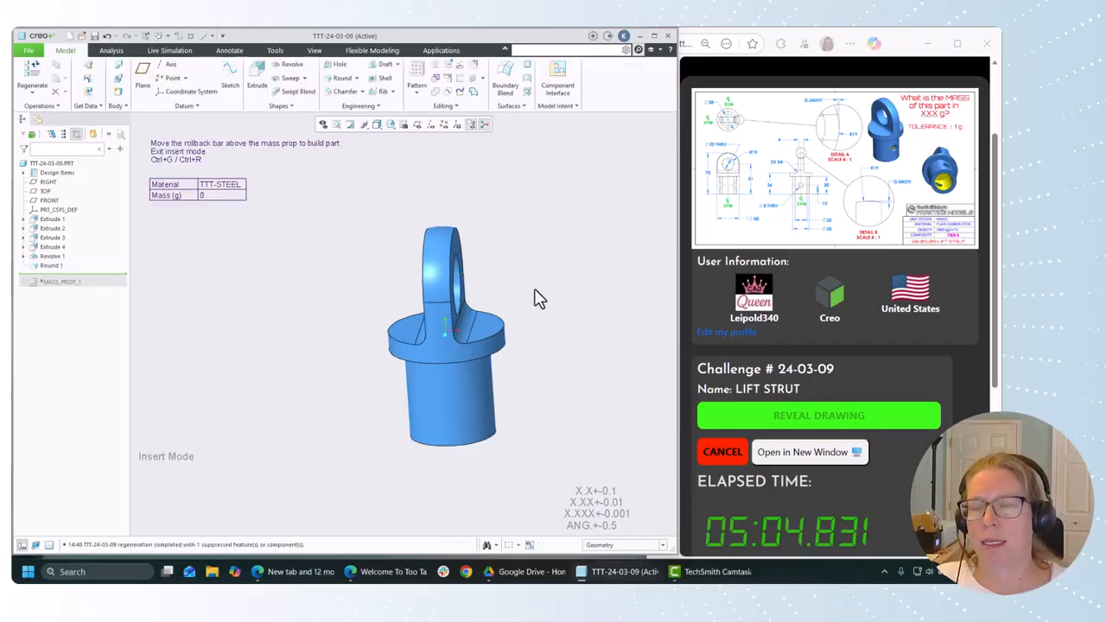
middle_click_drag(534, 290, 545, 271)
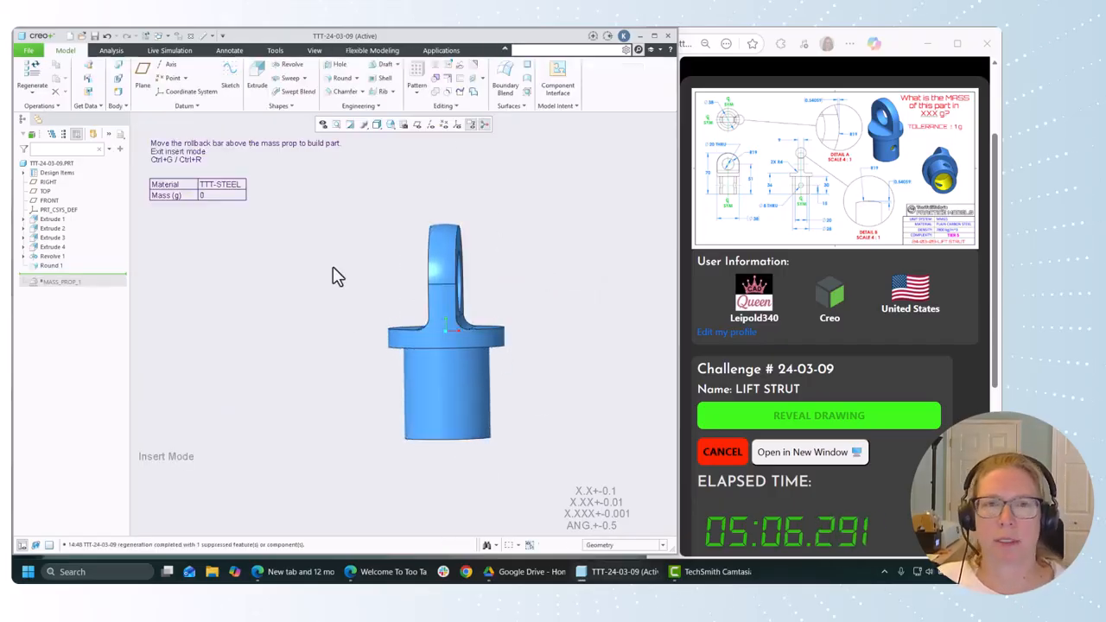
left_click(346, 80)
left_click(451, 399)
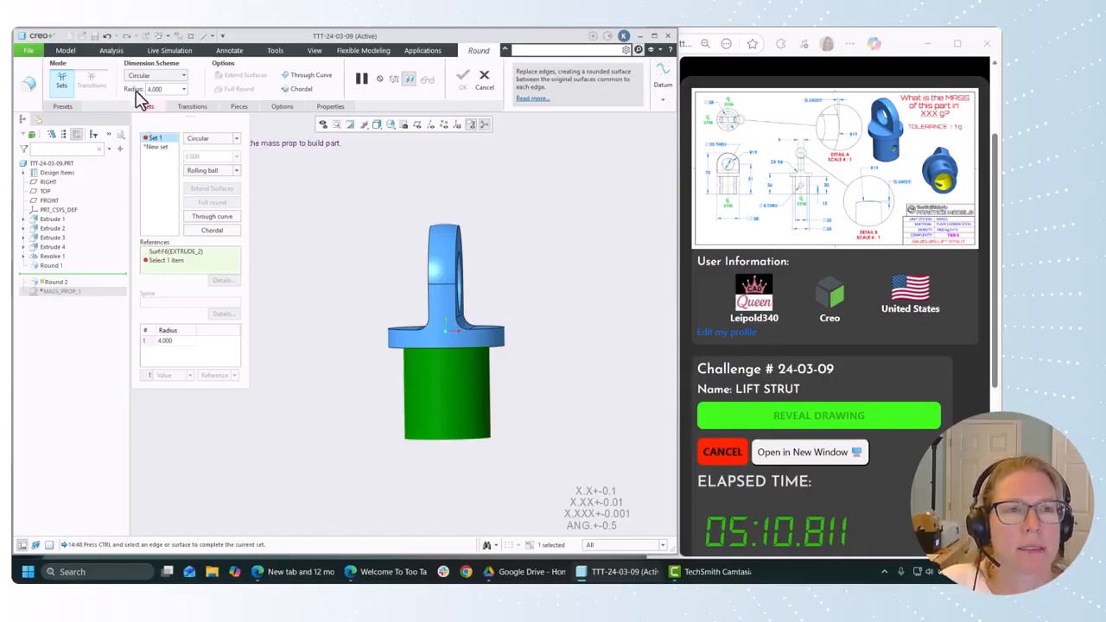
left_click(482, 80)
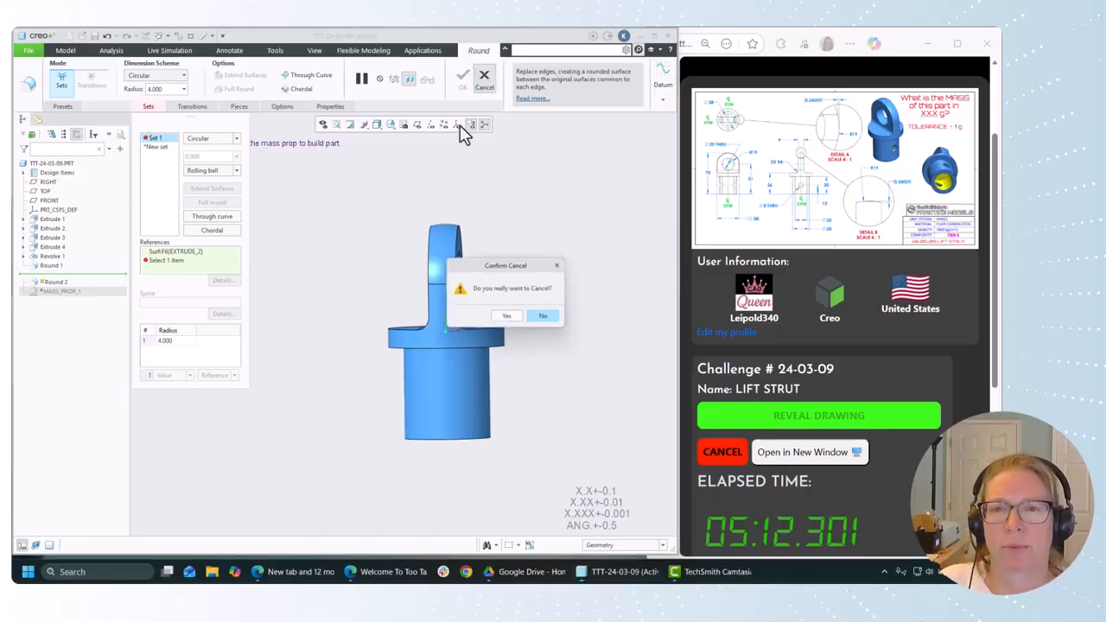
left_click(508, 317)
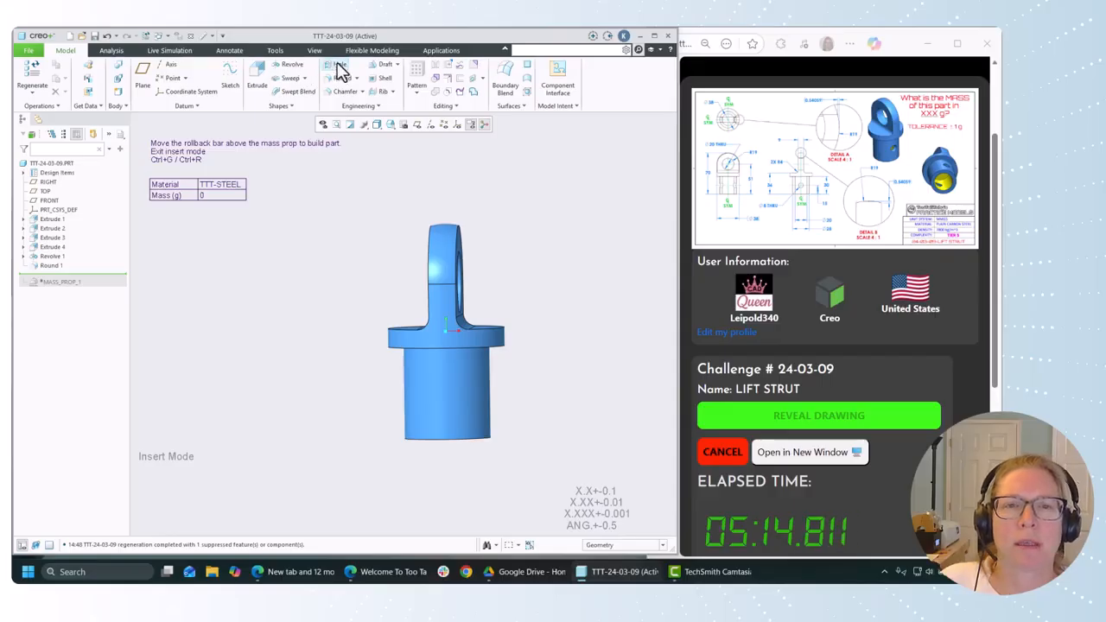
- Place an 8 mm diameter radial hole on the lower cylinder's outer surface with its depth set to through all
left_click(450, 401)
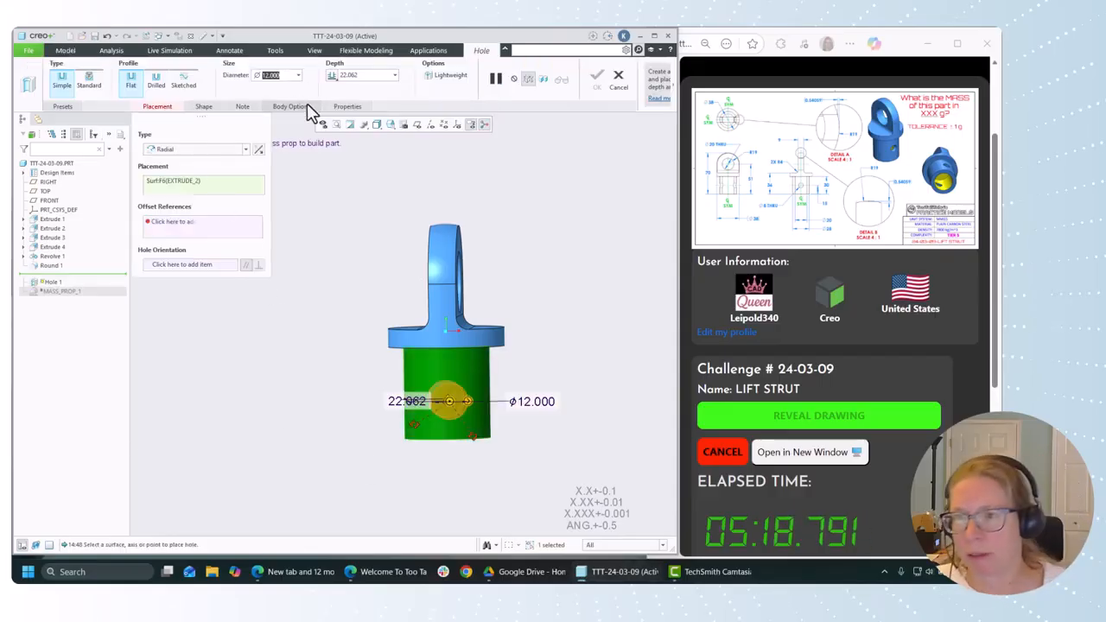
type("8")
key("Return")
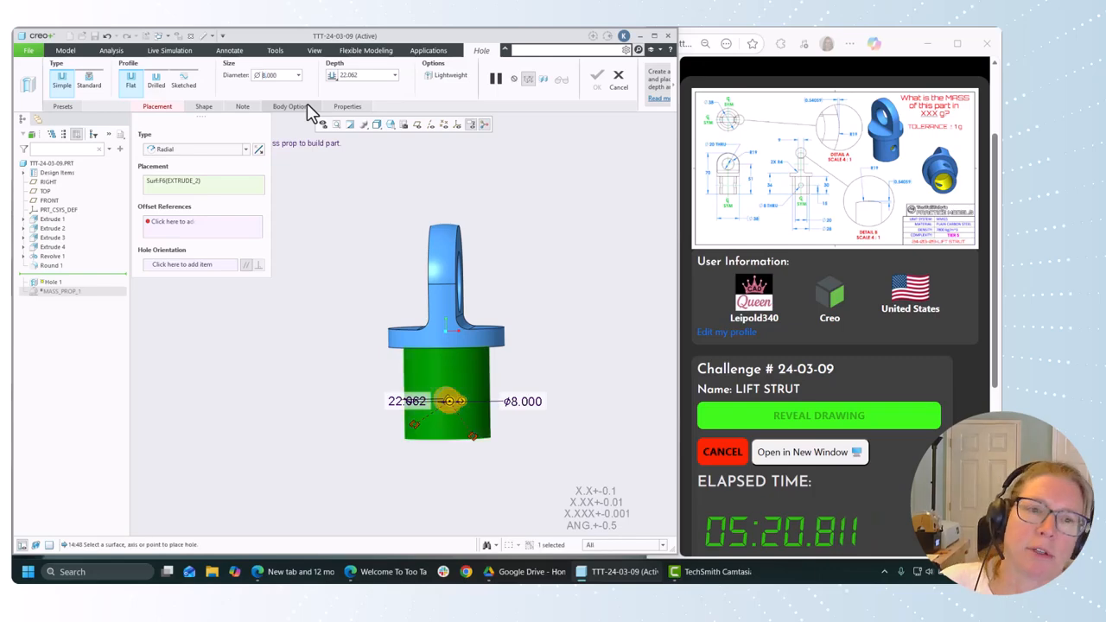
left_click(335, 77)
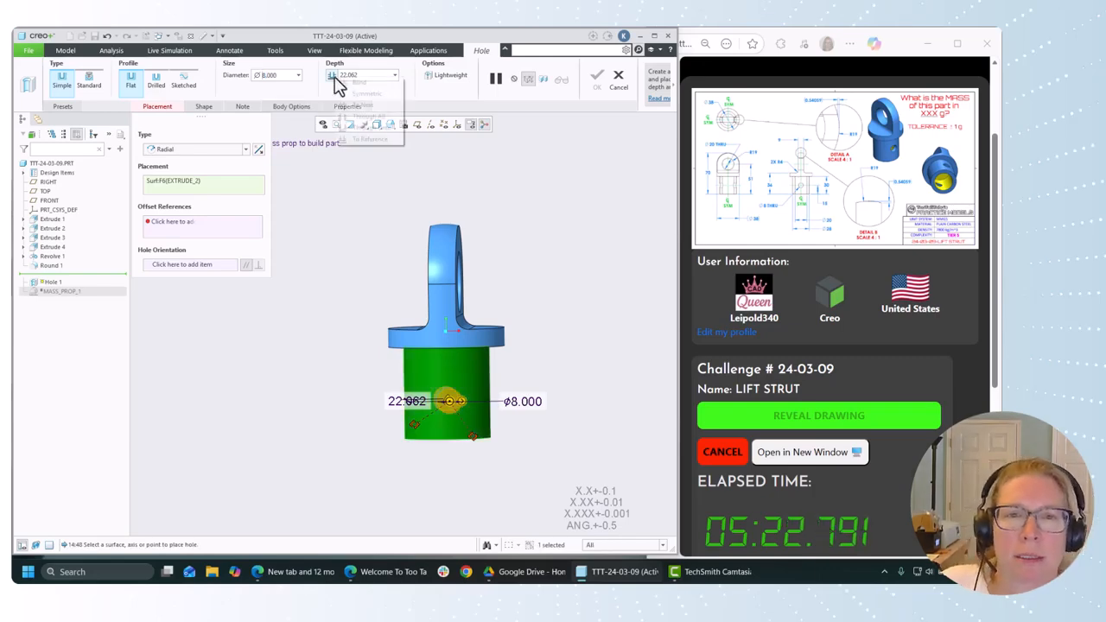
left_click(361, 118)
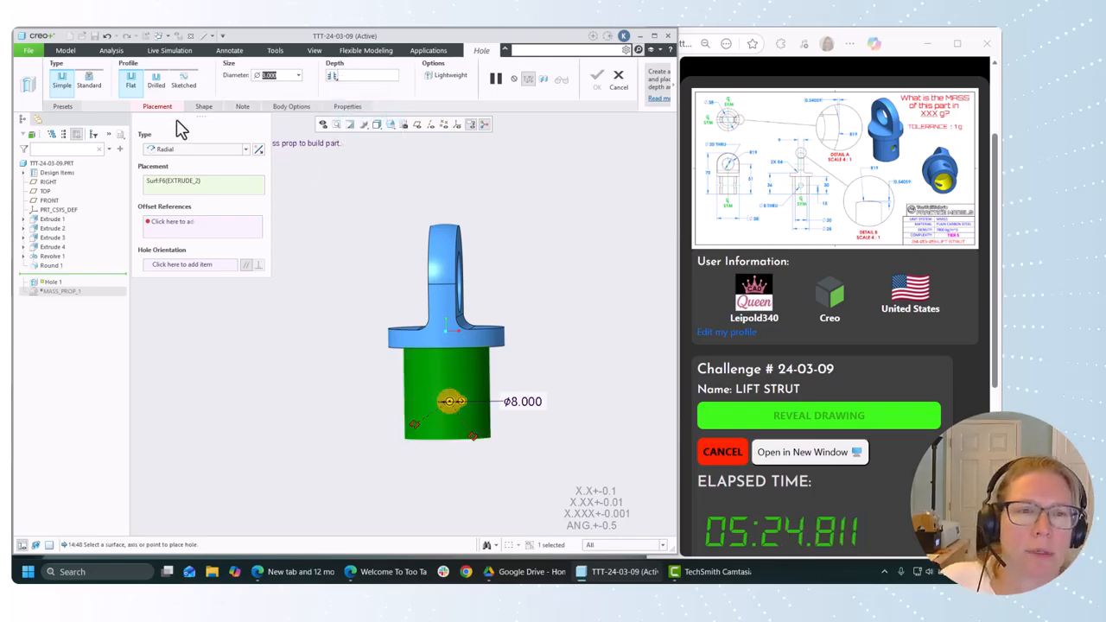
- Reference the hole's angular position to the RIGHT plane at an angle of 0°
left_click(173, 223)
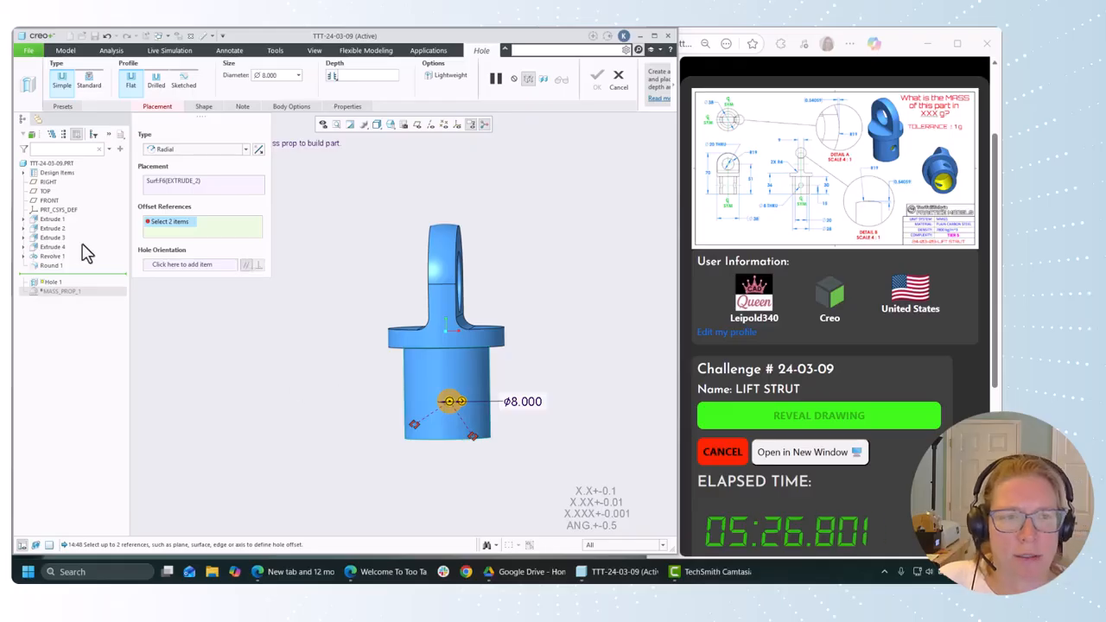
left_click(48, 183)
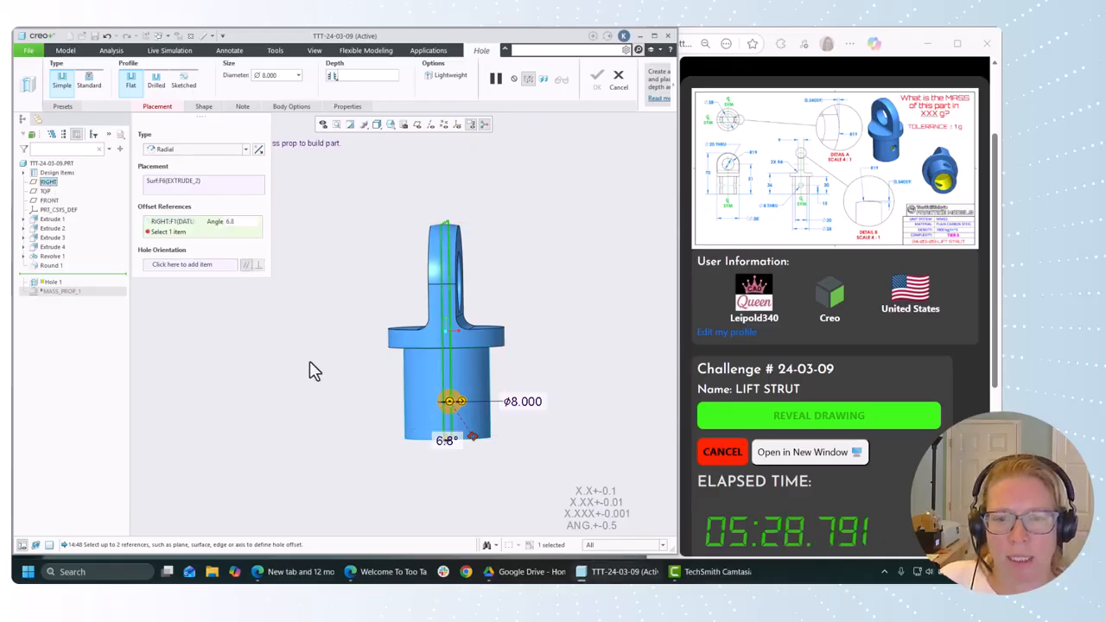
left_click(242, 229)
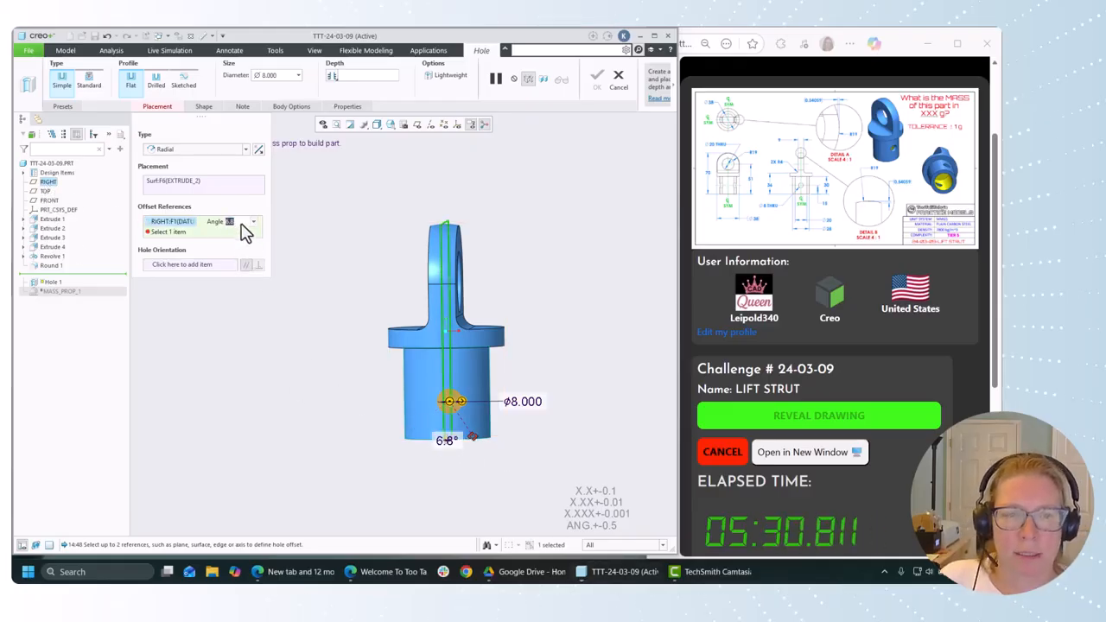
type("0")
key("Return")
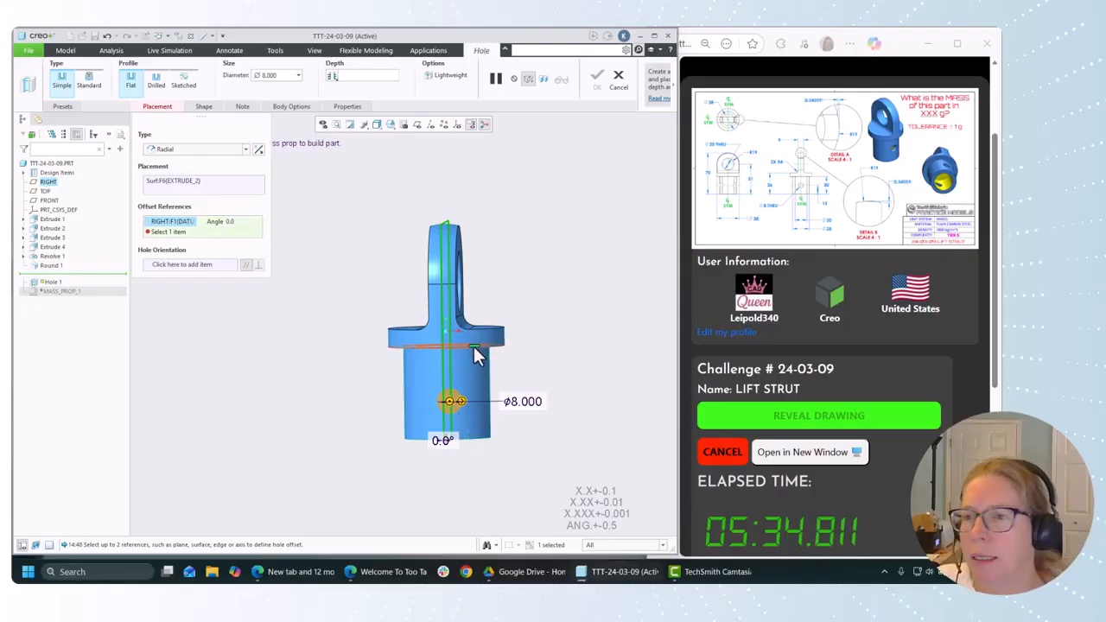
- Offset the hole axially 15 mm from the lower cylinder's bottom face and complete the hole
left_click(474, 447, "ctrl")
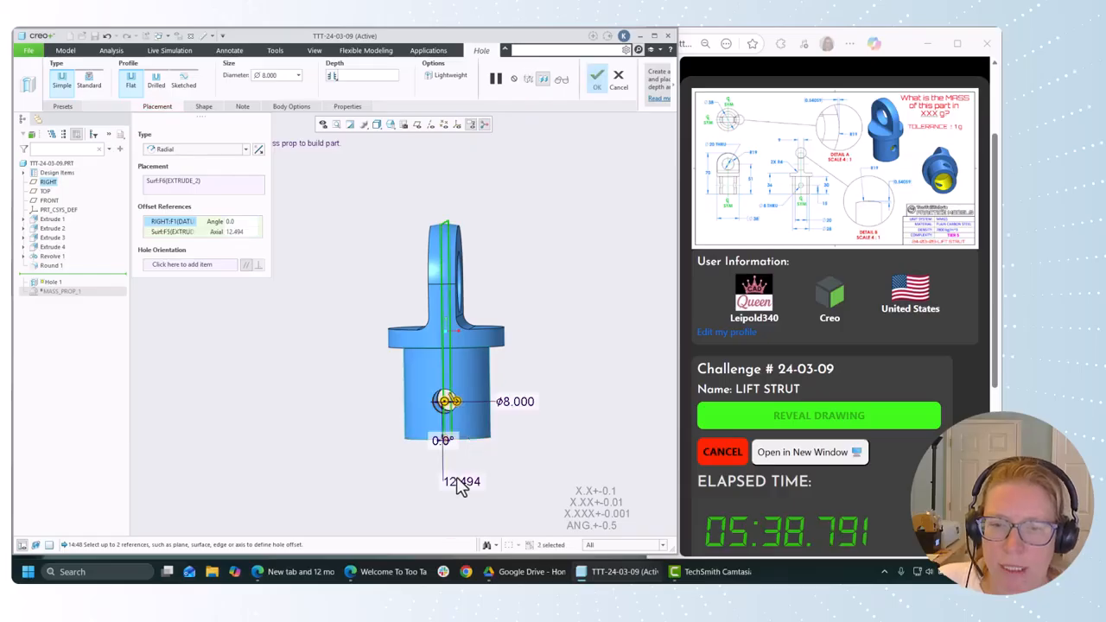
left_click(239, 233)
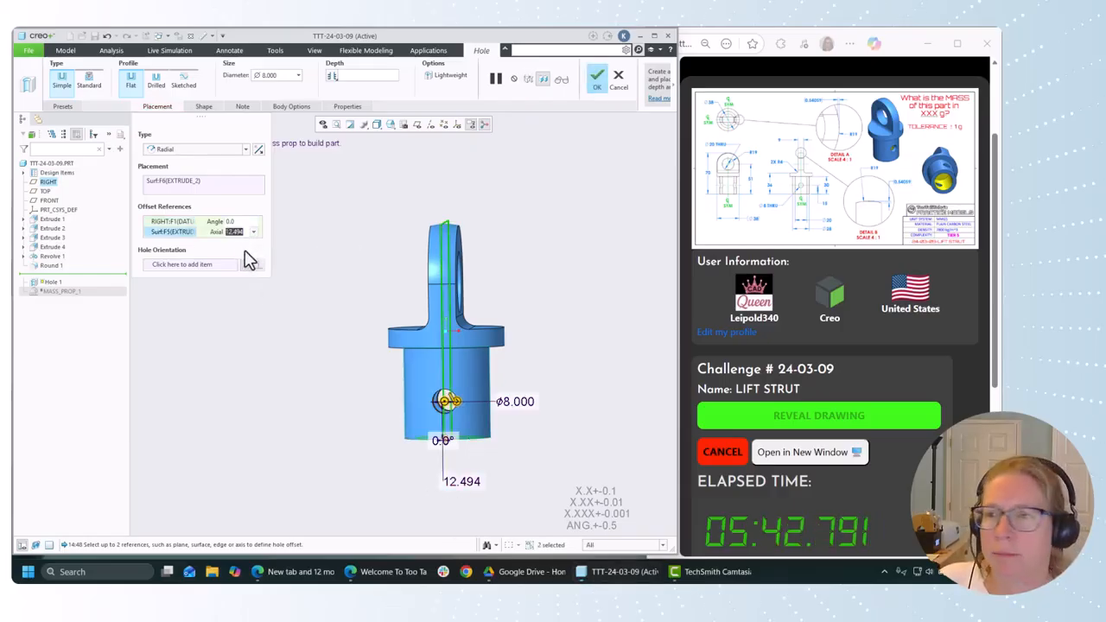
type("15")
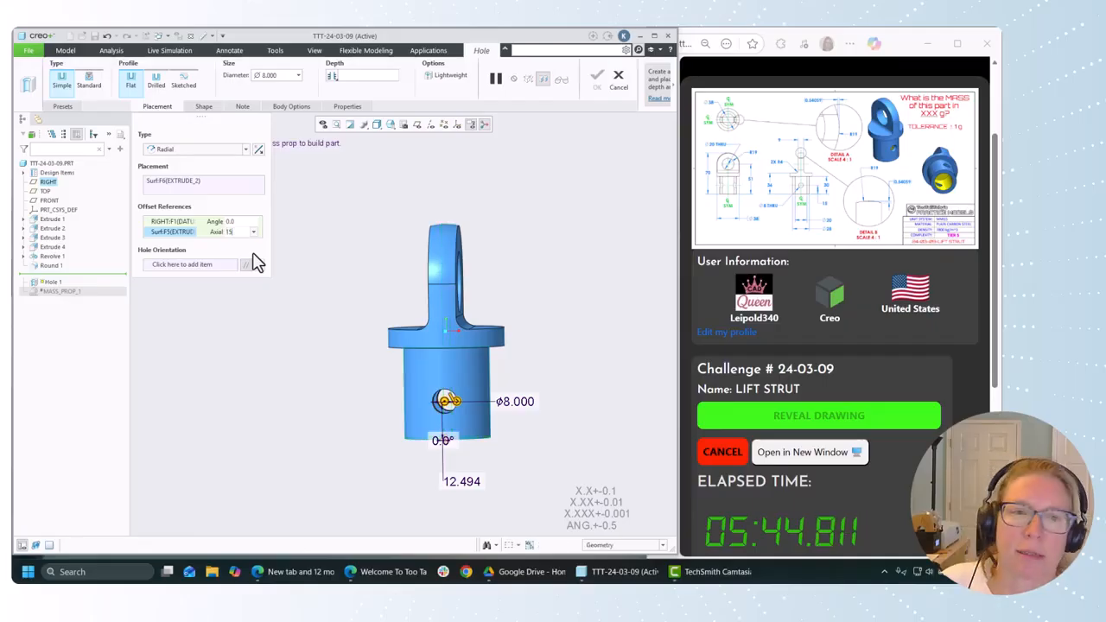
key("Return")
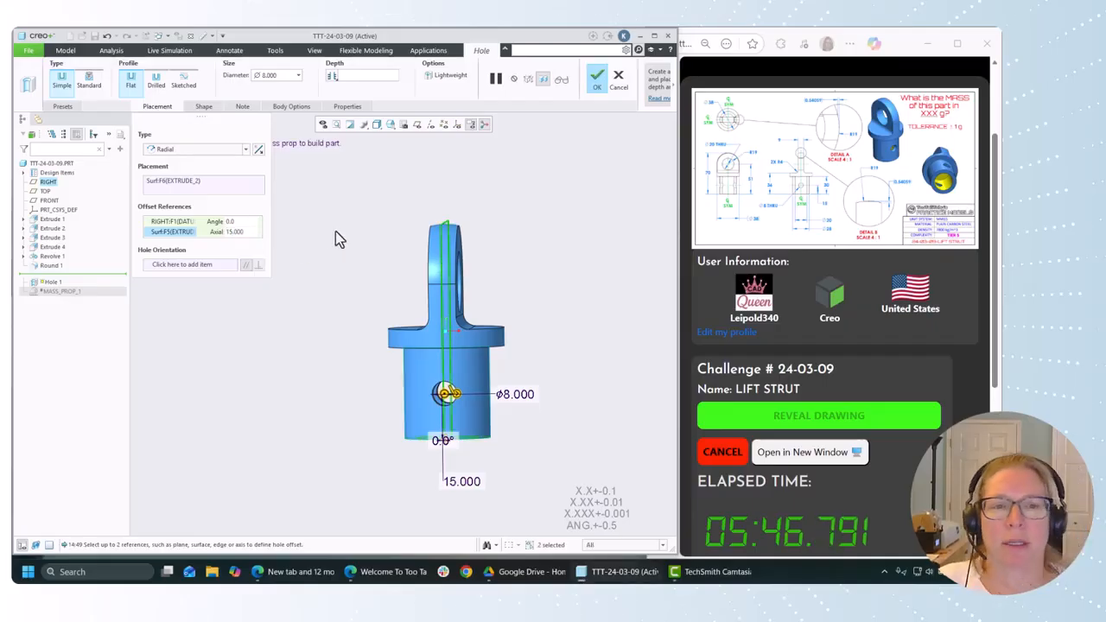
left_click(597, 77)
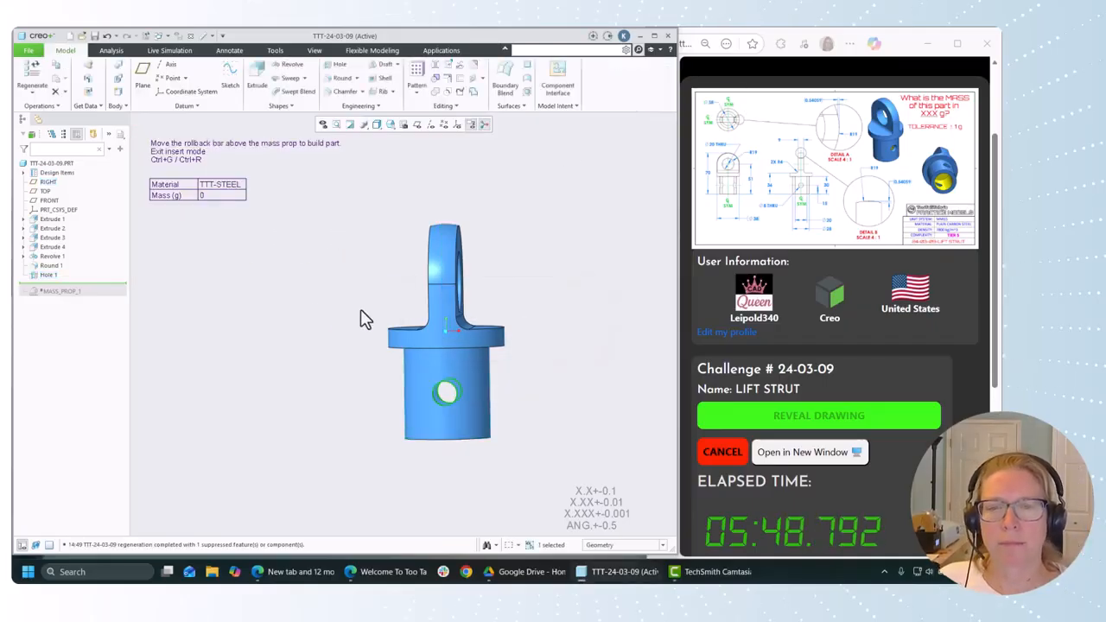
- Move the model tree's rollback bar below MASS_PROP_1 to bring the mass property feature back into the part
middle_click_drag(337, 282, 371, 323)
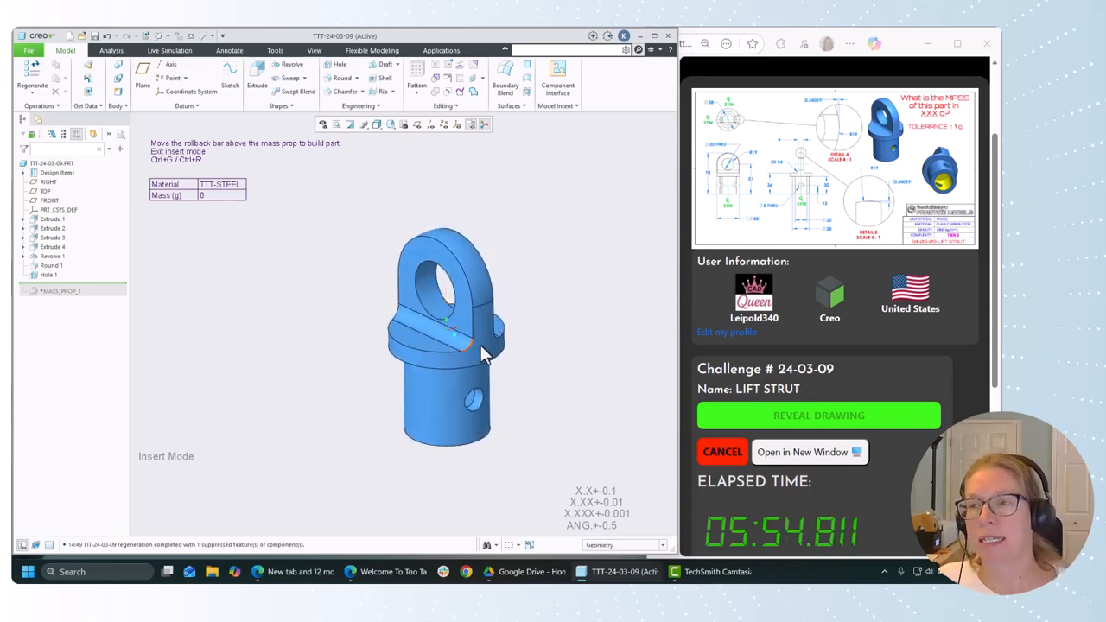
middle_click_drag(511, 307, 538, 358)
left_click_drag(72, 283, 85, 294)
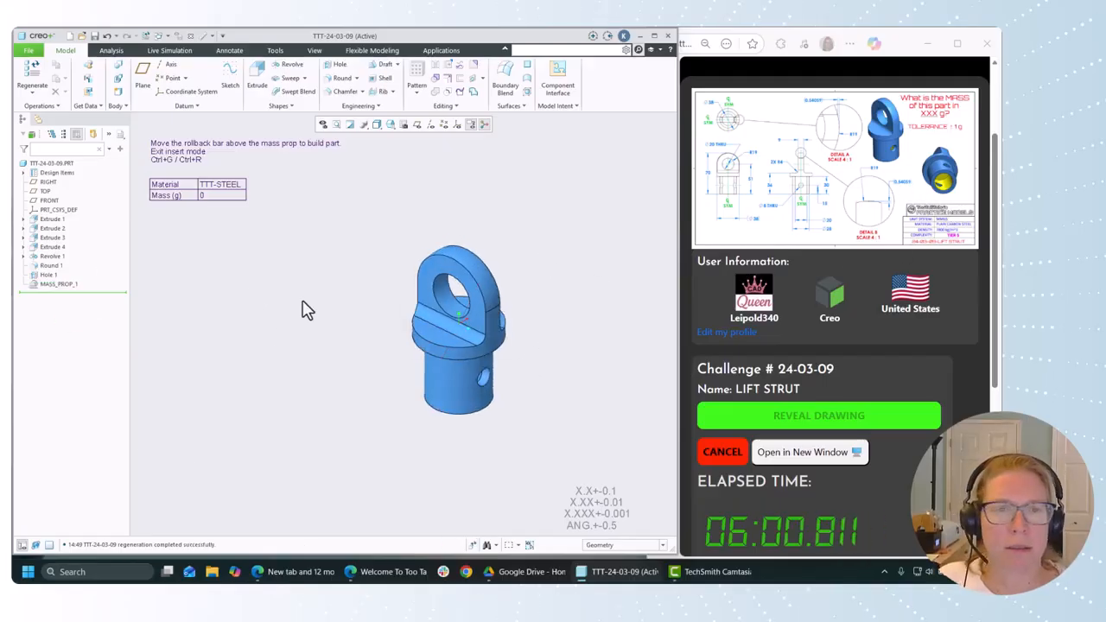
- Regenerate the part to update its mass, and submit 179 g as the answer to challenge 24-03-09 in the browser
key("ctrl+g")
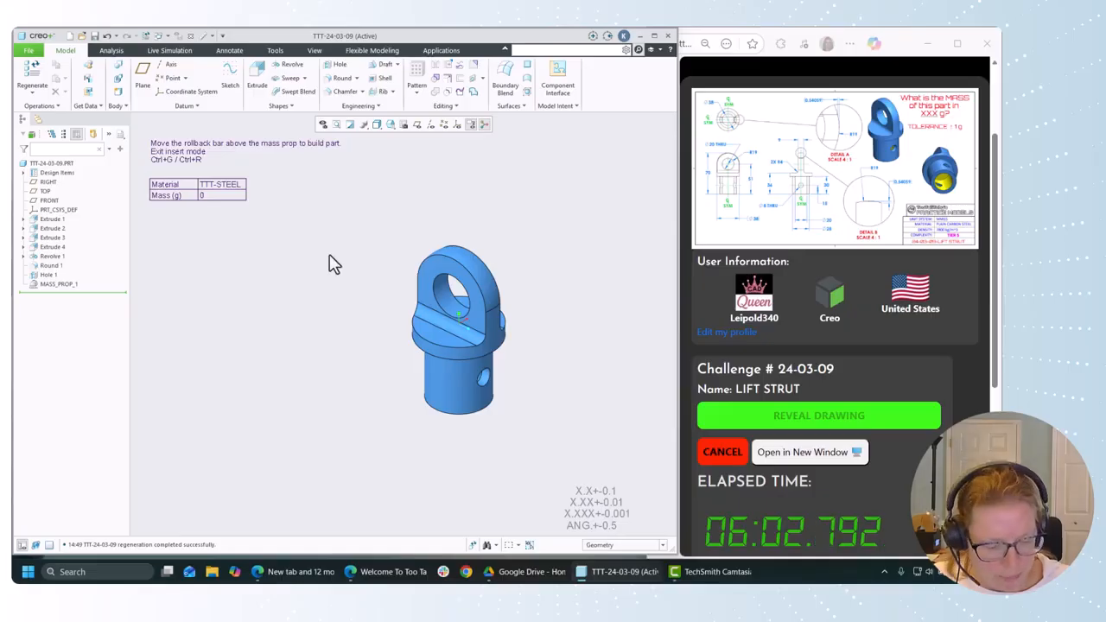
scroll(845, 463, "down", 1)
scroll(845, 465, "down", 2)
left_click(780, 448)
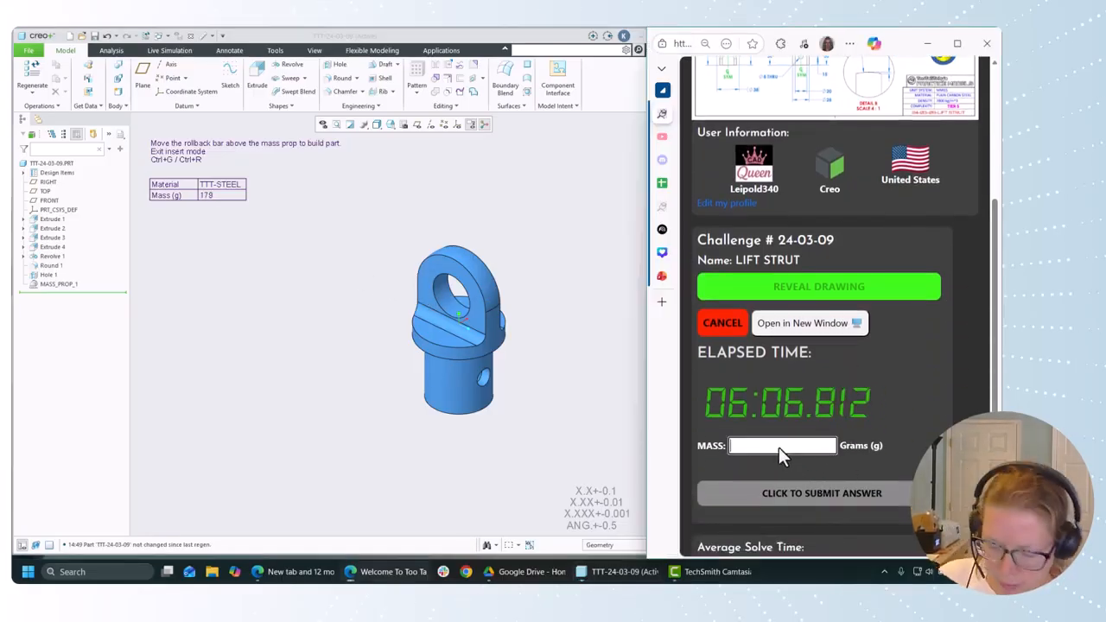
type("179")
key("Return")
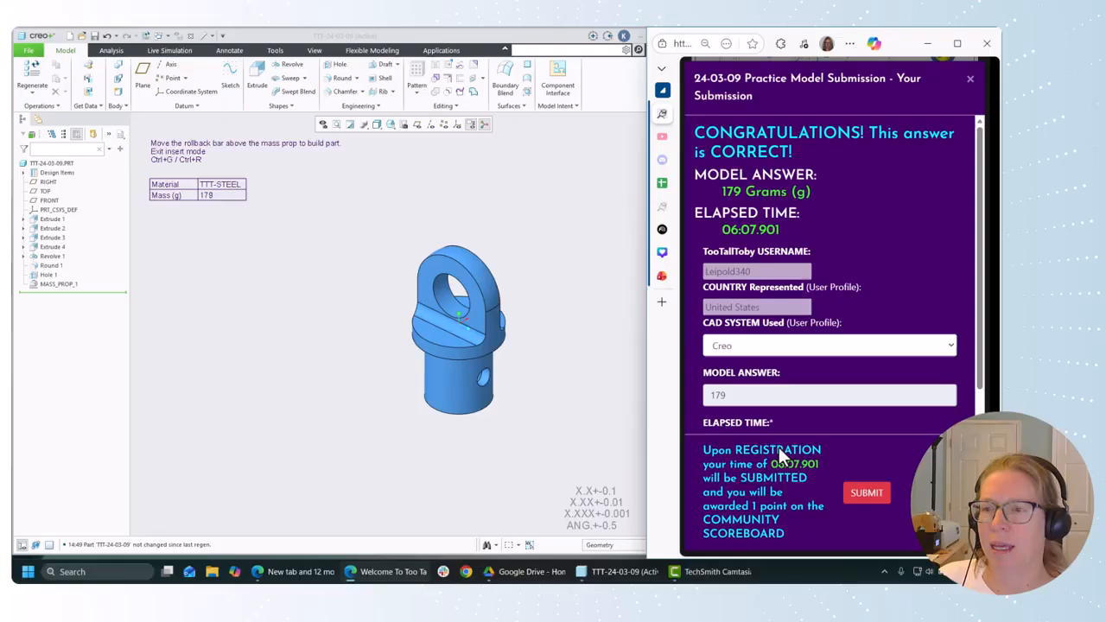
left_click(876, 492)
- Back in Creo, apply a yellow appearance to the inner cylindrical surface of the lower cylinder's bore, as in the challenge drawing
left_click(518, 463)
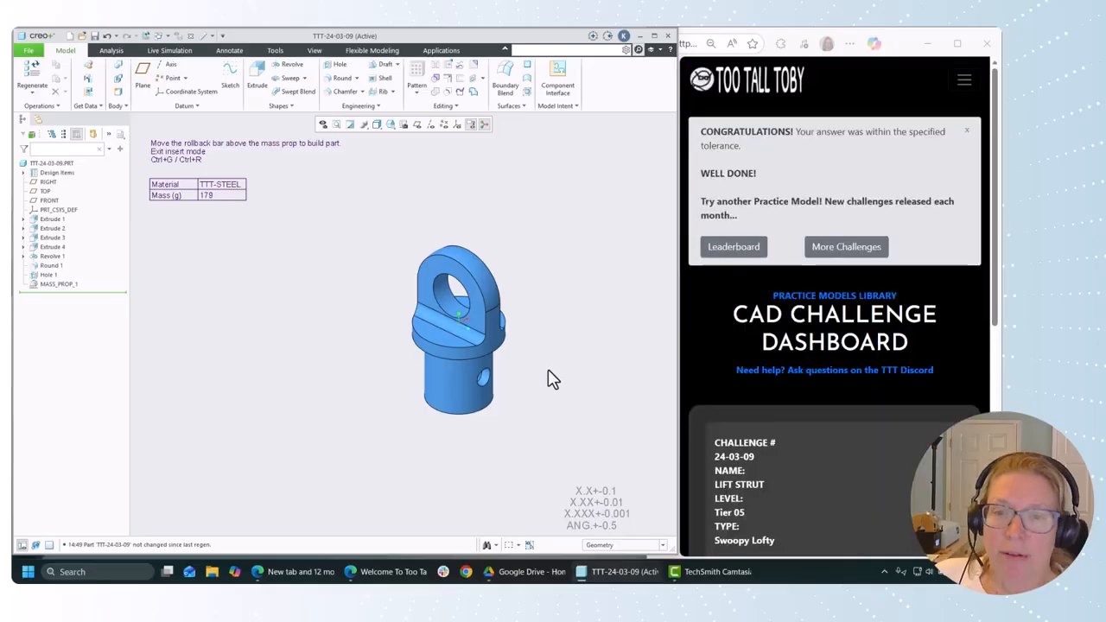
scroll(492, 350, "up", 5)
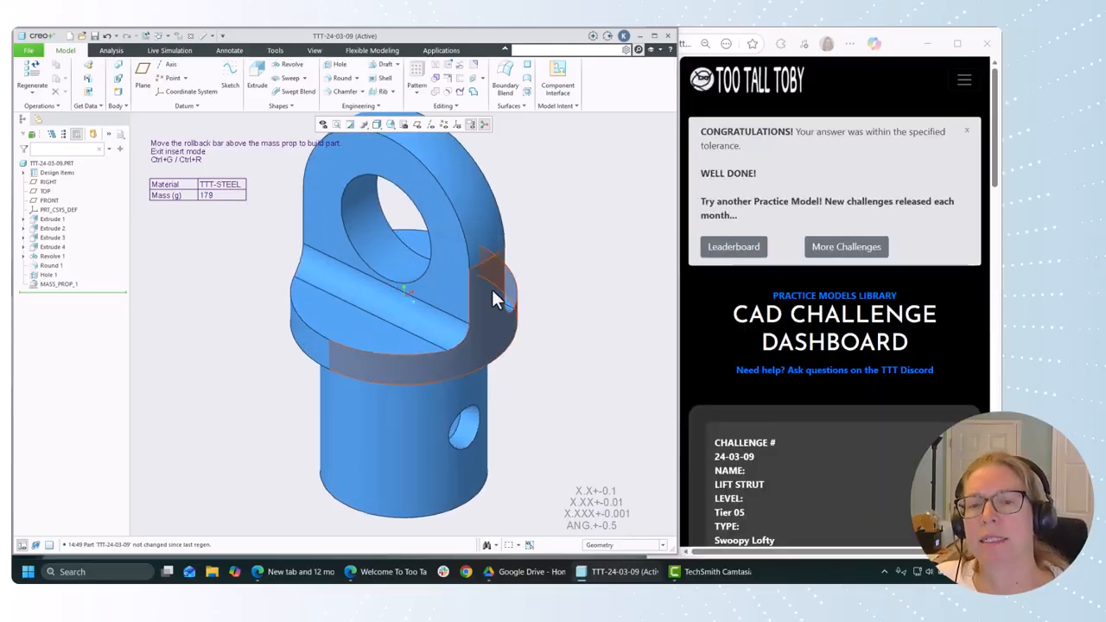
scroll(484, 238, "down", 5)
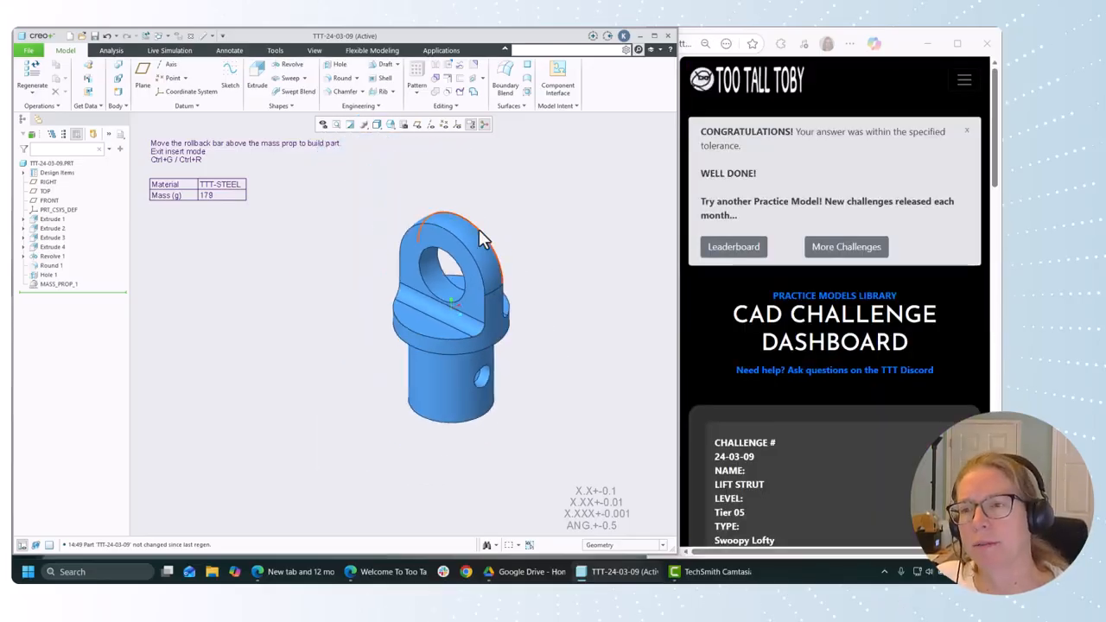
middle_click_drag(584, 285, 528, 275)
scroll(834, 228, "down", 5)
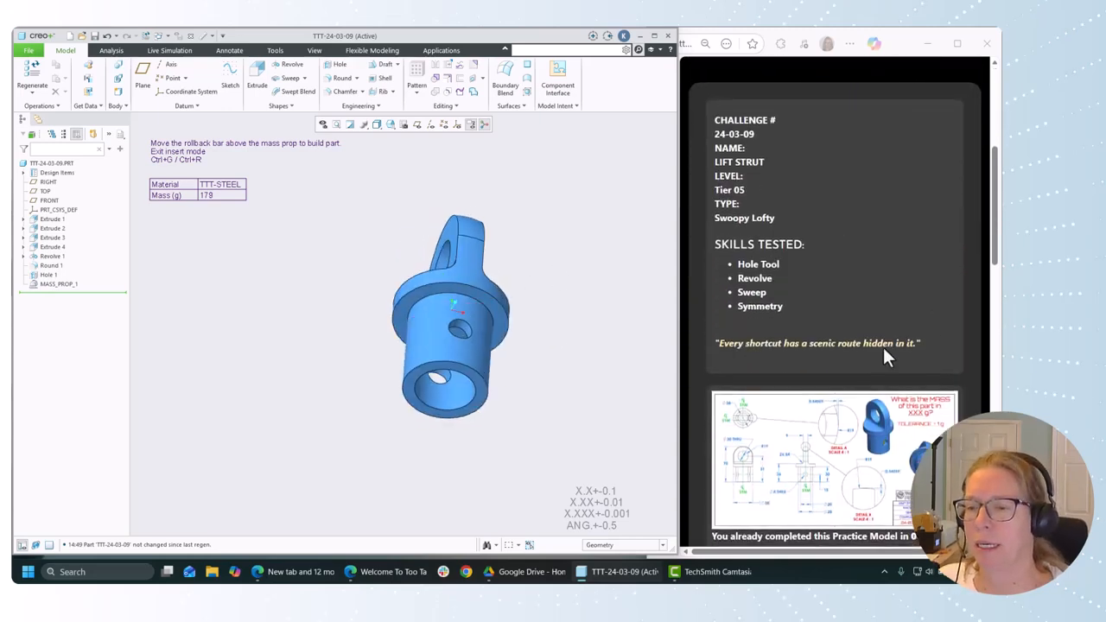
mouse_move(599, 397)
middle_mouse_down()
mouse_move(582, 370)
mouse_move(536, 354)
middle_mouse_up()
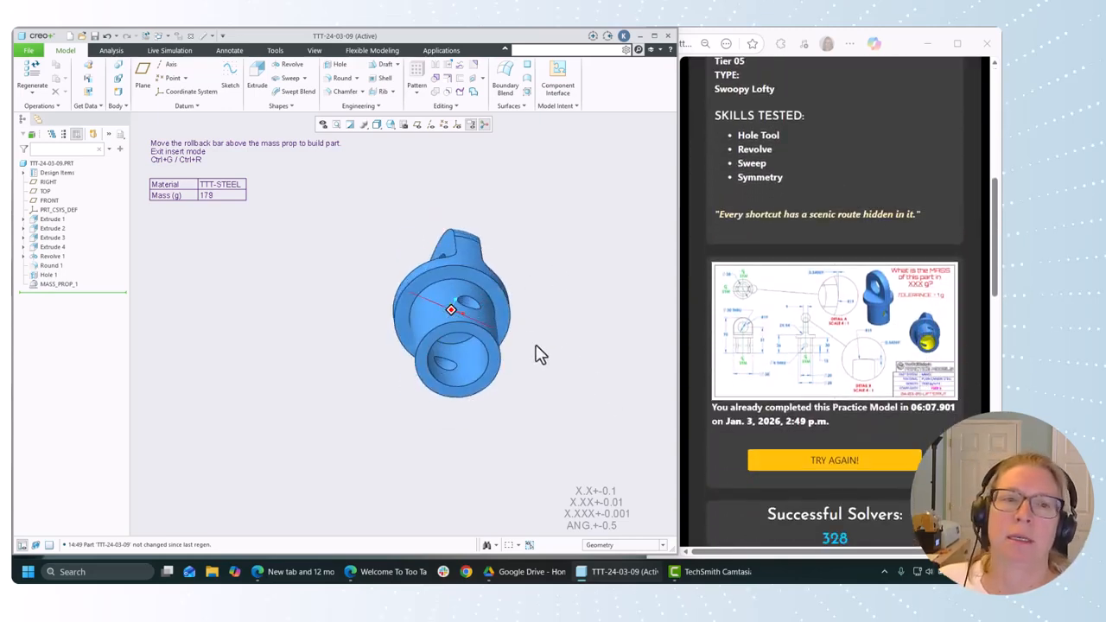
left_click(315, 50)
left_click(155, 74)
left_click(183, 200)
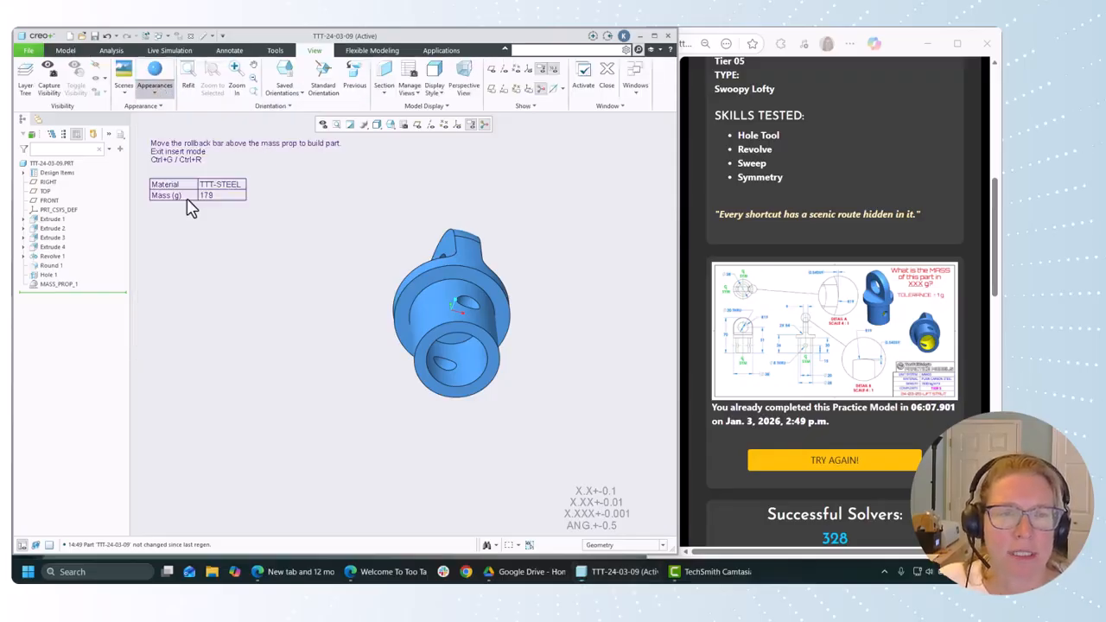
left_click(475, 394)
middle_click(539, 440)
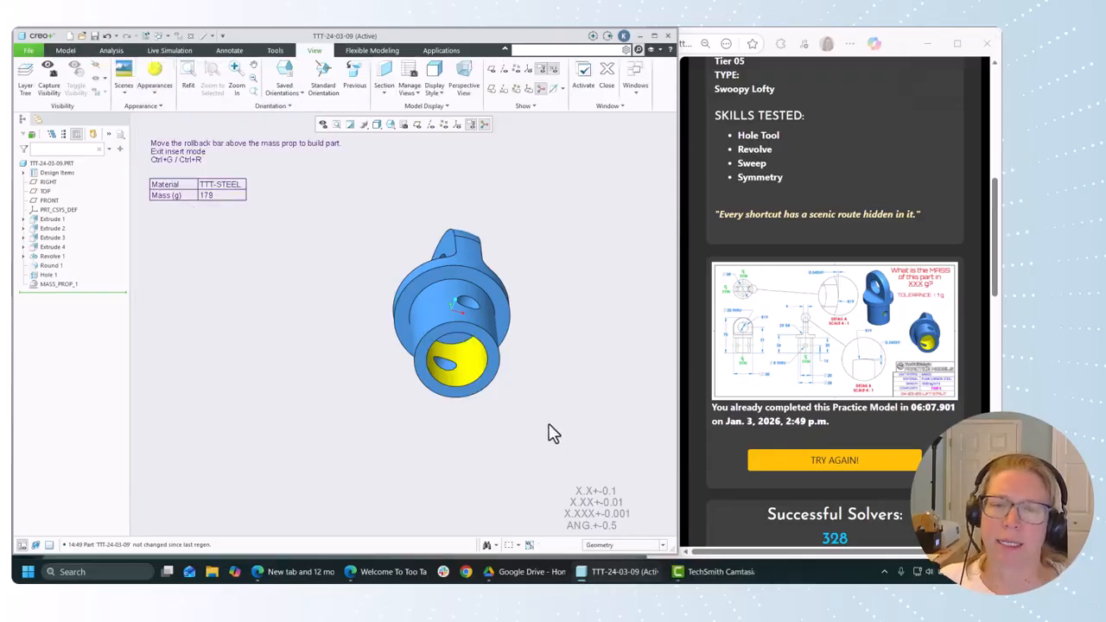
- Apply the yellow appearance to the bore's inner end face and the flange's underside, and restore the default model orientation
left_click(155, 73)
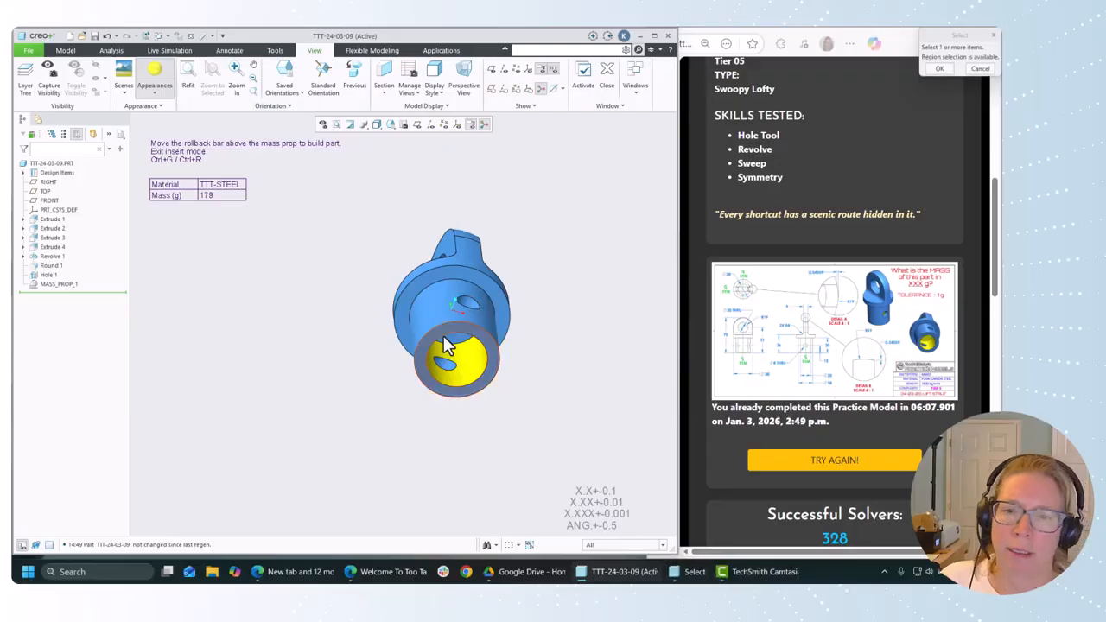
left_click(500, 335)
middle_click(599, 395)
mouse_move(594, 387)
middle_mouse_down()
mouse_move(600, 371)
mouse_move(592, 378)
middle_mouse_up()
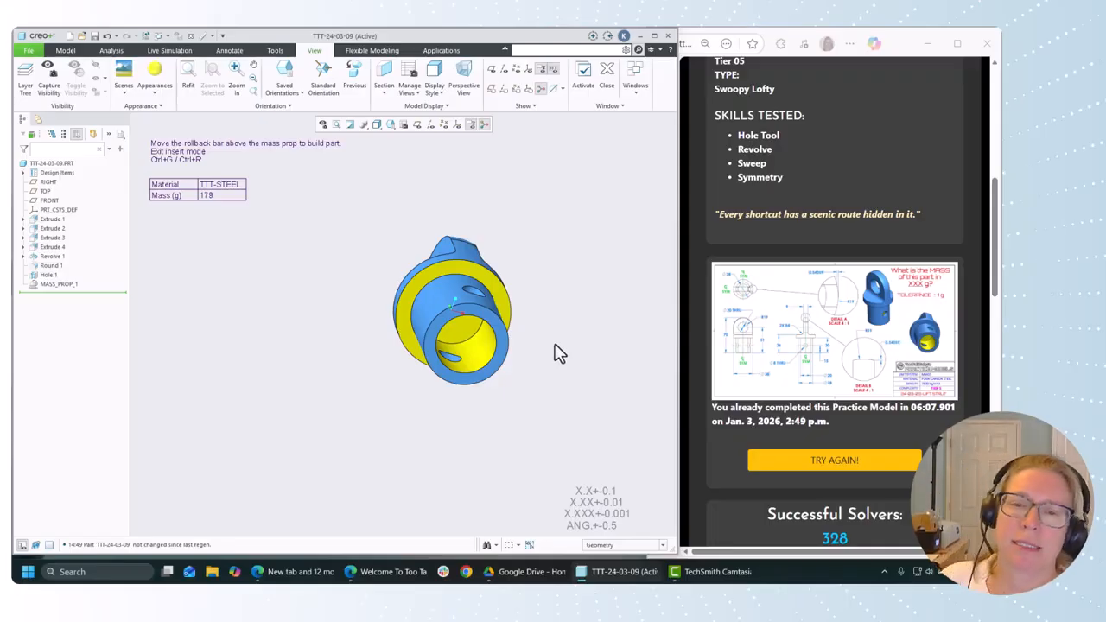
middle_click_drag(558, 352, 570, 420)
key("ctrl+d")
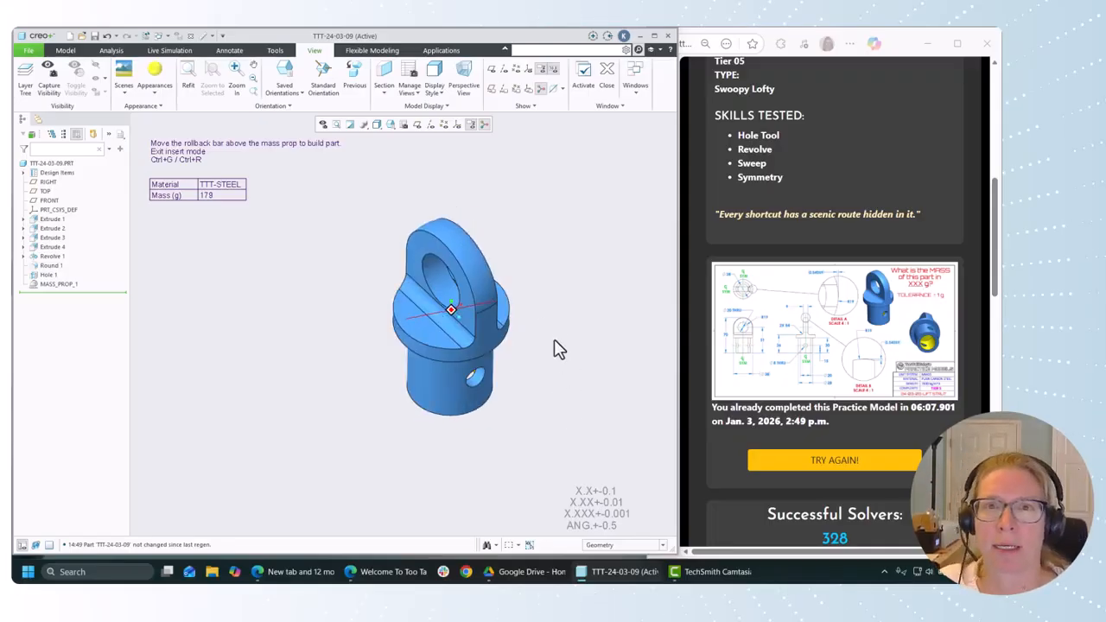